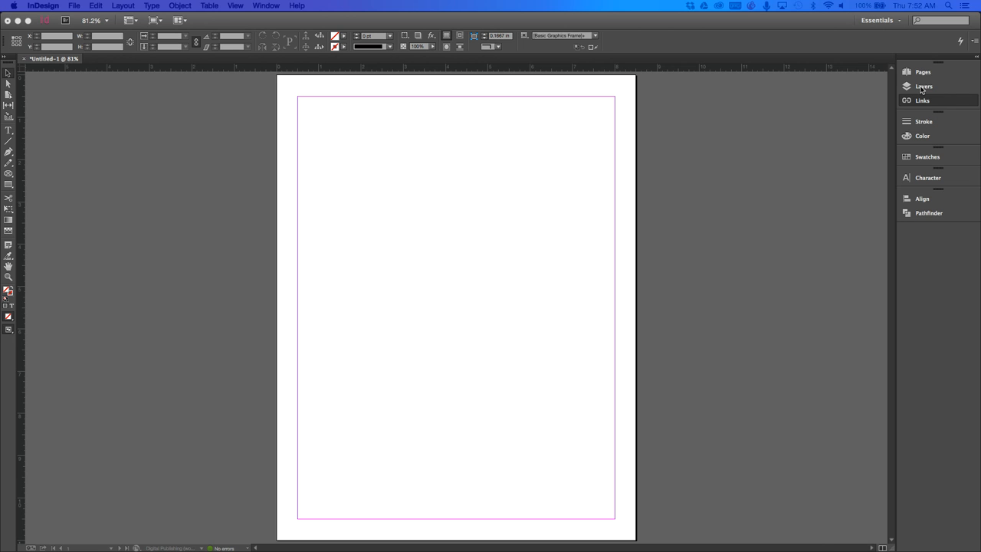
# Open the layers list, view its available layer commands, and switch Layer 1's visibility off and back on
pyautogui.click(923, 86)
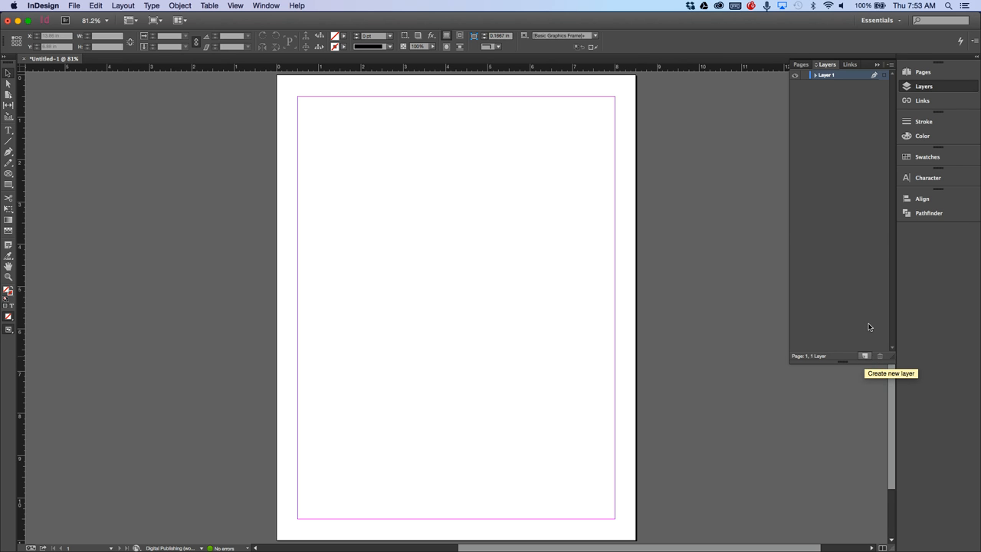
pyautogui.click(890, 65)
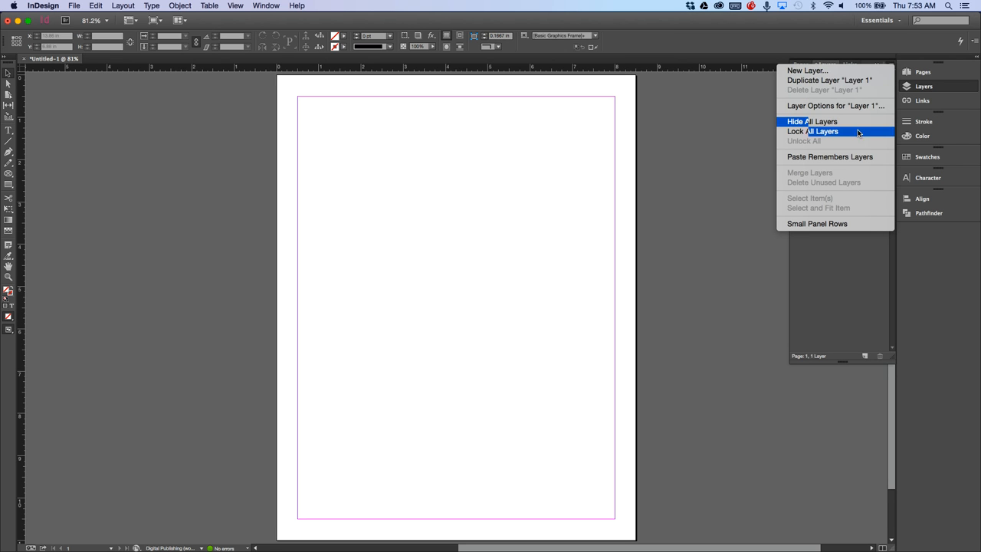
pyautogui.click(736, 148)
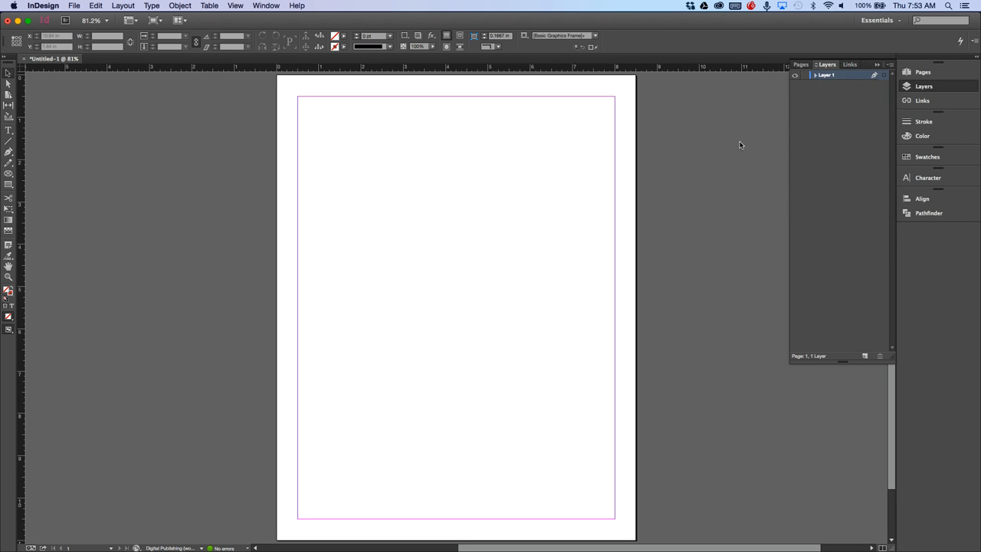
pyautogui.click(794, 77)
pyautogui.click(794, 77)
# Draw a rectangle about 3.68 in wide and 3.2 in high on the upper page and fill it with Black
pyautogui.click(7, 185)
pyautogui.moveTo(360, 127); pyautogui.dragTo(516, 263)
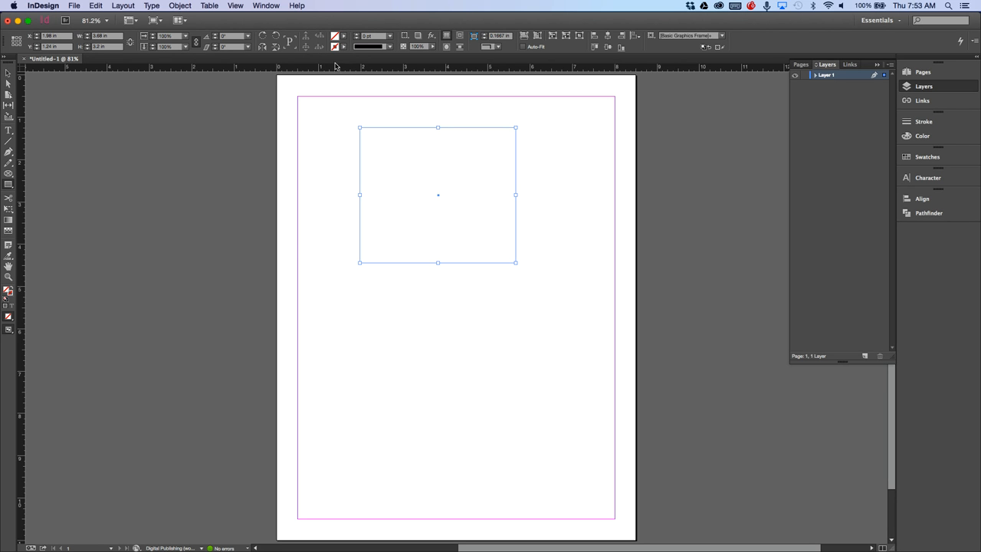
pyautogui.click(342, 36)
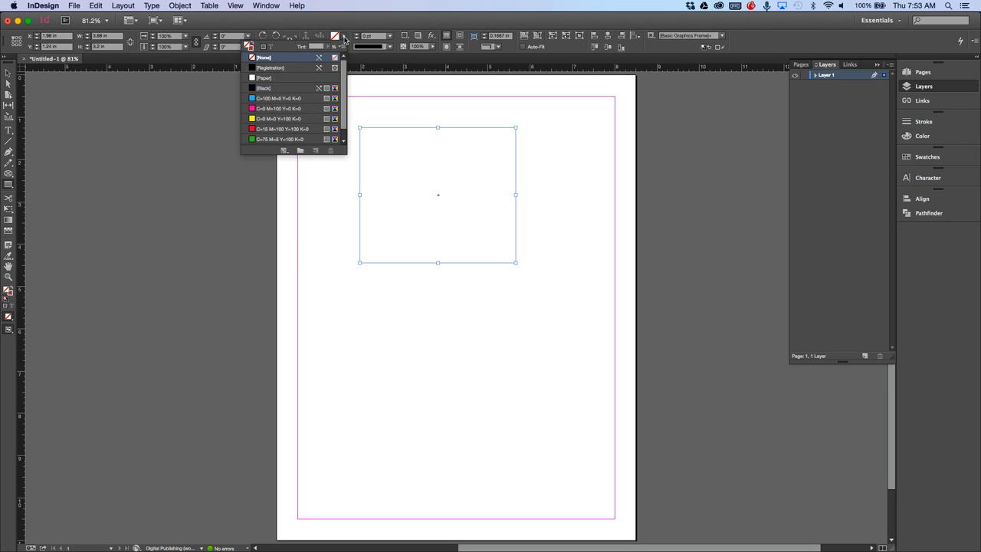
pyautogui.click(265, 87)
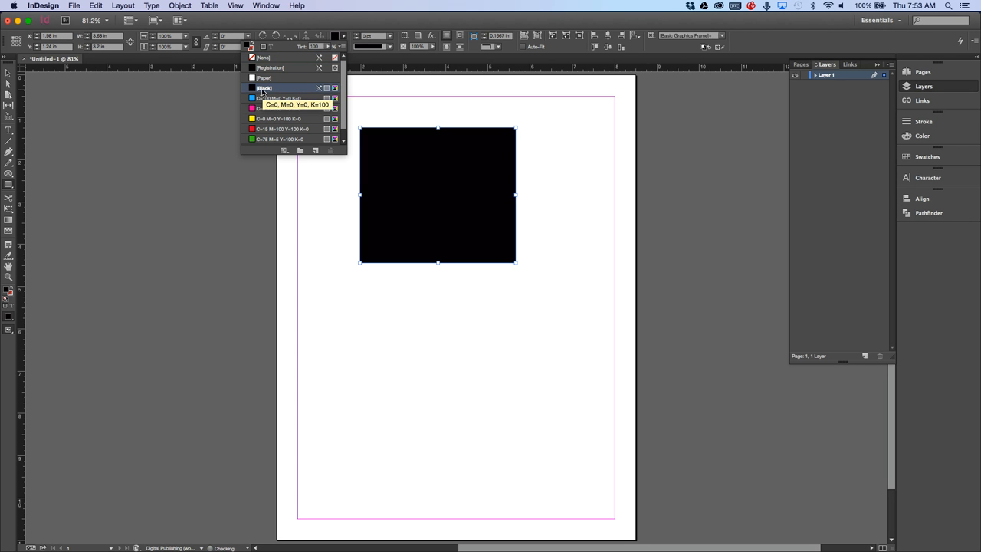
# Preview a 2 in horizontal Move of the black rectangle, then change the offset to -2 in and apply it
pyautogui.click(8, 74)
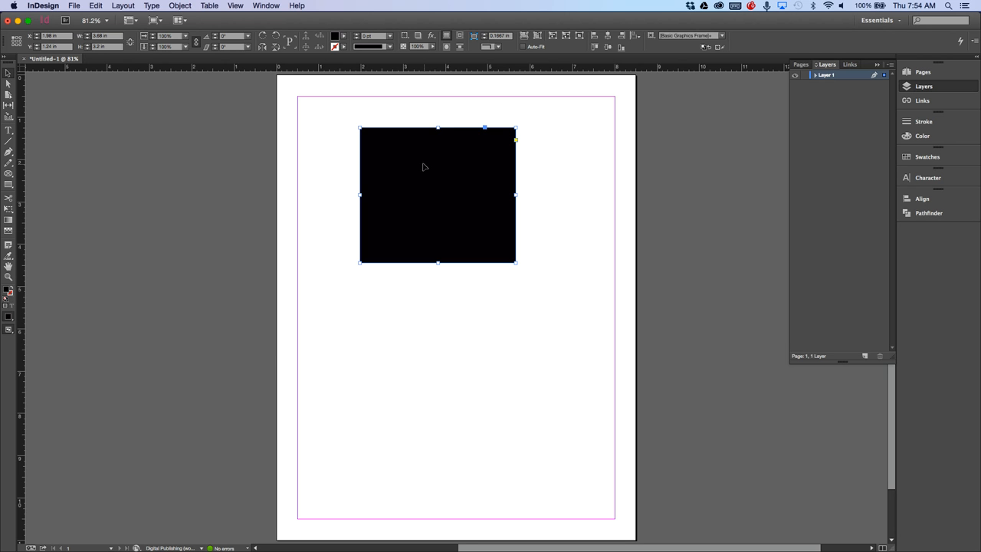
pyautogui.click(182, 5)
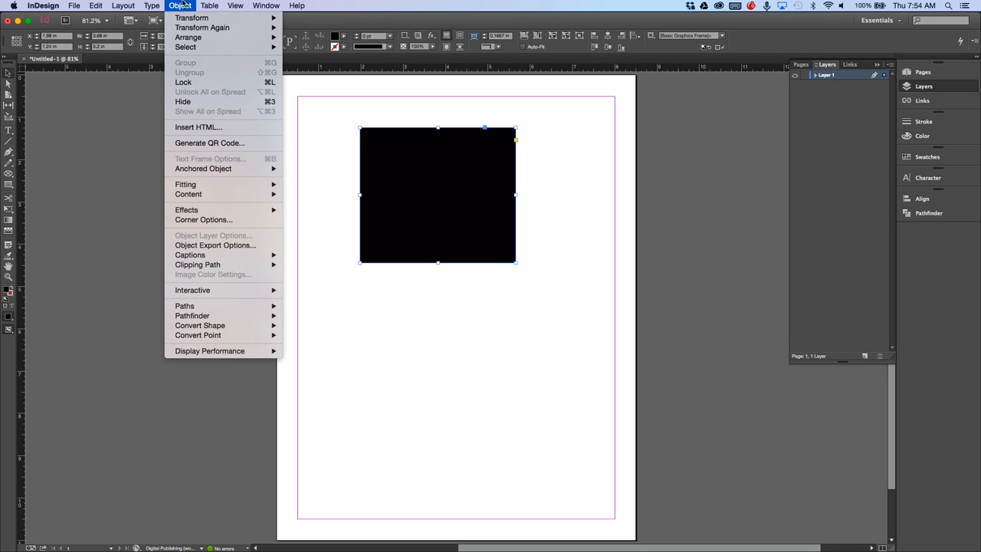
pyautogui.moveTo(188, 16)
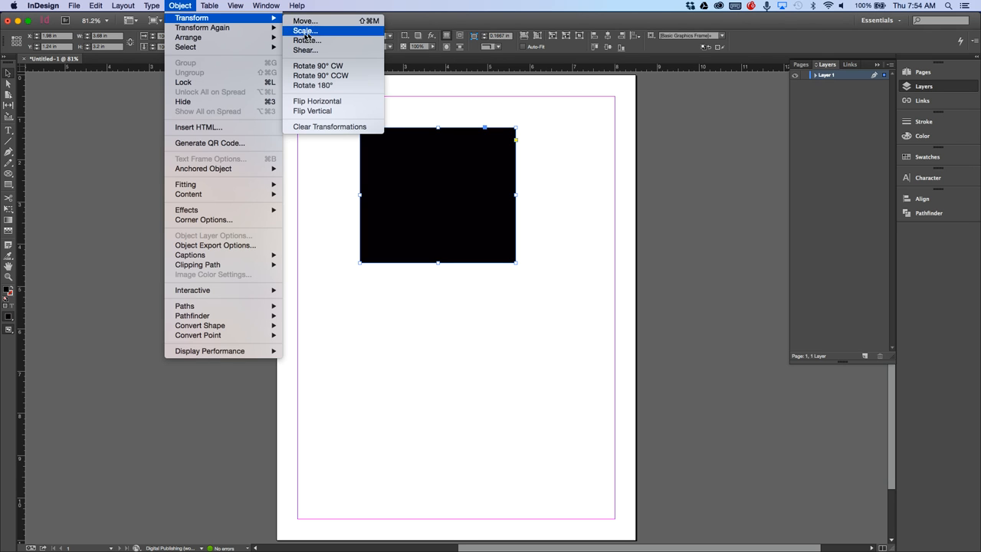
pyautogui.click(324, 23)
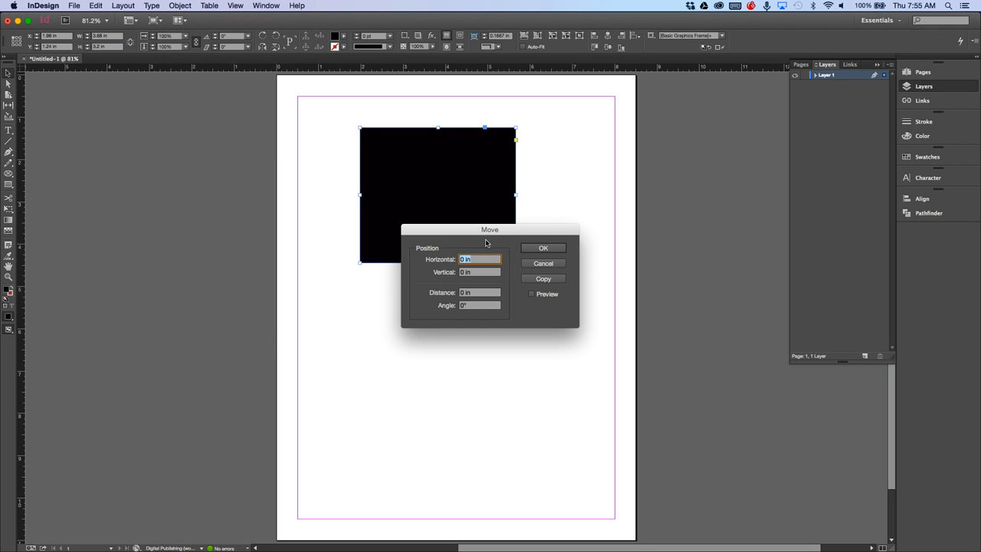
pyautogui.moveTo(479, 230); pyautogui.dragTo(474, 298)
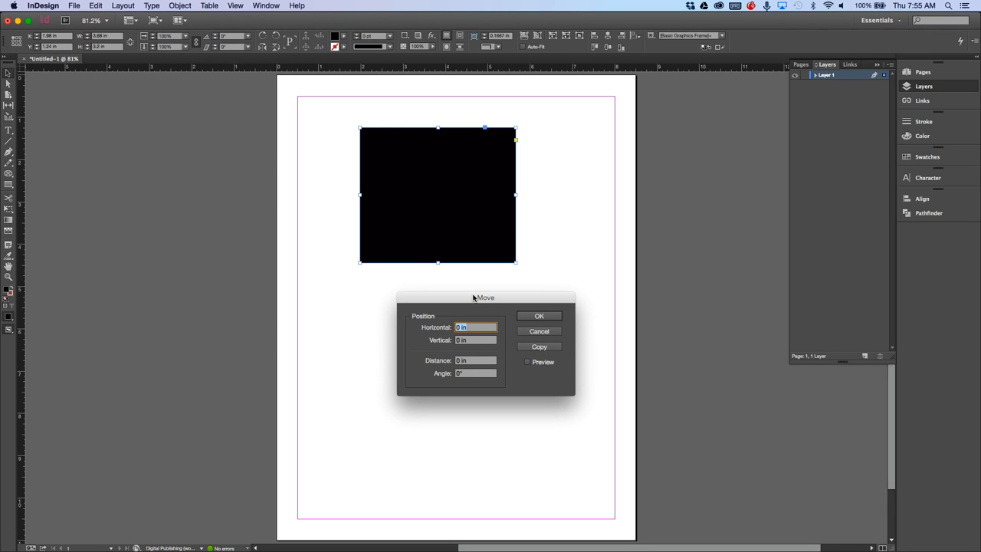
pyautogui.write('2')
pyautogui.press('Tab')
pyautogui.click(543, 365)
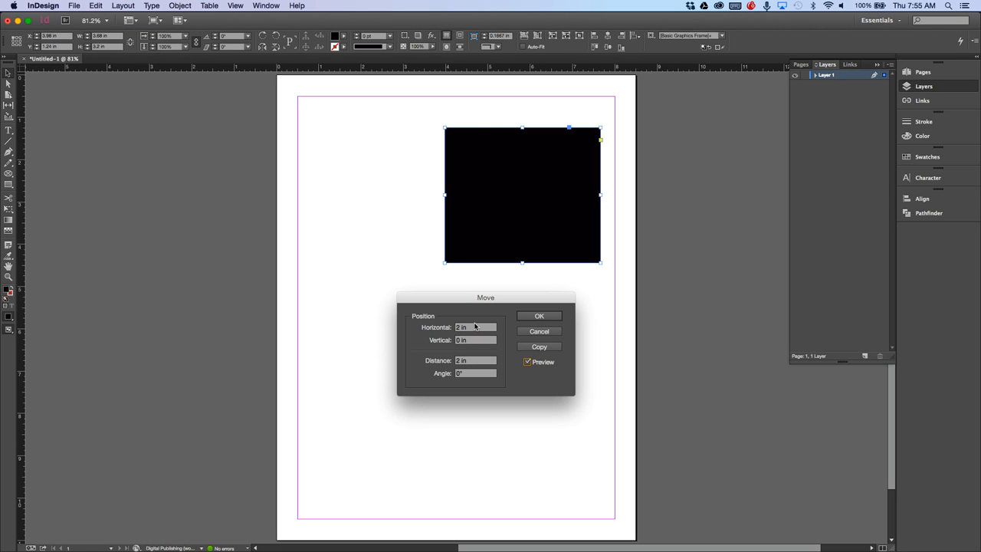
pyautogui.moveTo(481, 329); pyautogui.dragTo(430, 330)
pyautogui.write('-2')
pyautogui.press('Return')
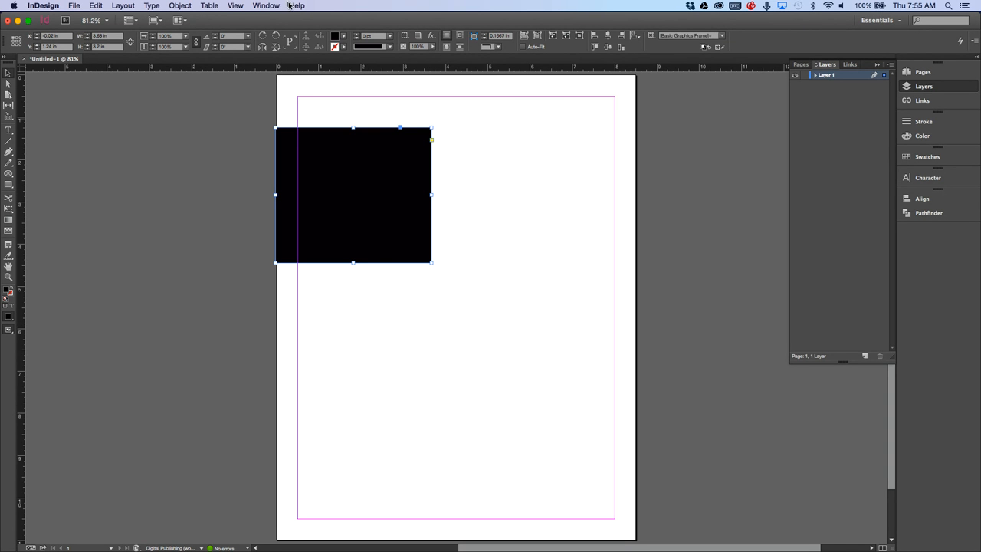
# Try another Move on the black rectangle with a horizontal offset of 0 in and an angle of 20°
pyautogui.click(178, 5)
pyautogui.moveTo(188, 18)
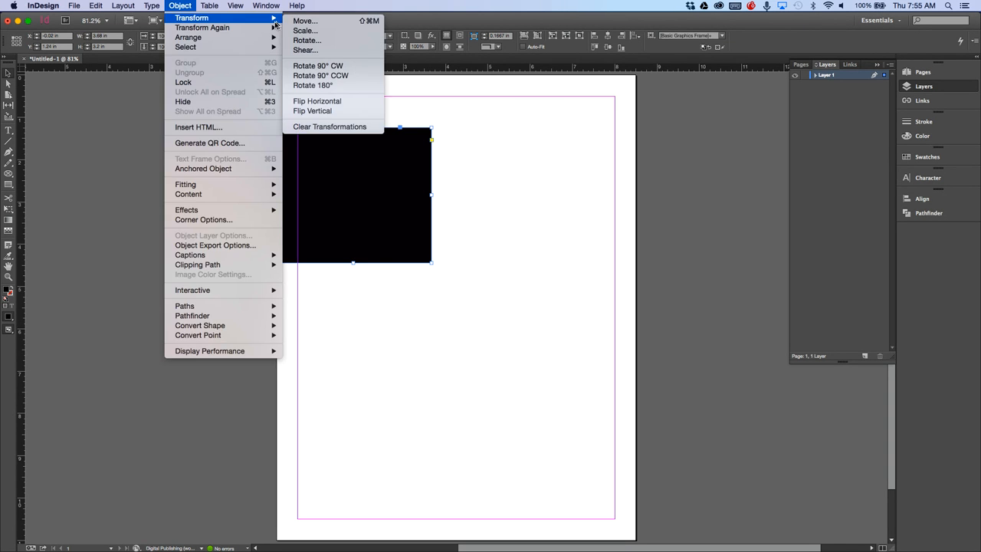
pyautogui.click(304, 20)
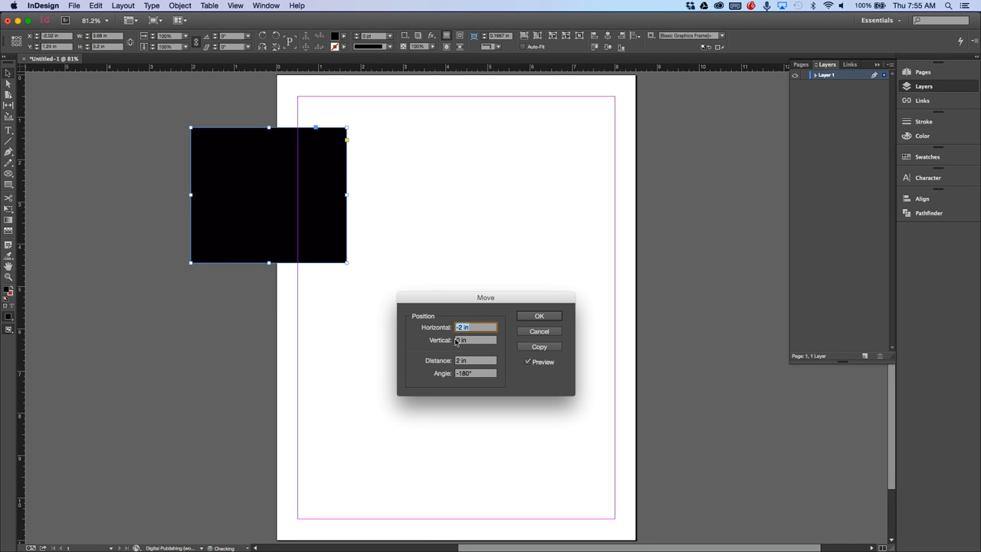
pyautogui.write('0')
pyautogui.press('Tab')
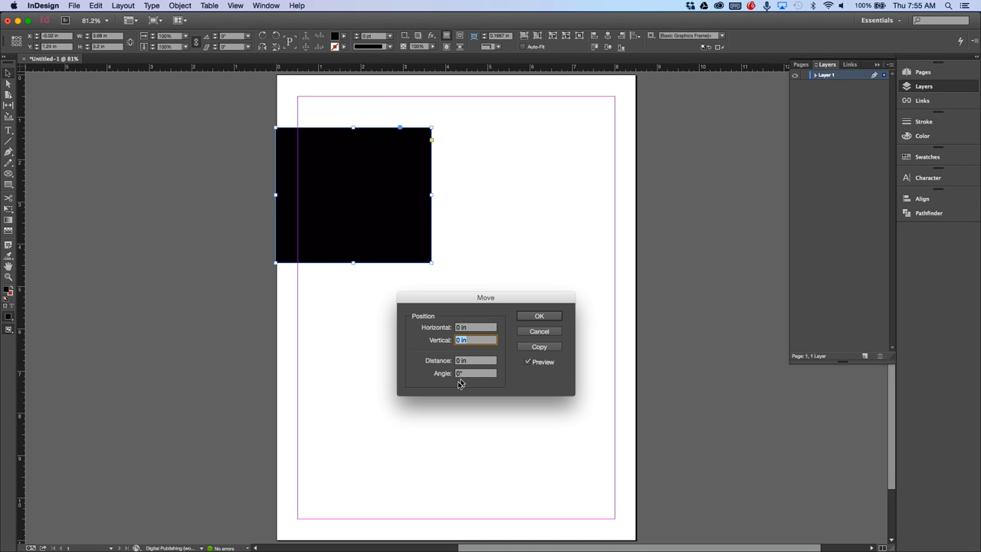
pyautogui.click(462, 375)
pyautogui.write('20')
pyautogui.click(474, 374)
pyautogui.click(539, 316)
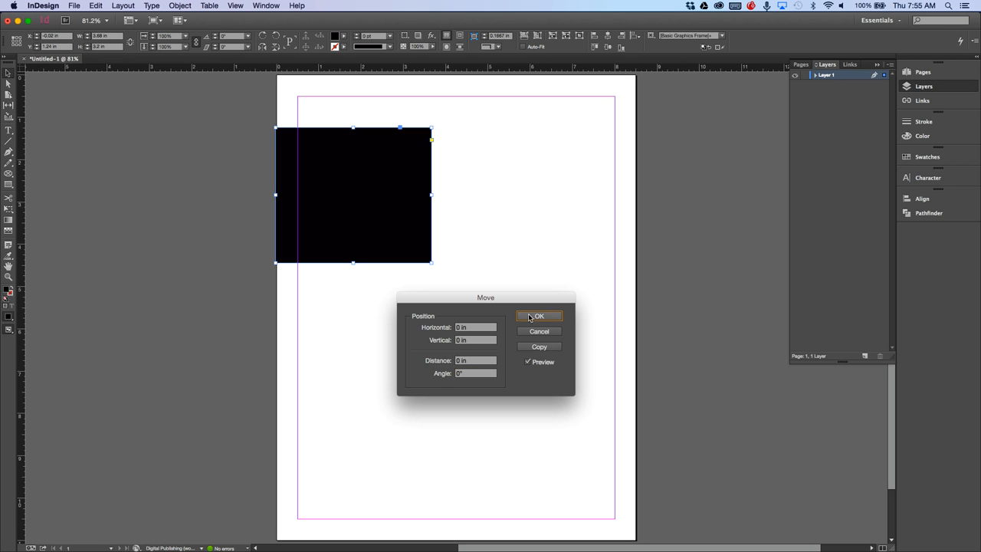
# Reposition the black rectangle inside the margins at about X 2.64 in and Y 1.8 in
pyautogui.moveTo(387, 184); pyautogui.dragTo(500, 207)
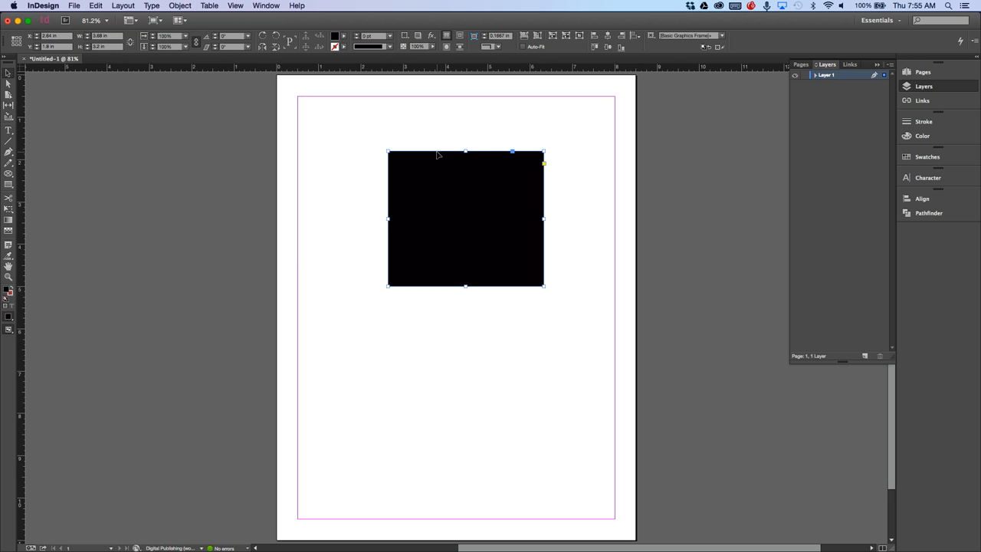
# Preview scaling the black rectangle to 125% in both directions with the Scale transform
pyautogui.click(187, 5)
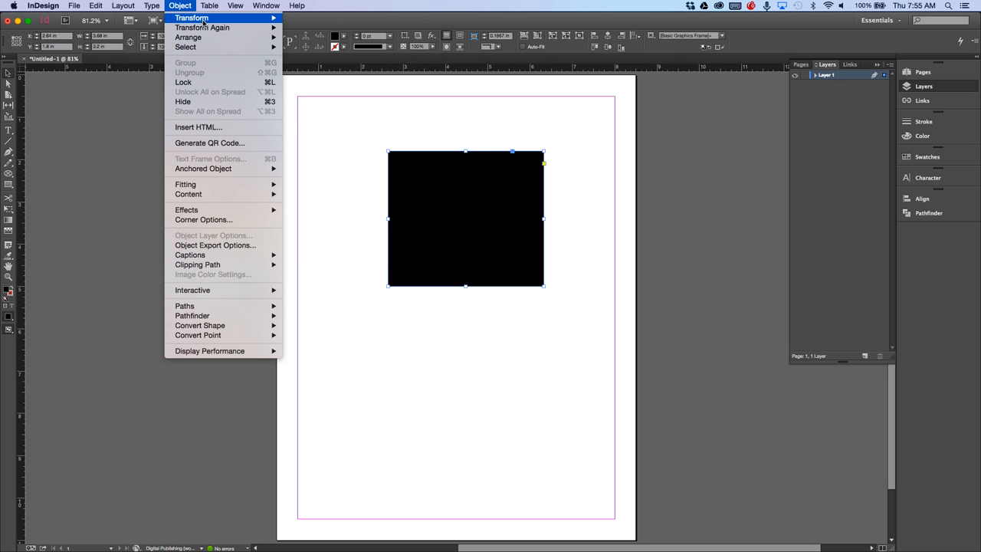
pyautogui.moveTo(222, 18)
pyautogui.click(319, 33)
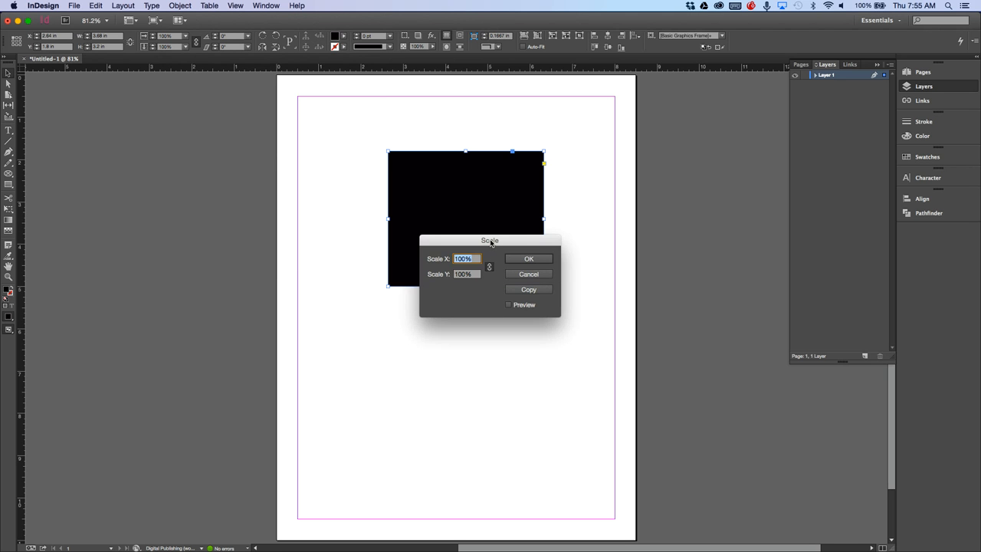
pyautogui.moveTo(492, 242); pyautogui.dragTo(459, 324)
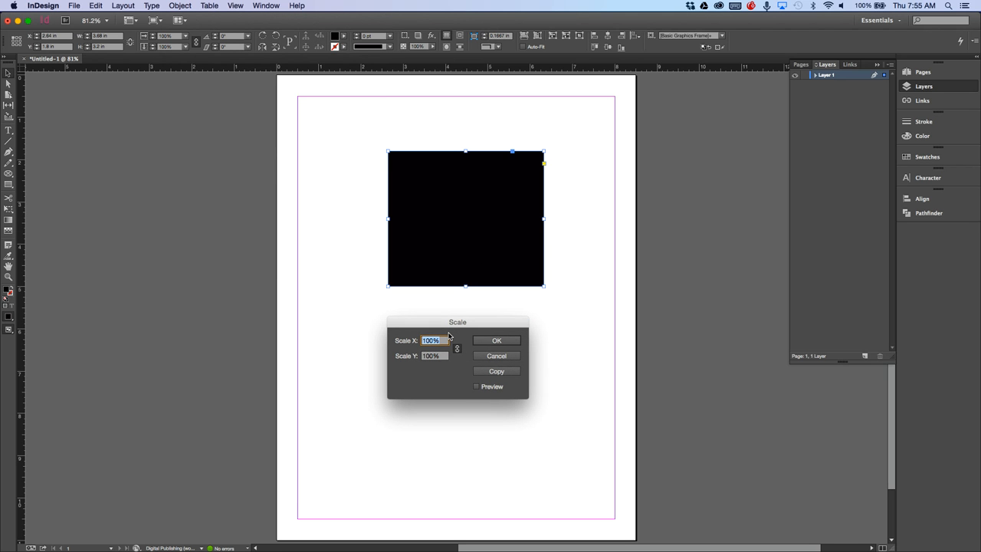
pyautogui.write('125')
pyautogui.press('Tab')
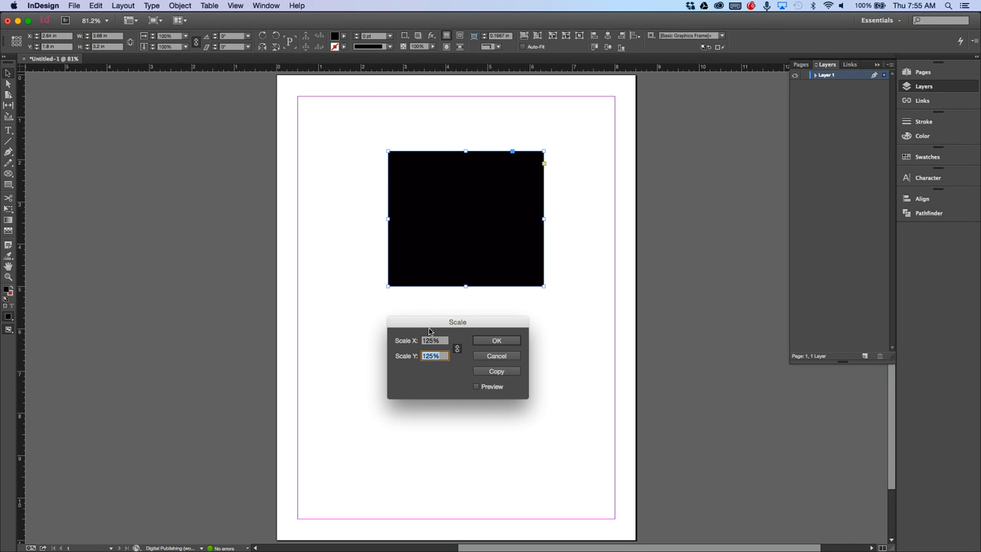
pyautogui.click(495, 387)
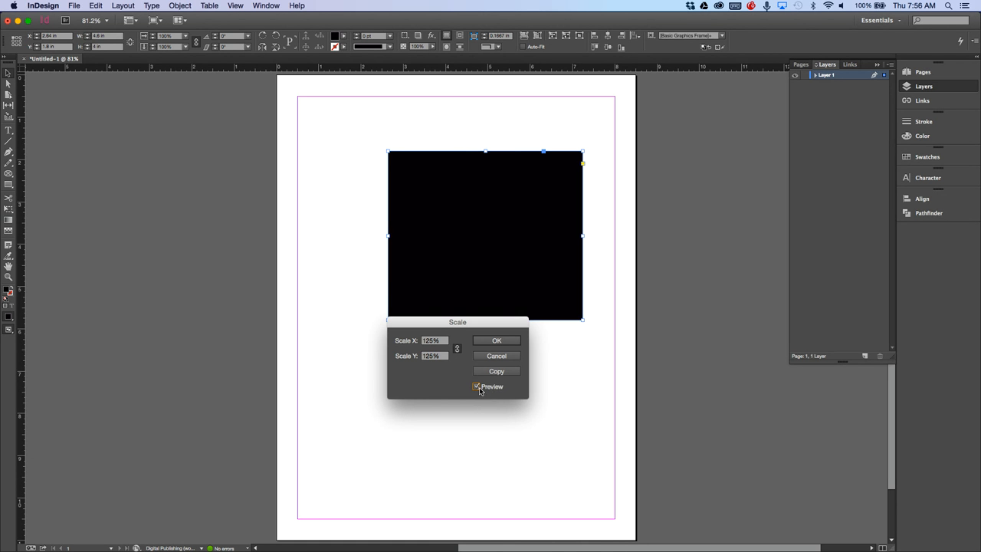
# Preview the rectangle scaled to 50%, apply a 200% scale in both directions instead, and undo the scaling
pyautogui.press('Tab')
pyautogui.write('50')
pyautogui.press('Tab')
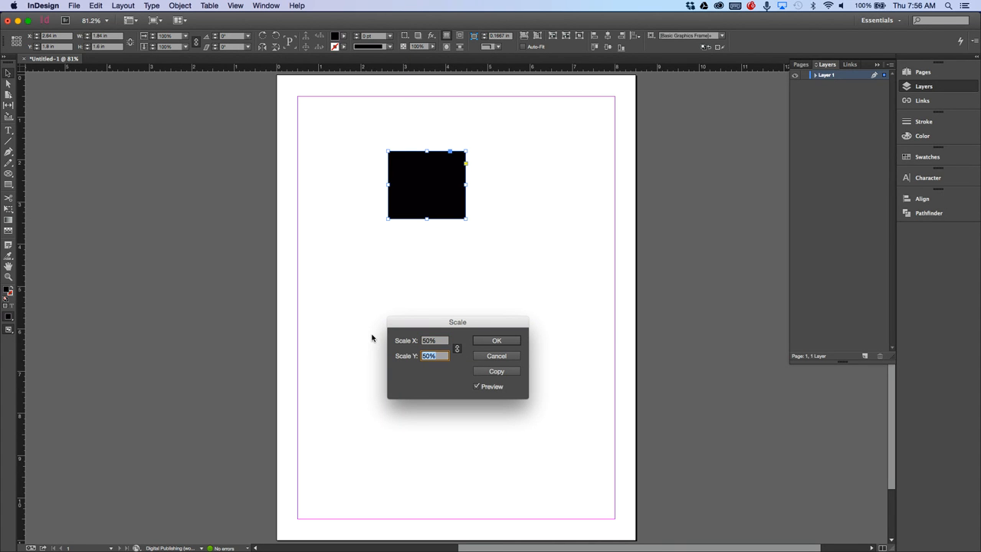
pyautogui.hotkey('shift', 'Tab')
pyautogui.write('200')
pyautogui.press('Tab')
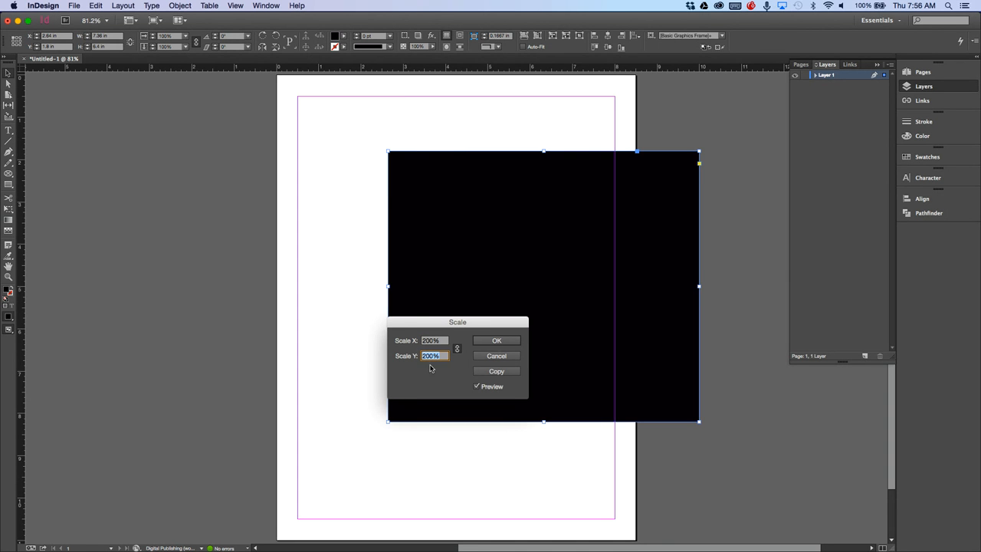
pyautogui.press('Return')
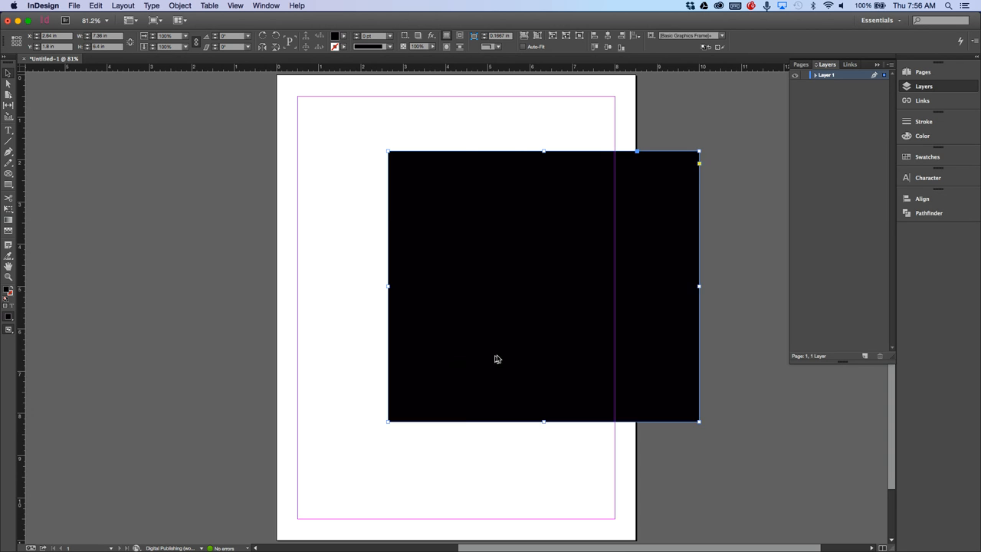
pyautogui.press('super+z')
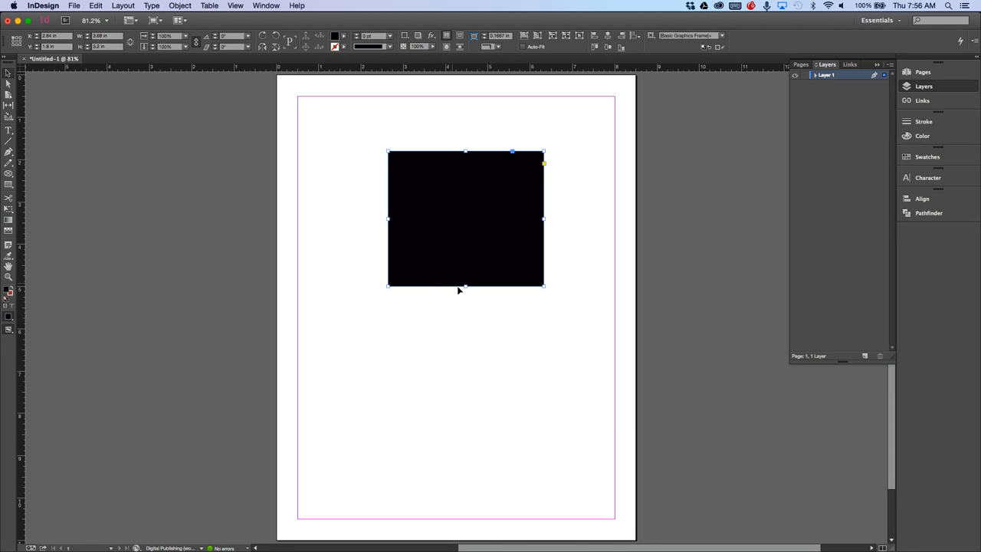
# Preview rotating the black rectangle by 45° with the Rotate transform
pyautogui.click(180, 5)
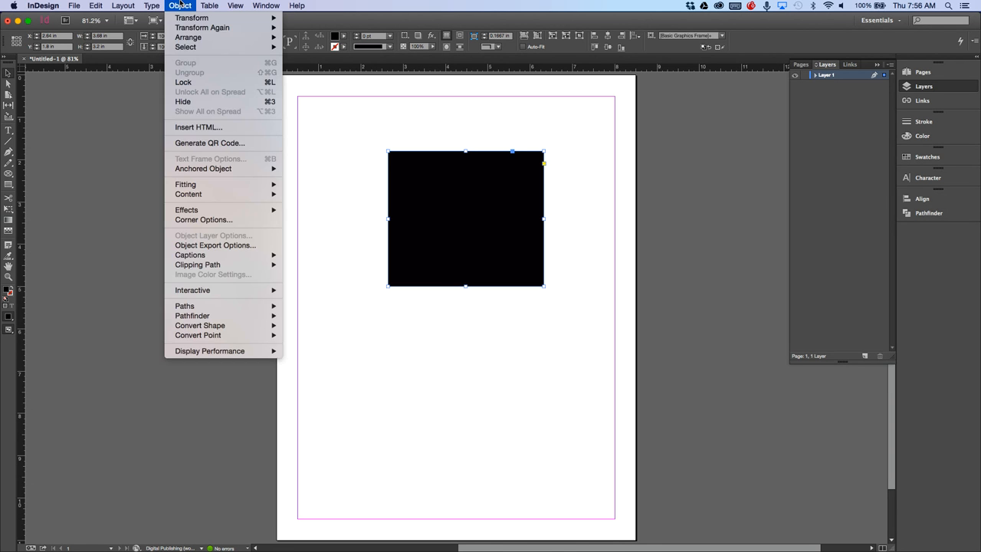
pyautogui.moveTo(200, 18)
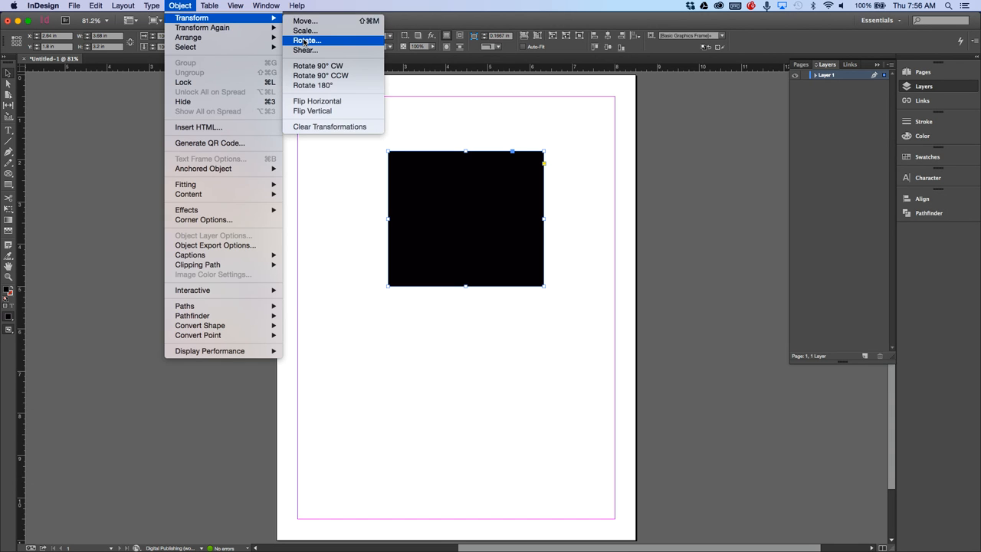
pyautogui.click(306, 41)
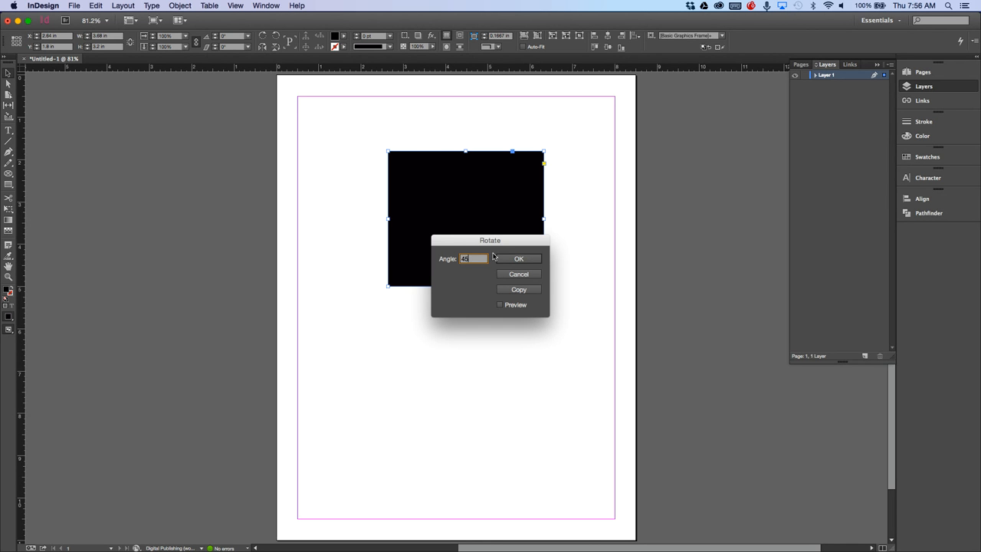
pyautogui.write('45')
pyautogui.click(500, 305)
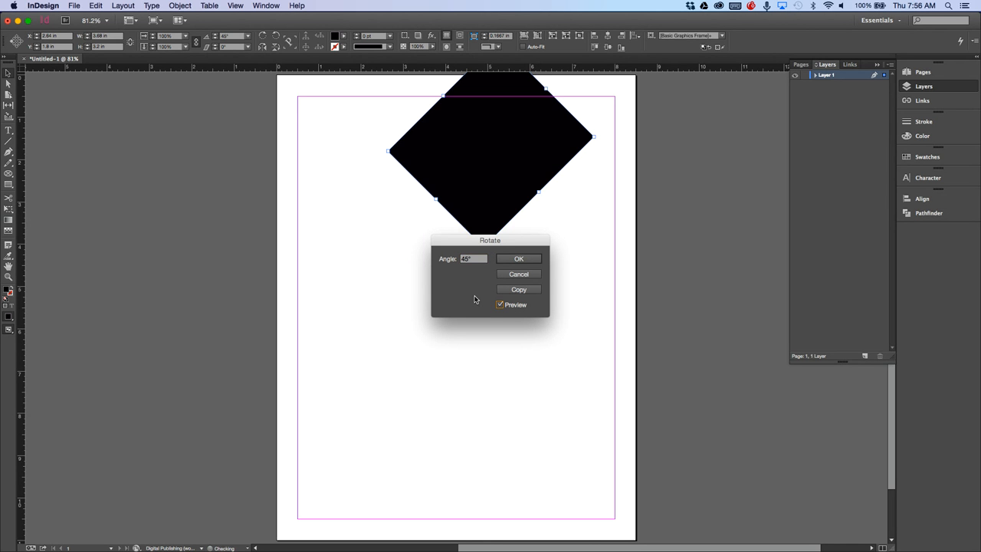
# Preview rotation angles of 4° and 200° for the black rectangle, keeping the dialog clear of the shape
pyautogui.moveTo(512, 241); pyautogui.dragTo(389, 334)
pyautogui.write('4')
pyautogui.press('Tab')
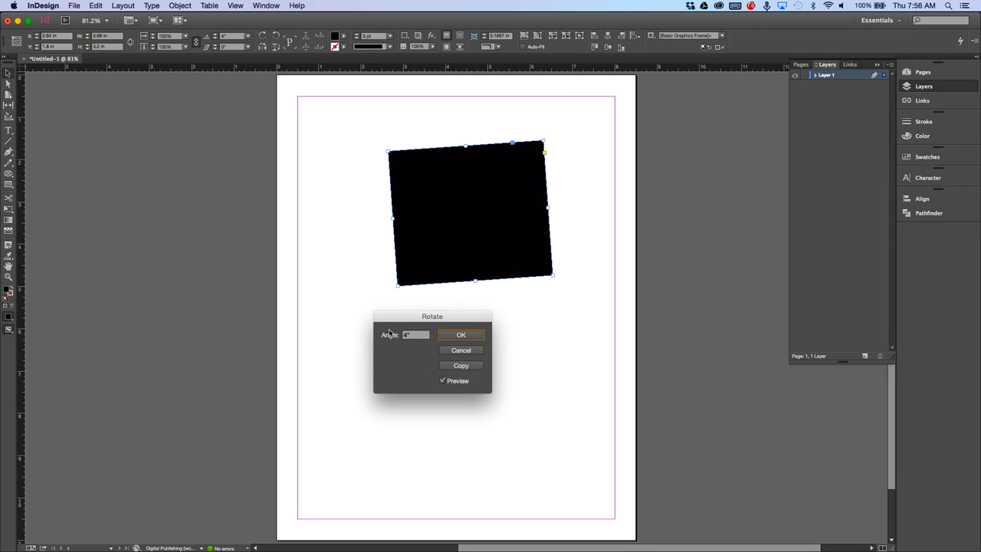
pyautogui.moveTo(427, 338); pyautogui.dragTo(366, 331)
pyautogui.write('200')
pyautogui.press('Tab')
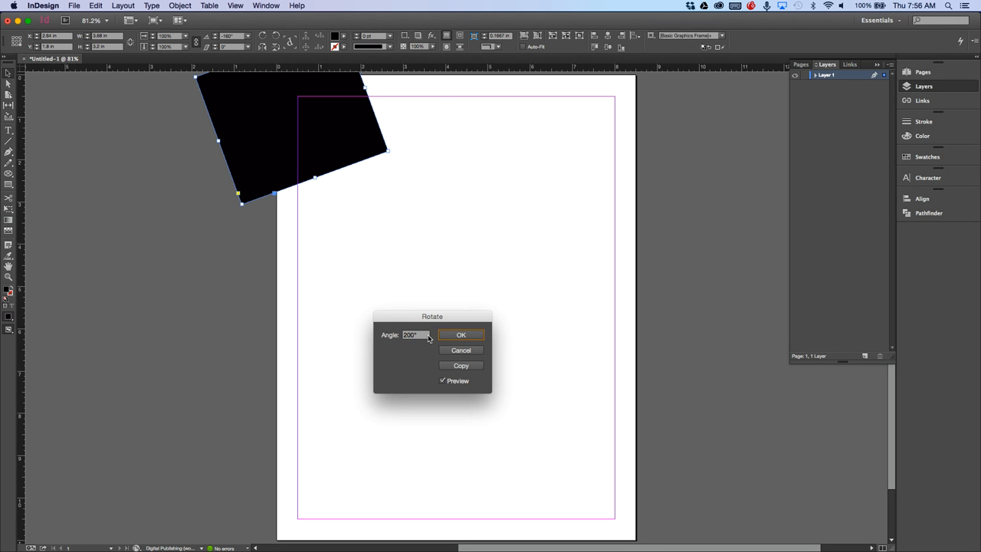
# Set the rectangle's rotation angle to 0° and apply it
pyautogui.moveTo(428, 337); pyautogui.dragTo(387, 330)
pyautogui.write('0')
pyautogui.press('Tab')
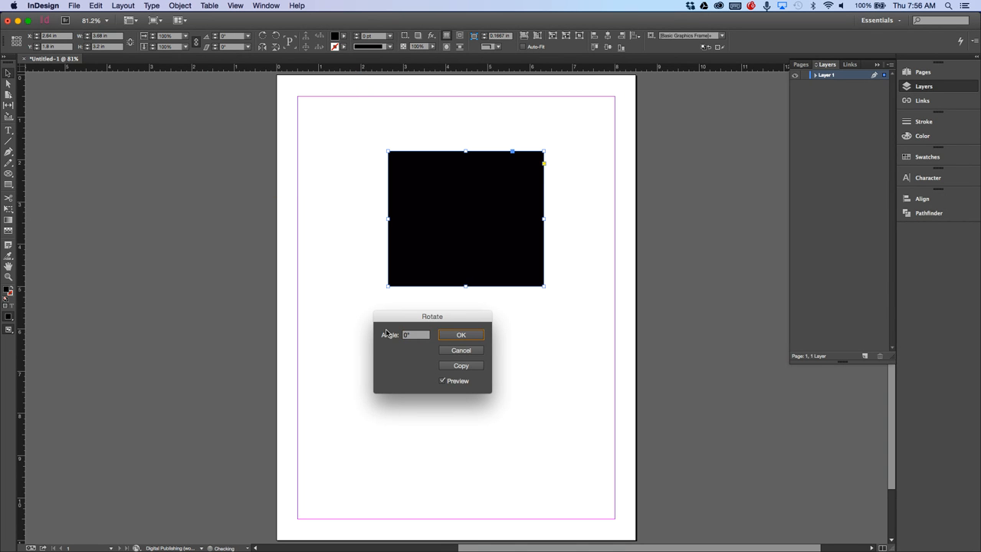
pyautogui.click(462, 336)
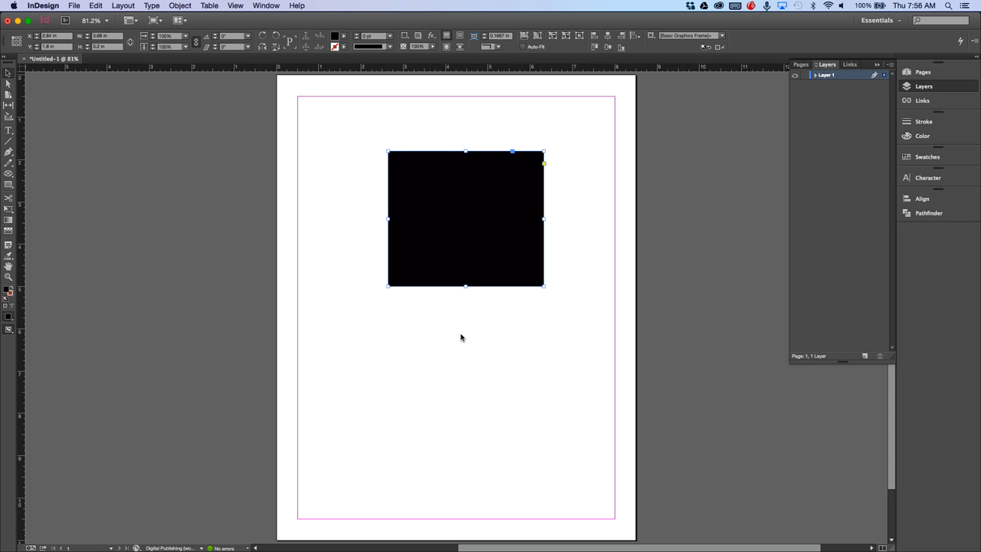
# Preview a 50° horizontal shear on the black rectangle, keeping the Shear dialog clear of the shape
pyautogui.click(180, 5)
pyautogui.moveTo(183, 18)
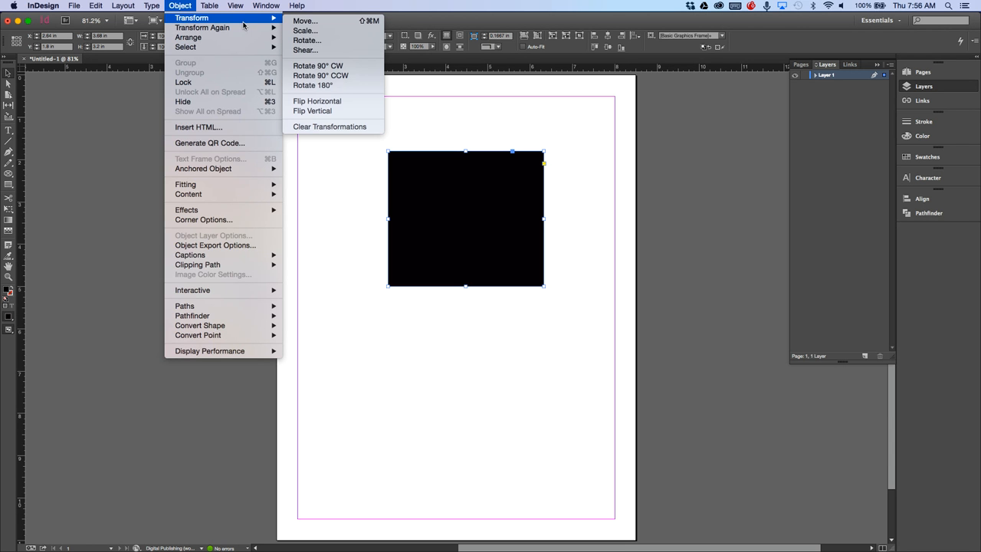
pyautogui.click(331, 52)
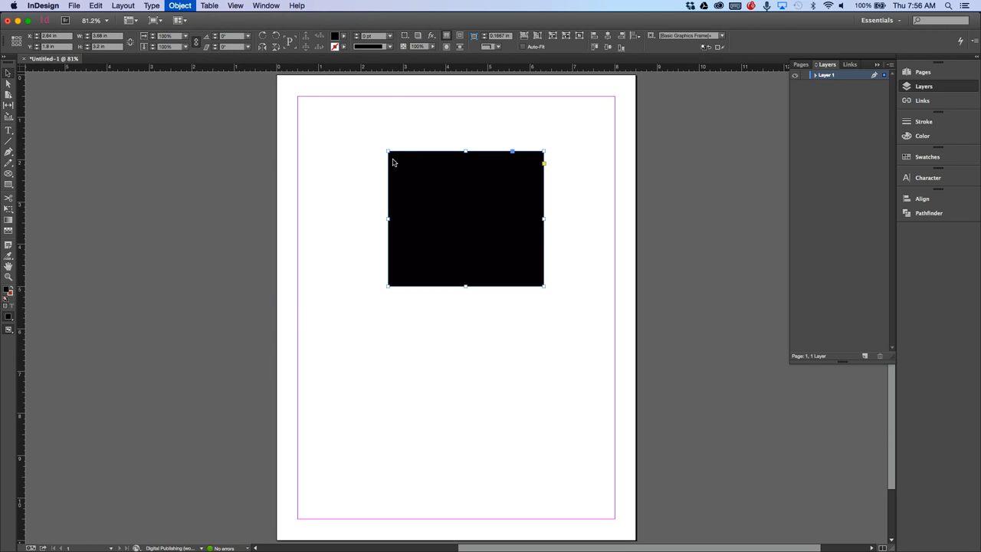
pyautogui.moveTo(494, 244); pyautogui.dragTo(453, 324)
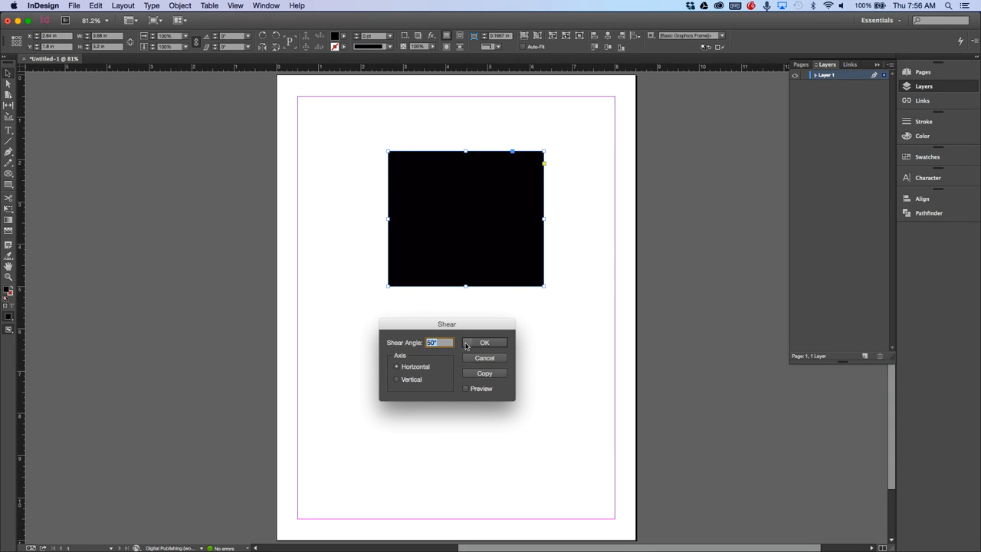
pyautogui.click(481, 391)
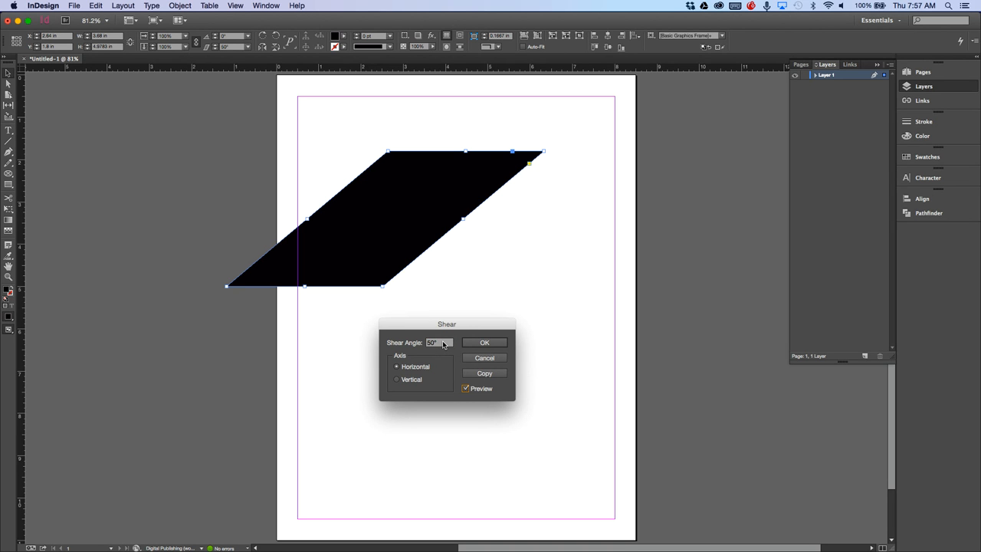
# Preview a 20° shear of the rectangle on the horizontal axis and on the vertical axis
pyautogui.moveTo(443, 345); pyautogui.dragTo(399, 340)
pyautogui.write('20')
pyautogui.press('Tab')
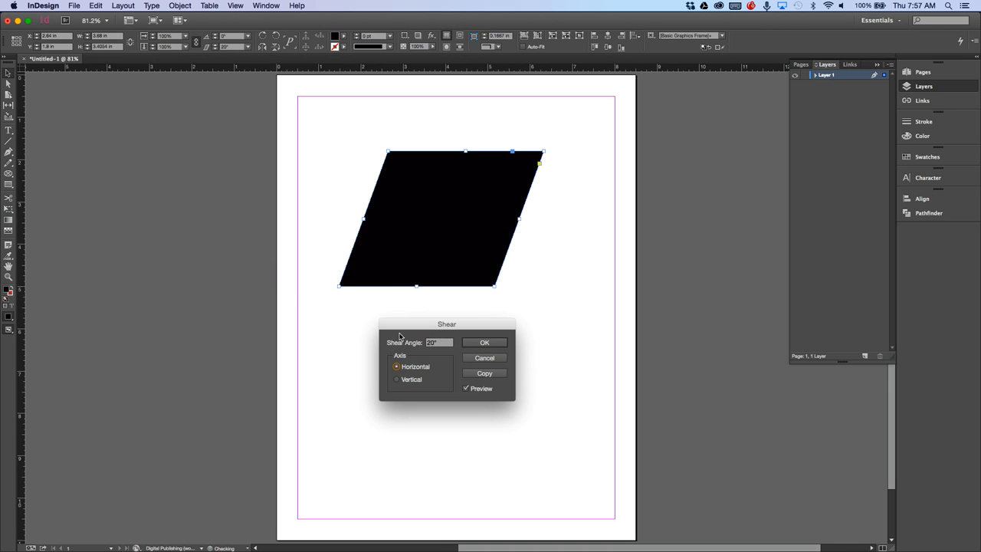
pyautogui.click(397, 379)
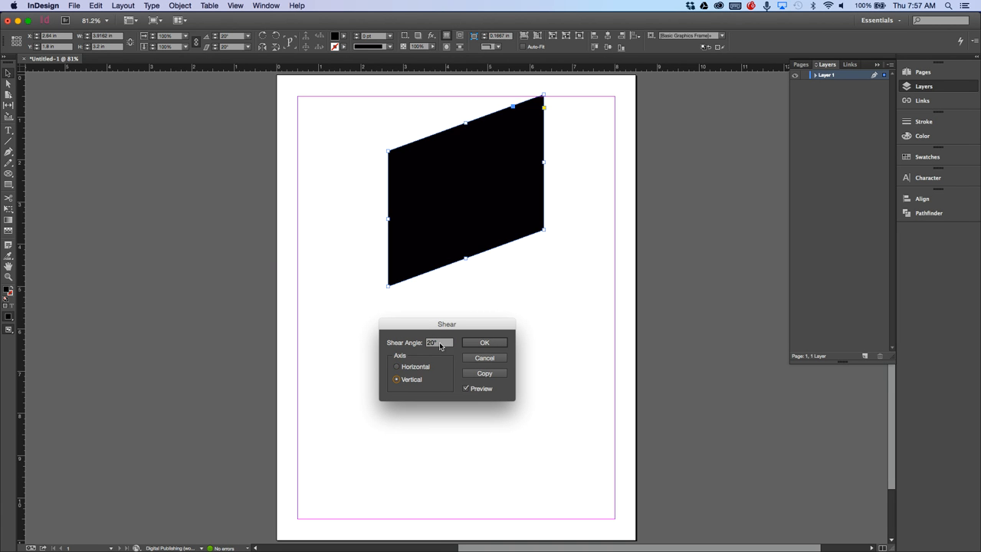
# Preview vertical shear angles of 150° and 2° for the rectangle
pyautogui.moveTo(445, 344); pyautogui.dragTo(419, 343)
pyautogui.write('150')
pyautogui.press('Tab')
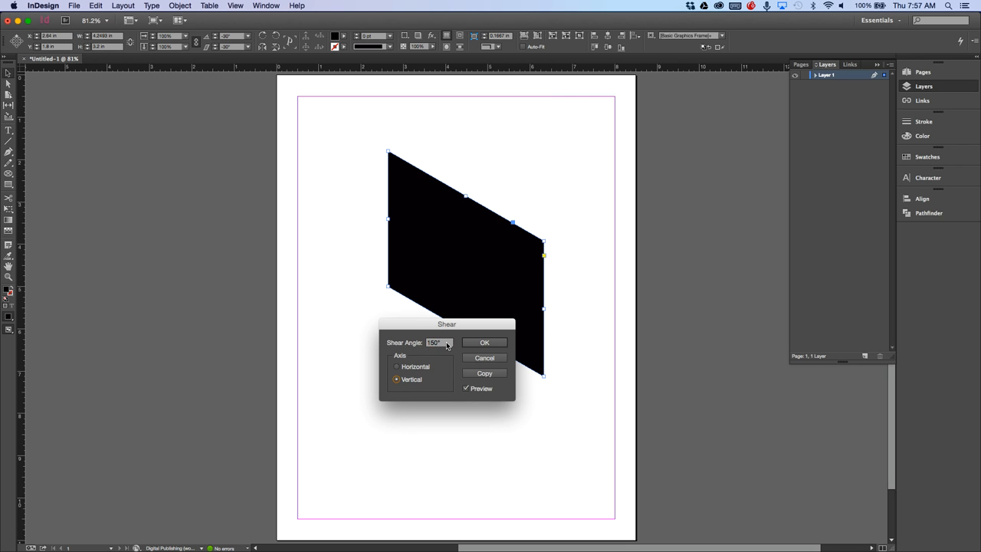
pyautogui.moveTo(447, 345); pyautogui.dragTo(426, 343)
pyautogui.write('2')
pyautogui.press('Tab')
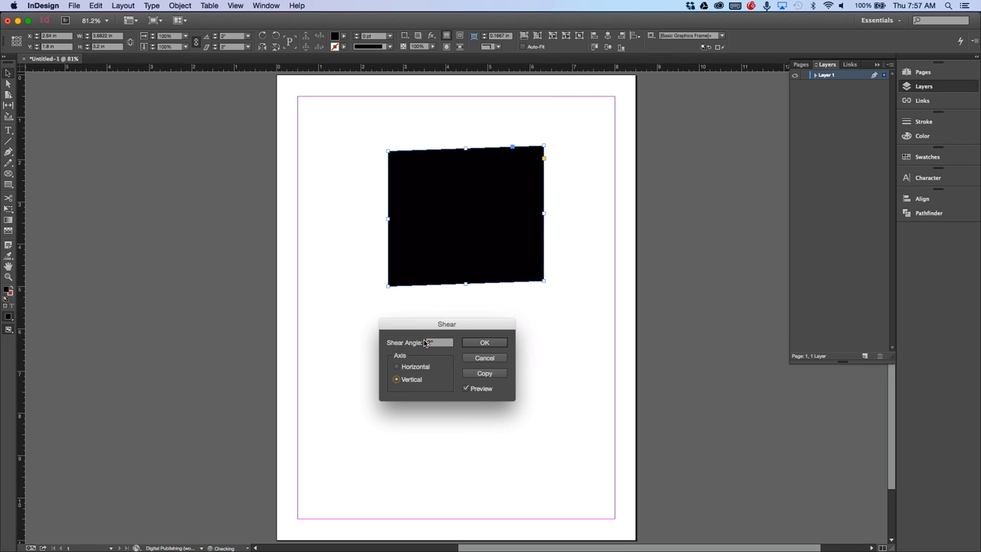
# Preview a 10° shear on both the vertical and horizontal axes, and cancel the Shear transform
pyautogui.click(426, 343)
pyautogui.write('10')
pyautogui.press('Tab')
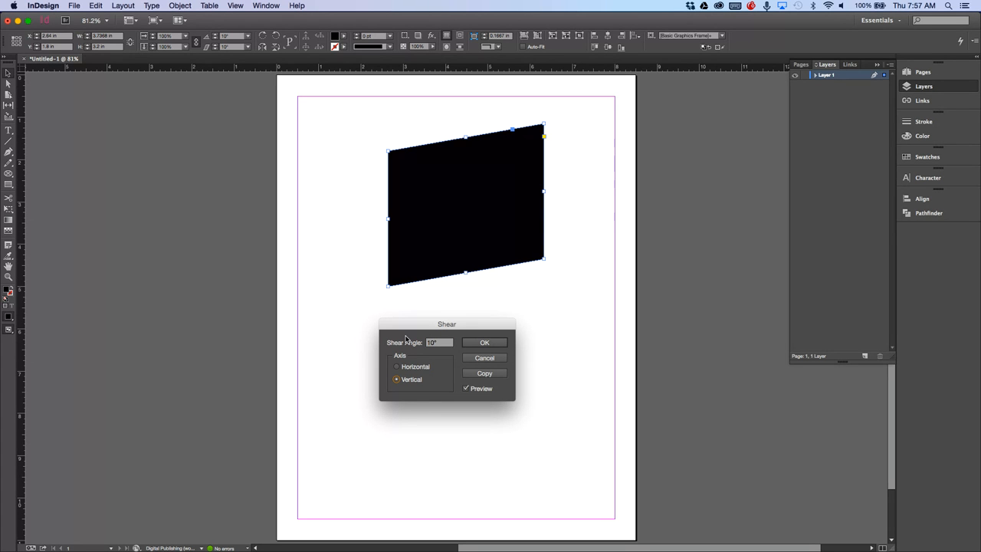
pyautogui.click(417, 367)
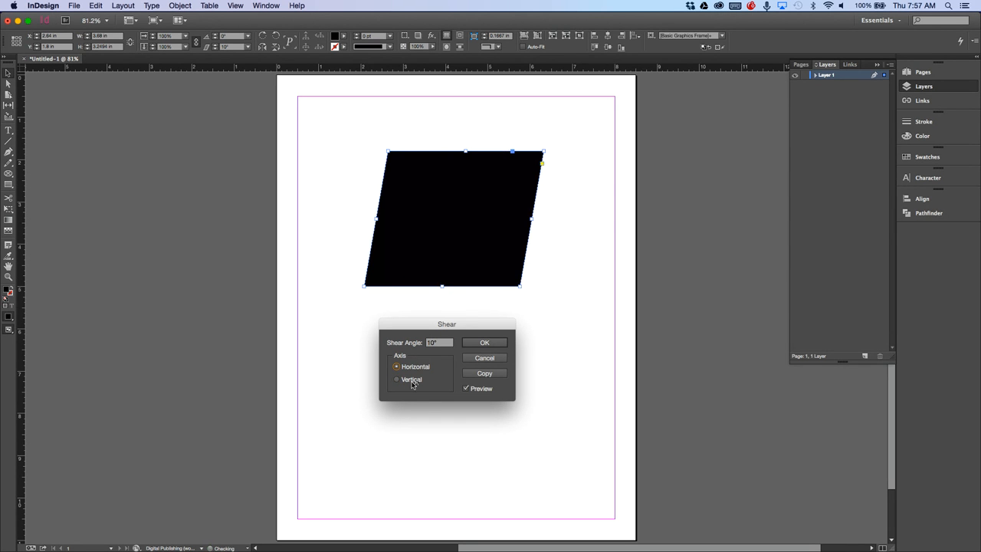
pyautogui.click(412, 382)
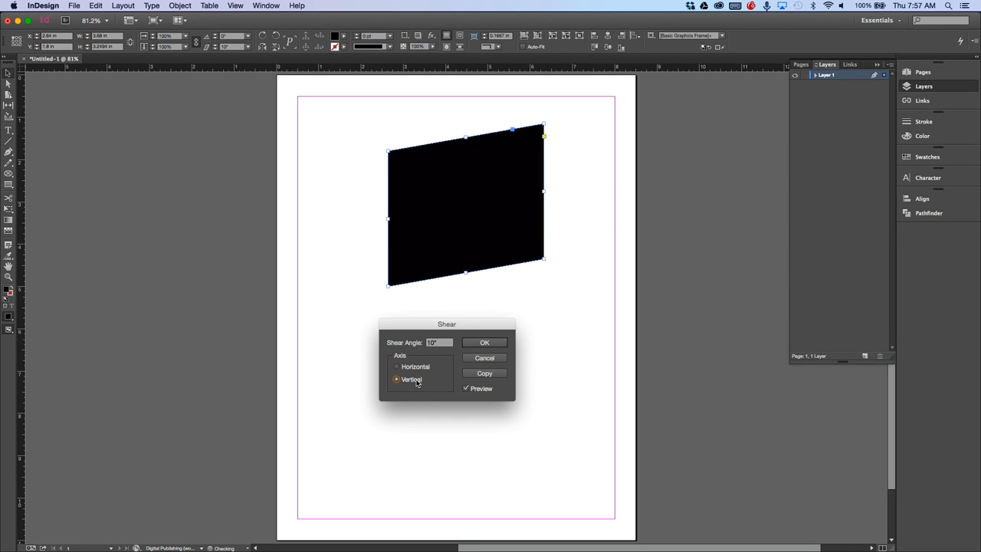
pyautogui.click(485, 358)
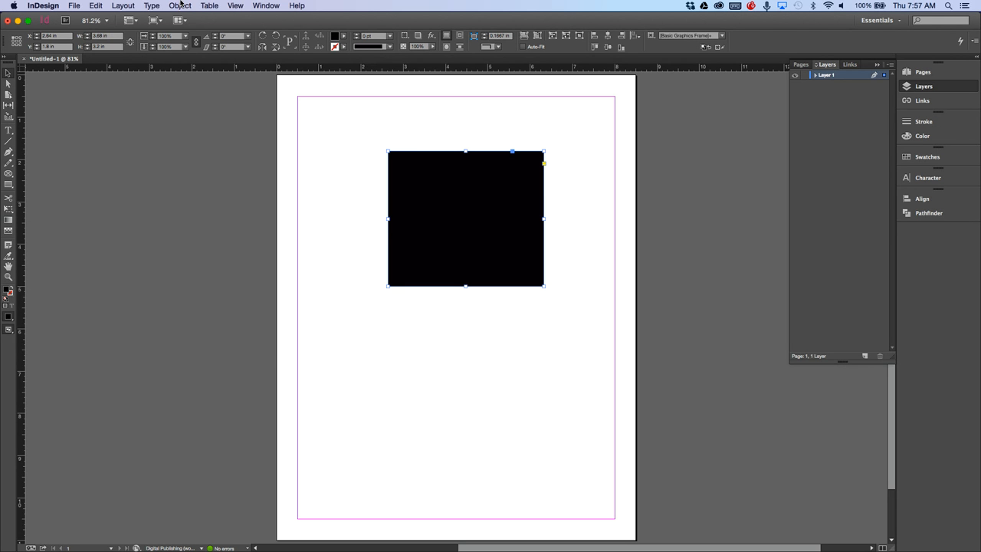
# Rotate the rectangle 90° clockwise with the preset transform and undo the rotation
pyautogui.click(183, 7)
pyautogui.moveTo(185, 16)
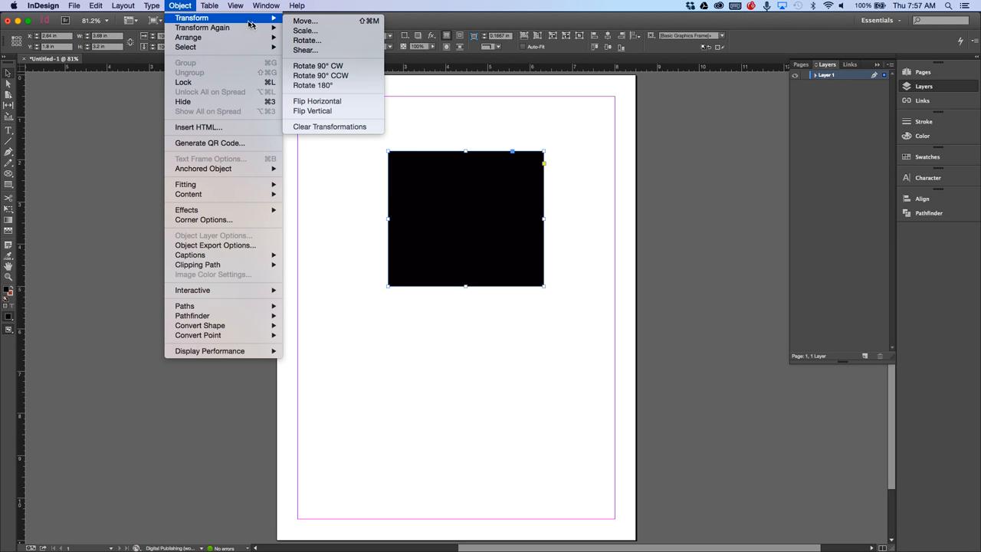
pyautogui.click(325, 68)
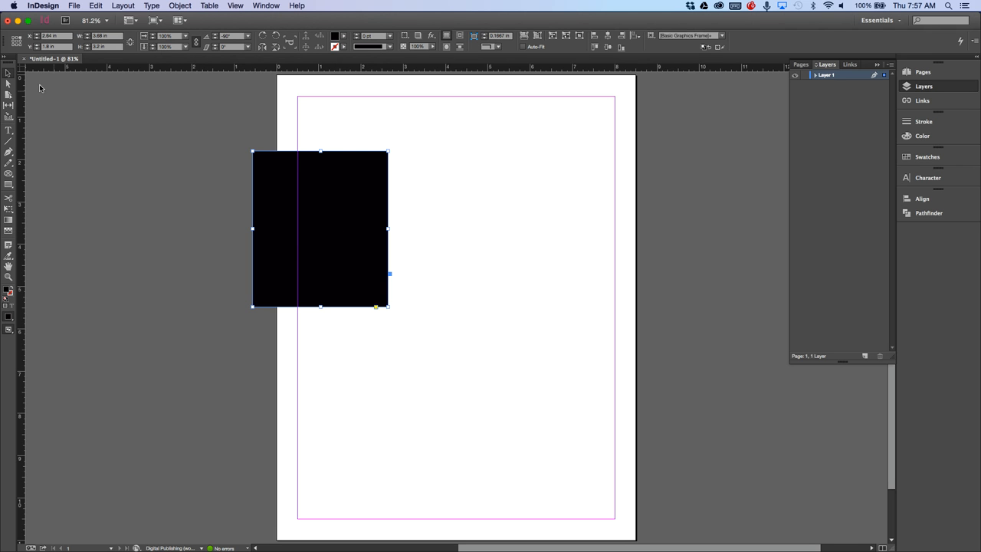
pyautogui.press('super+z')
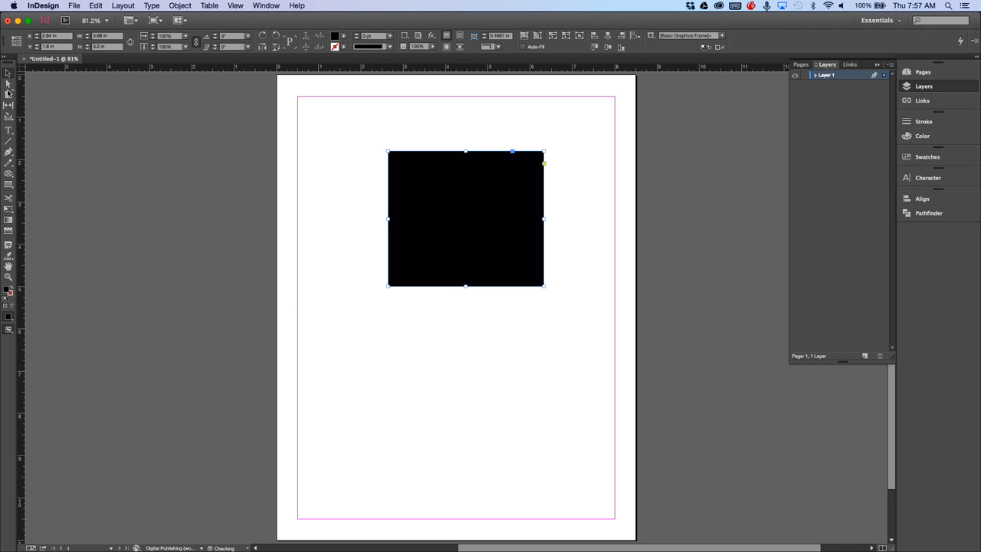
# Move the rectangle to about X 2.07 in, Y 2.9 in, and pull its upper-left corner point to the centre to form a right triangle
pyautogui.click(10, 85)
pyautogui.moveTo(545, 155); pyautogui.dragTo(520, 198)
pyautogui.click(561, 204)
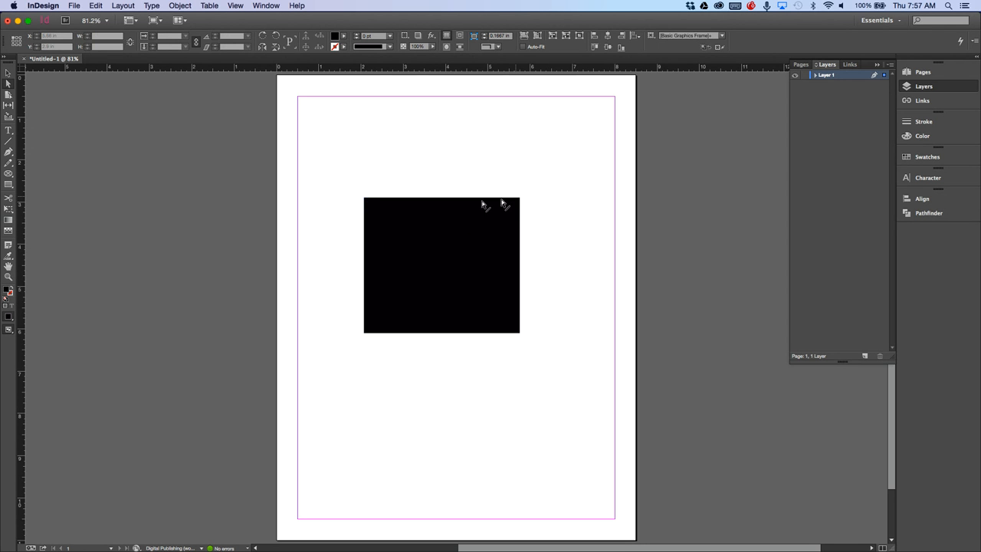
pyautogui.moveTo(366, 201); pyautogui.dragTo(443, 267)
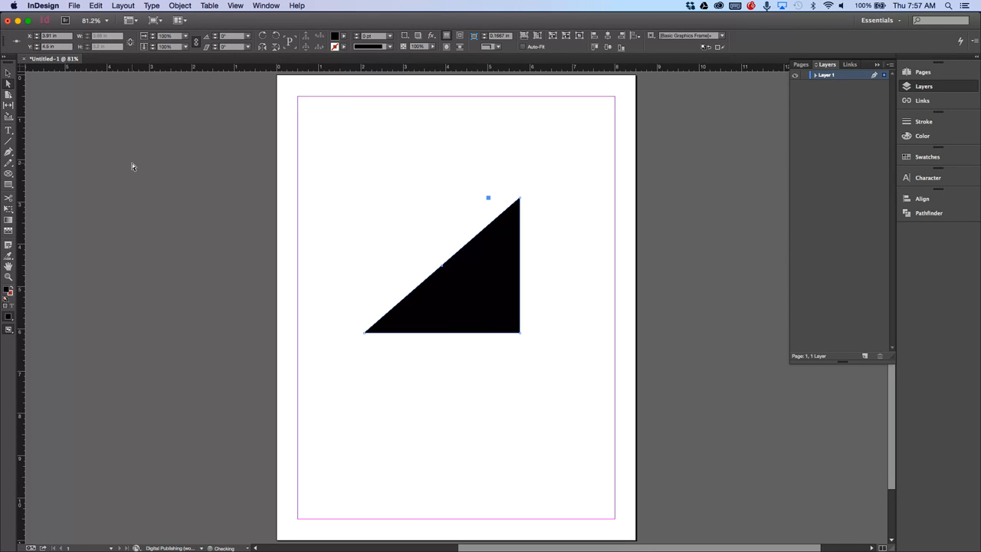
# Select the whole triangle, rotate it 90° clockwise, and turn it back with the 90° counterclockwise rotation
pyautogui.click(7, 73)
pyautogui.click(422, 162)
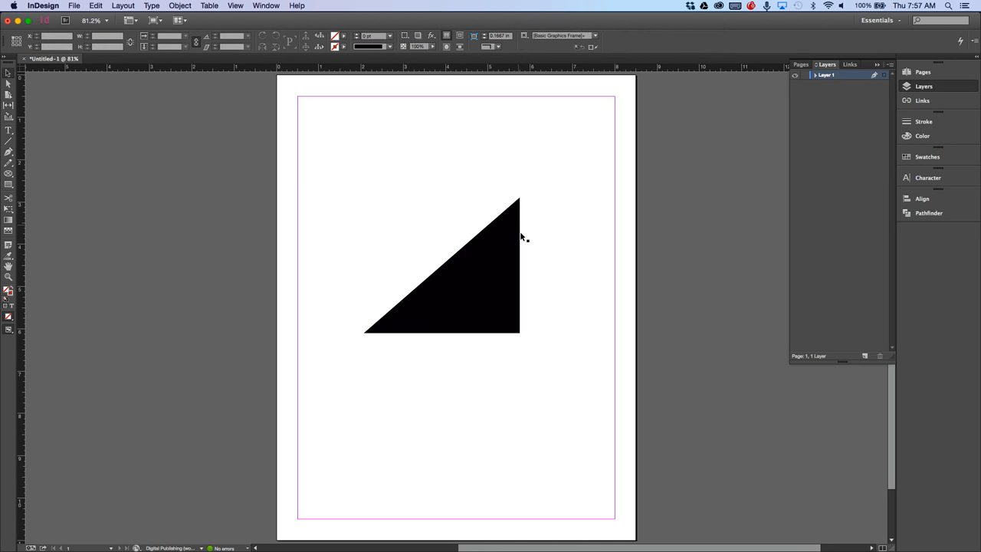
pyautogui.click(506, 233)
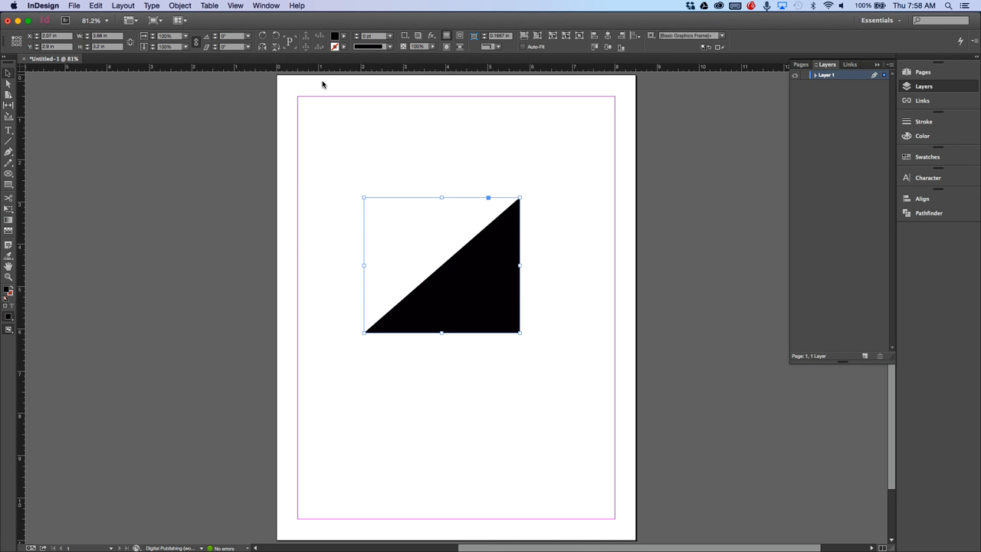
pyautogui.click(176, 6)
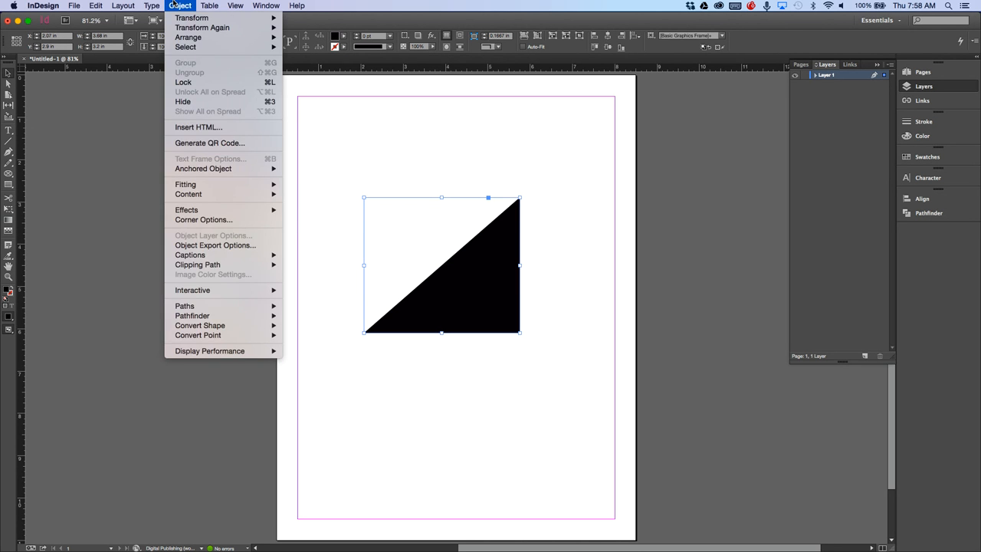
pyautogui.moveTo(182, 18)
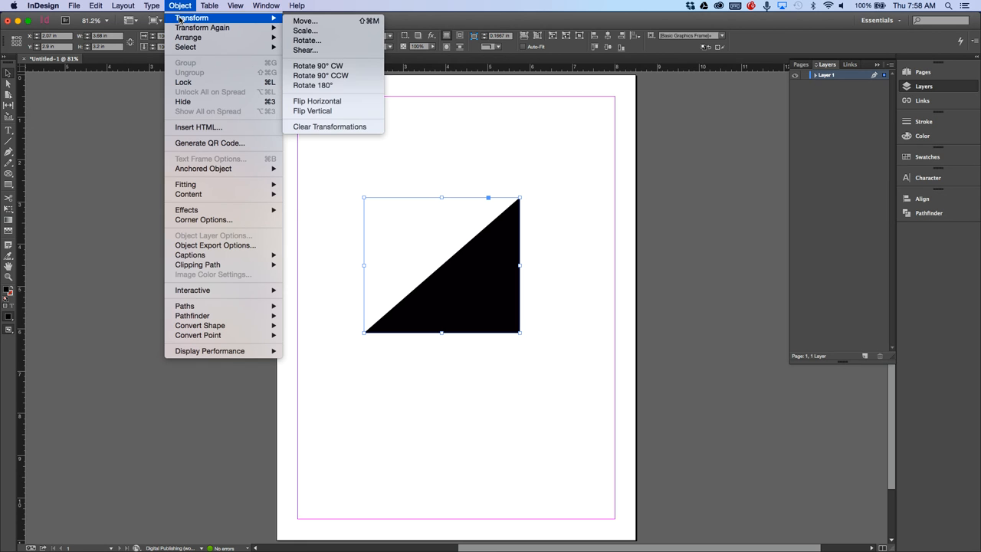
pyautogui.click(319, 67)
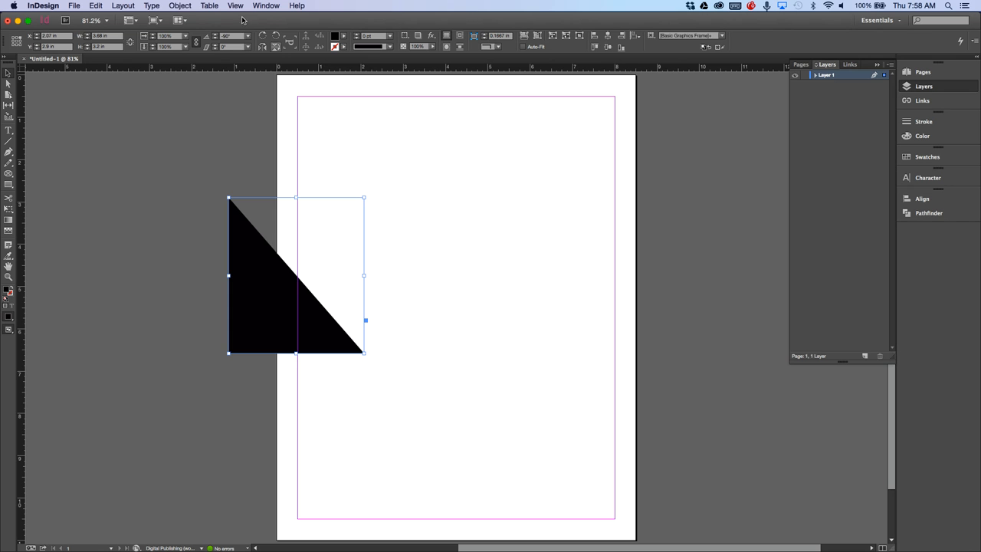
pyautogui.click(180, 5)
pyautogui.moveTo(192, 51)
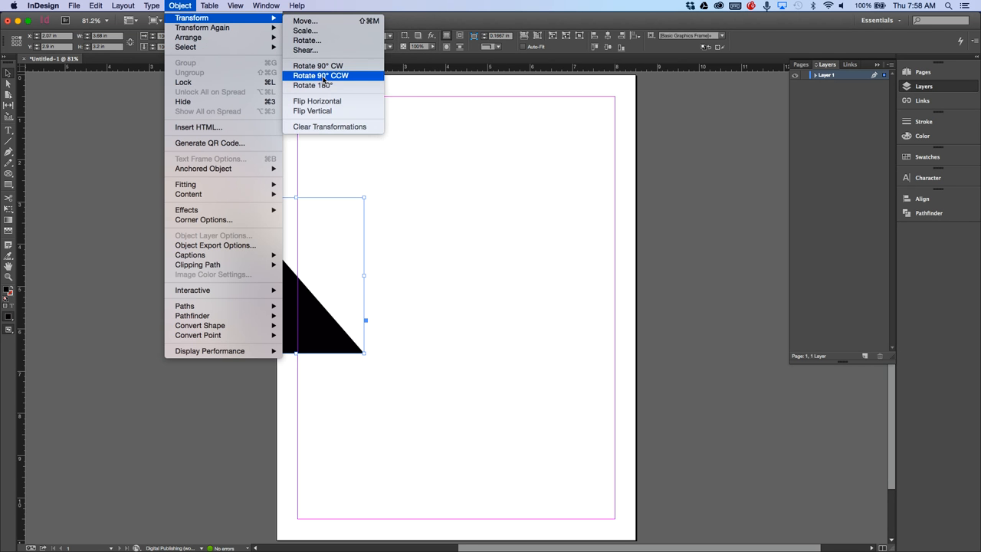
pyautogui.click(322, 76)
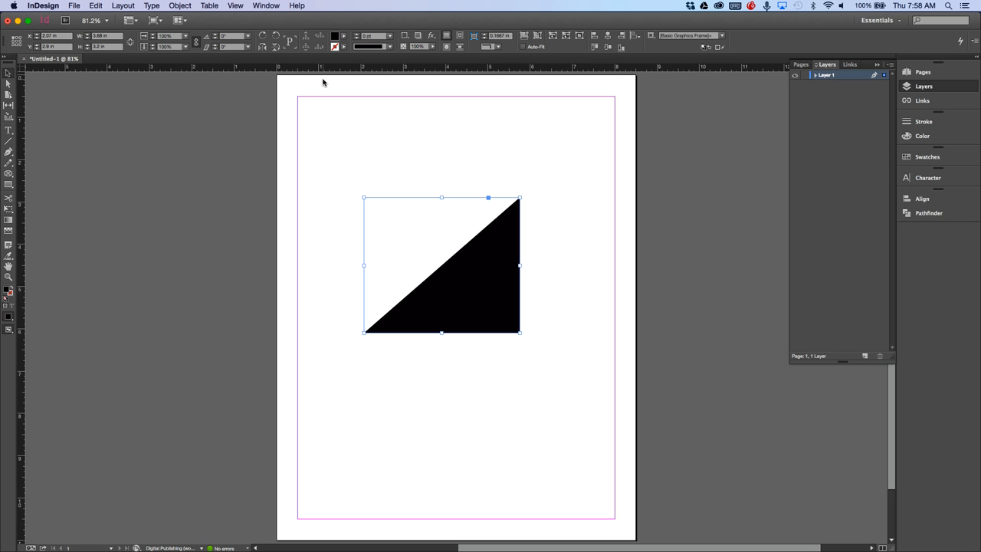
# Flip the triangle horizontally and undo the flip
pyautogui.click(181, 6)
pyautogui.moveTo(191, 20)
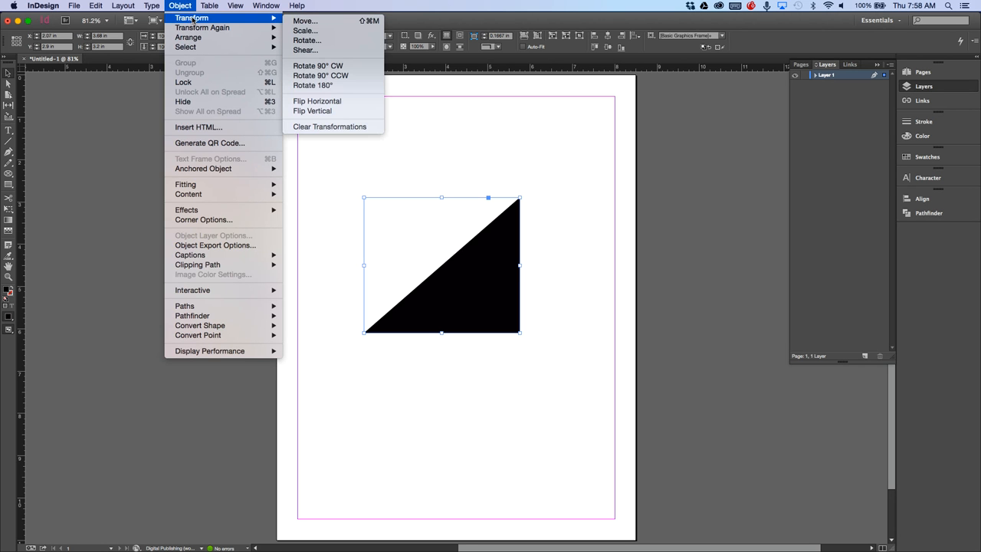
pyautogui.click(343, 106)
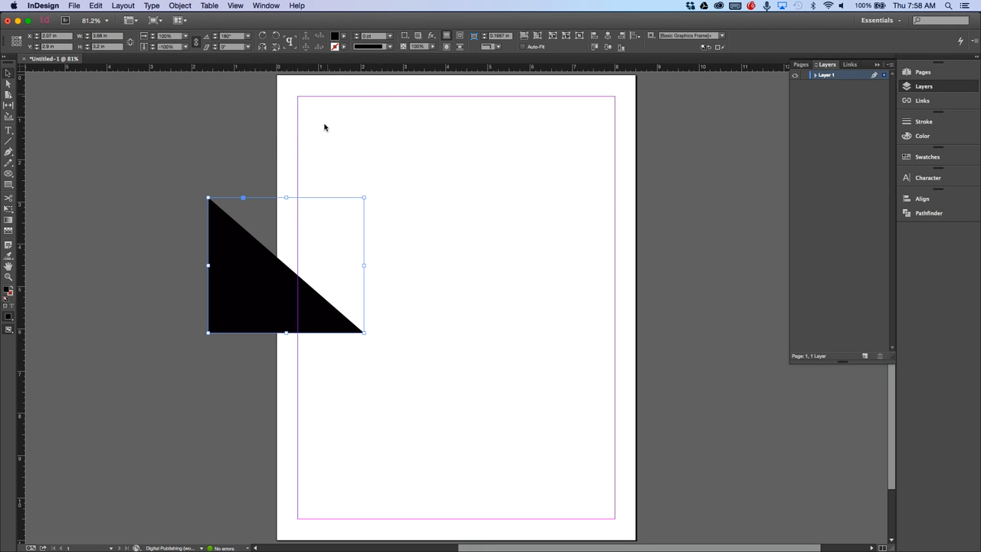
pyautogui.press('super+z')
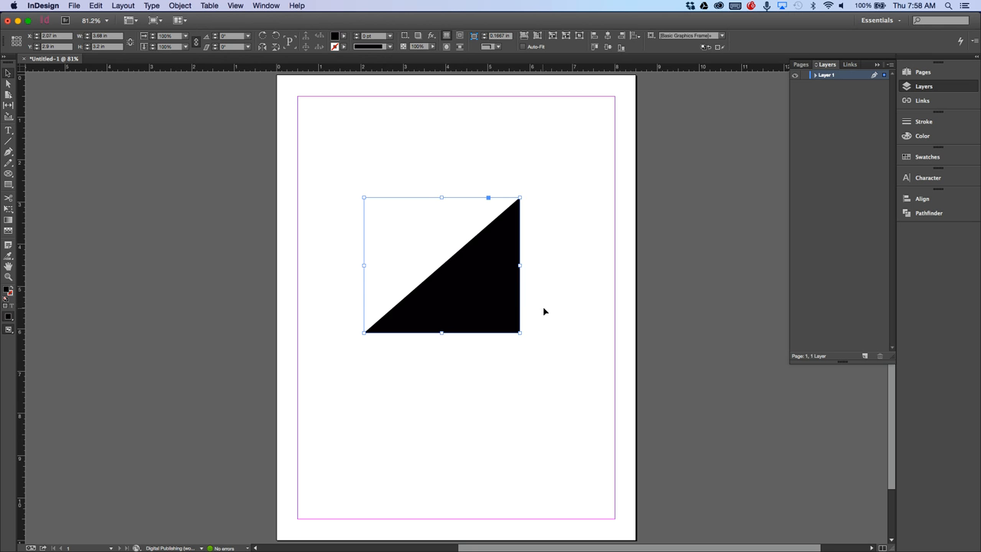
# Move the triangle toward the page's right margin and scale it down proportionally to about 1.4 by 1.22 in
pyautogui.press('super+z')
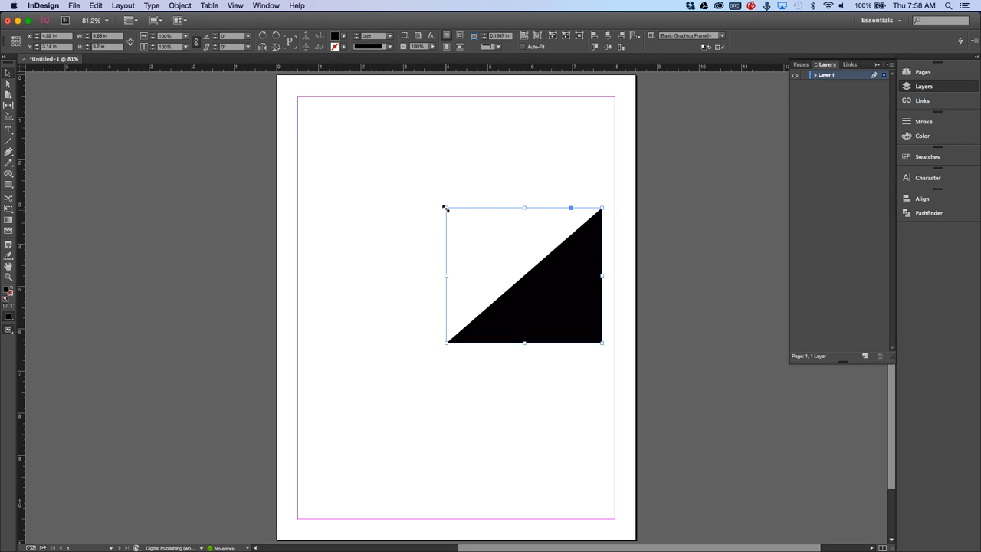
pyautogui.moveTo(446, 208); pyautogui.dragTo(526, 277)
pyautogui.press('super+z')
pyautogui.moveTo(447, 208); pyautogui.dragTo(548, 294)
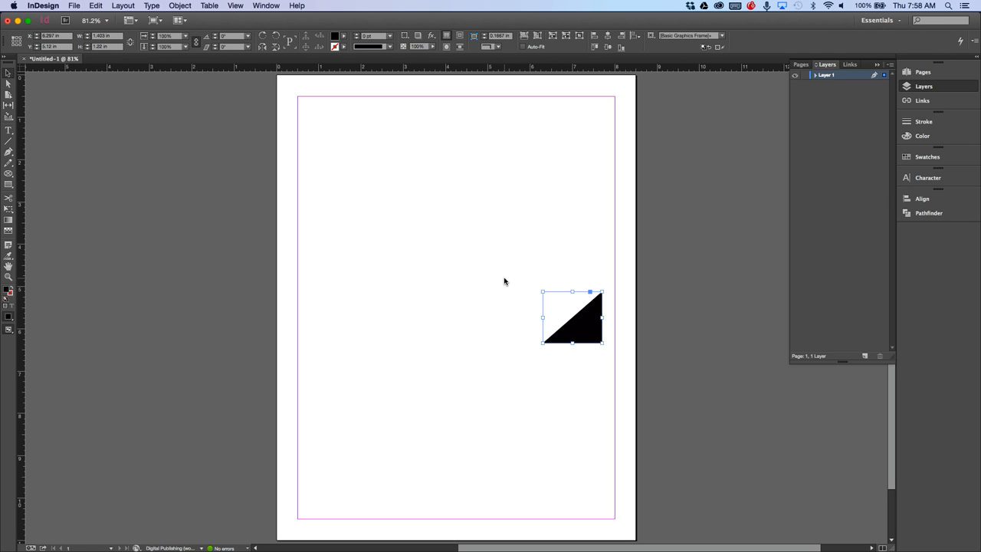
# Place a horizontally flipped copy of the small triangle near the left margin, roughly level with the original
pyautogui.press('super+c')
pyautogui.press('super+v')
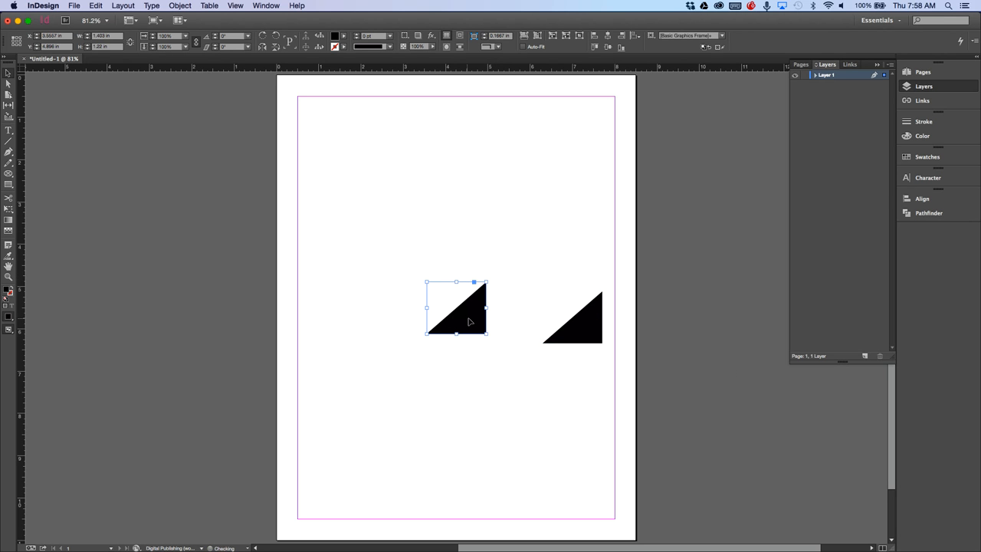
pyautogui.click(173, 5)
pyautogui.moveTo(200, 18)
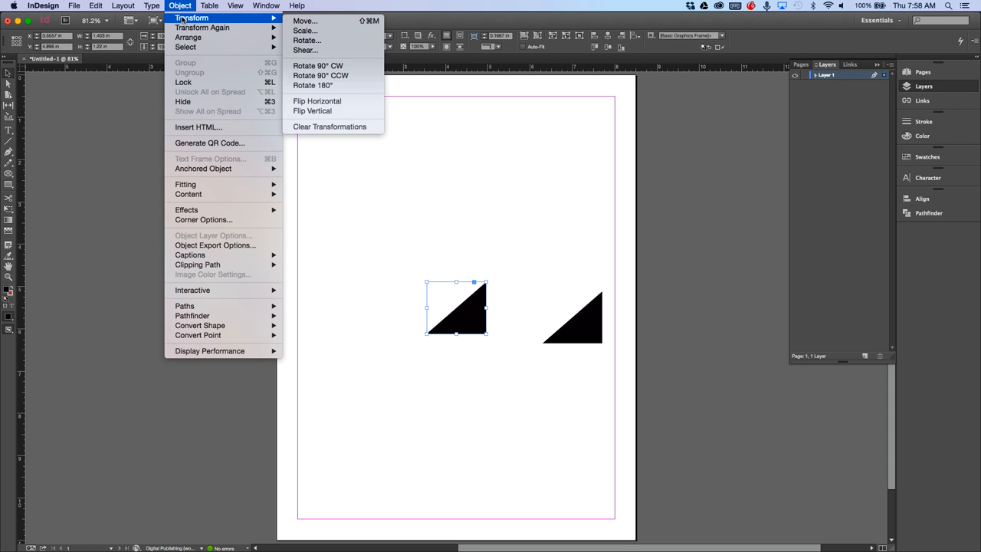
pyautogui.click(333, 102)
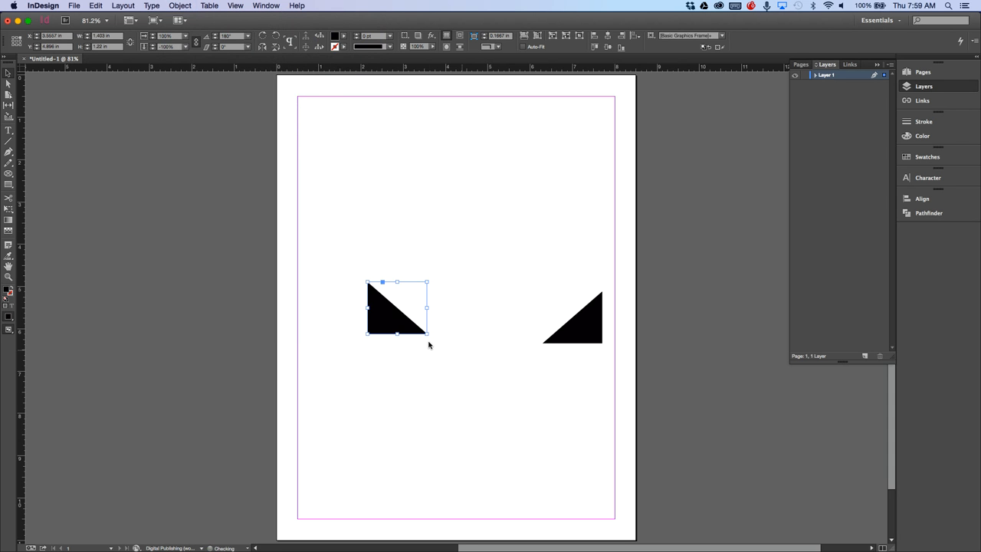
pyautogui.moveTo(370, 329); pyautogui.dragTo(335, 343)
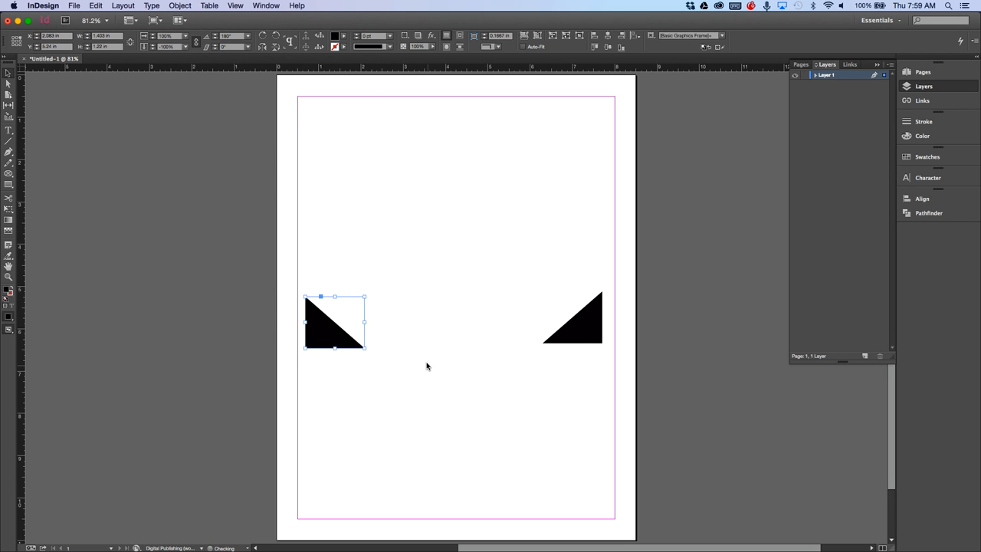
# Copy both triangles straight up to the upper part of the page and flip the copied pair vertically just below the top margin
pyautogui.keyDown('shift'); pyautogui.click(591, 333); pyautogui.keyUp('shift')
pyautogui.moveTo(592, 331); pyautogui.dragTo(574, 154)
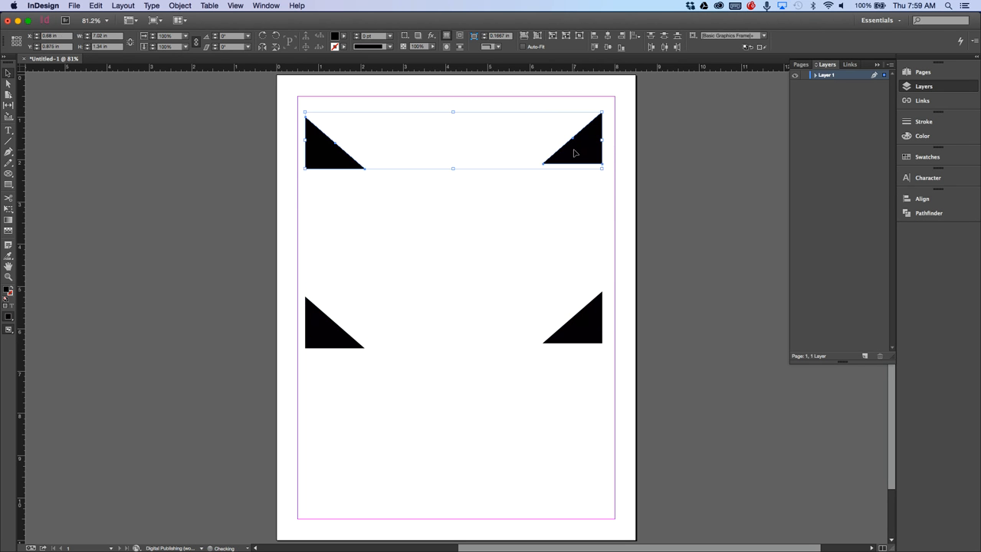
pyautogui.click(171, 5)
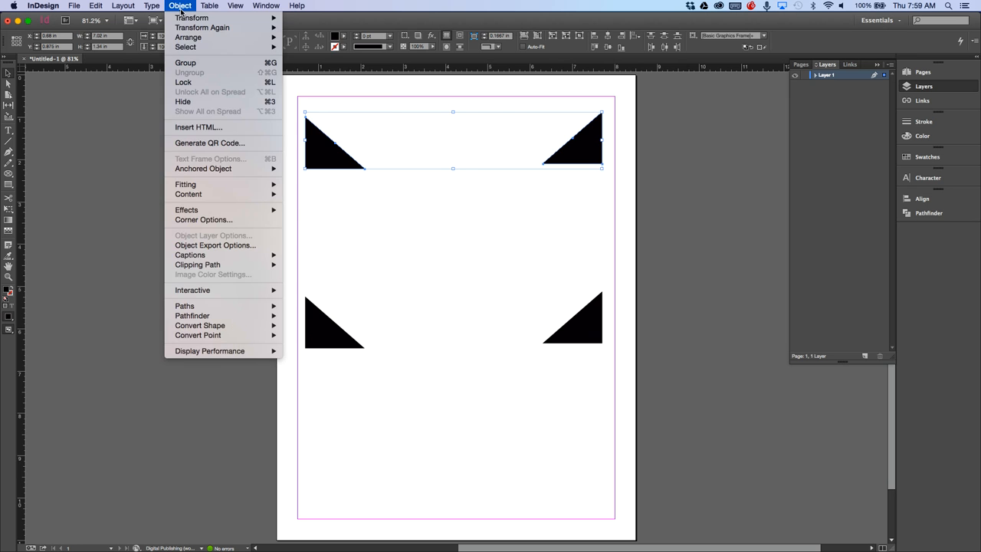
pyautogui.moveTo(184, 17)
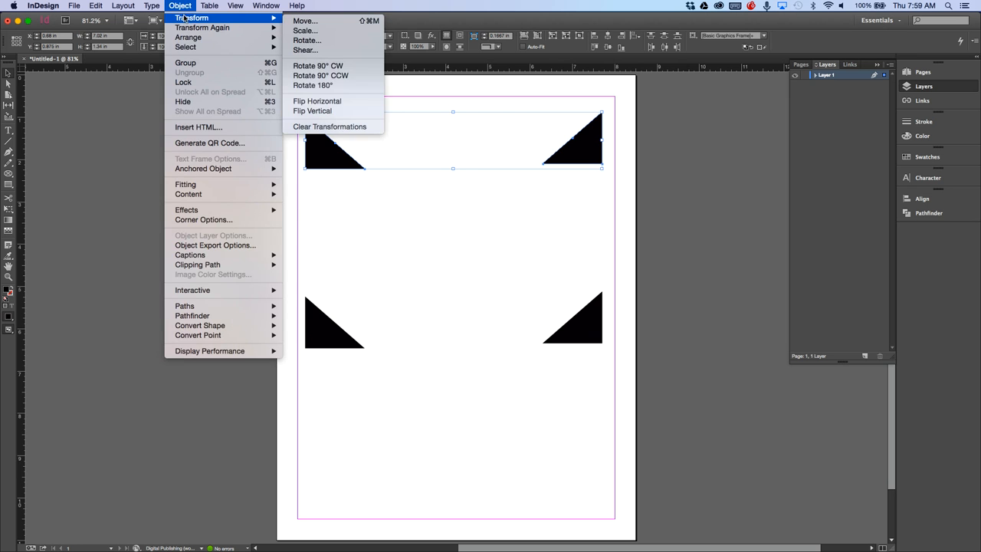
pyautogui.click(333, 112)
pyautogui.moveTo(316, 92); pyautogui.dragTo(322, 152)
pyautogui.click(669, 245)
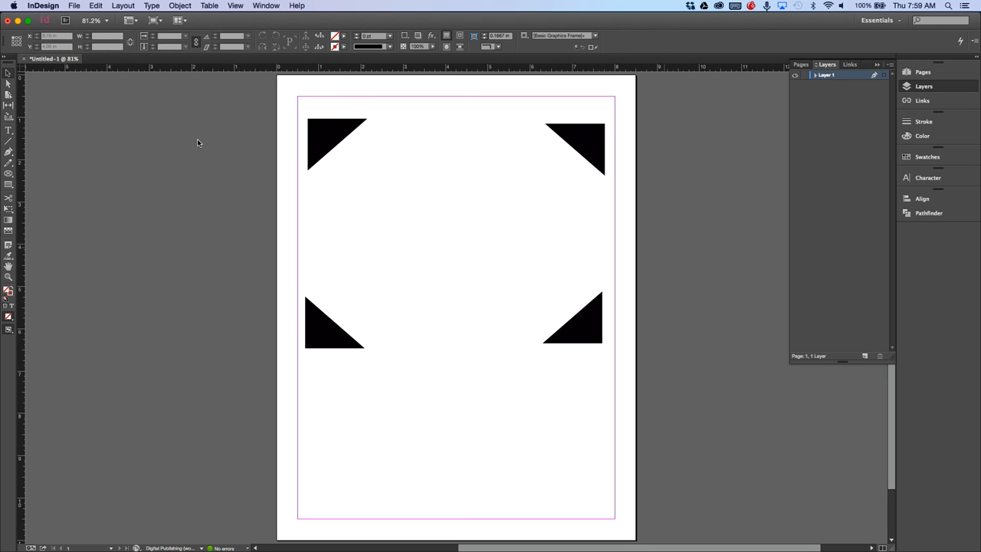
# Draw a rectangle about 2 by 2.3 in between the four triangles and fill it with Black
pyautogui.click(9, 184)
pyautogui.moveTo(414, 182); pyautogui.dragTo(499, 280)
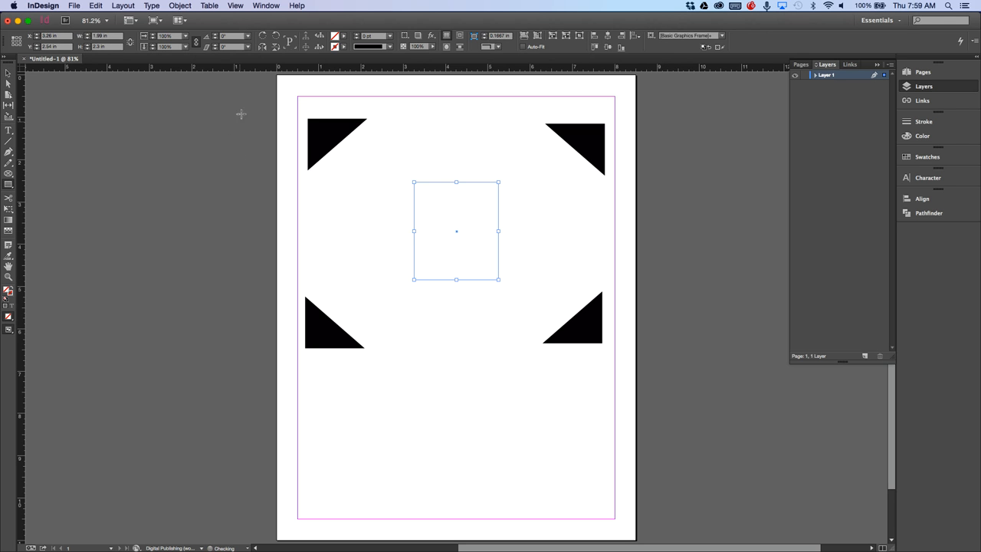
pyautogui.click(344, 37)
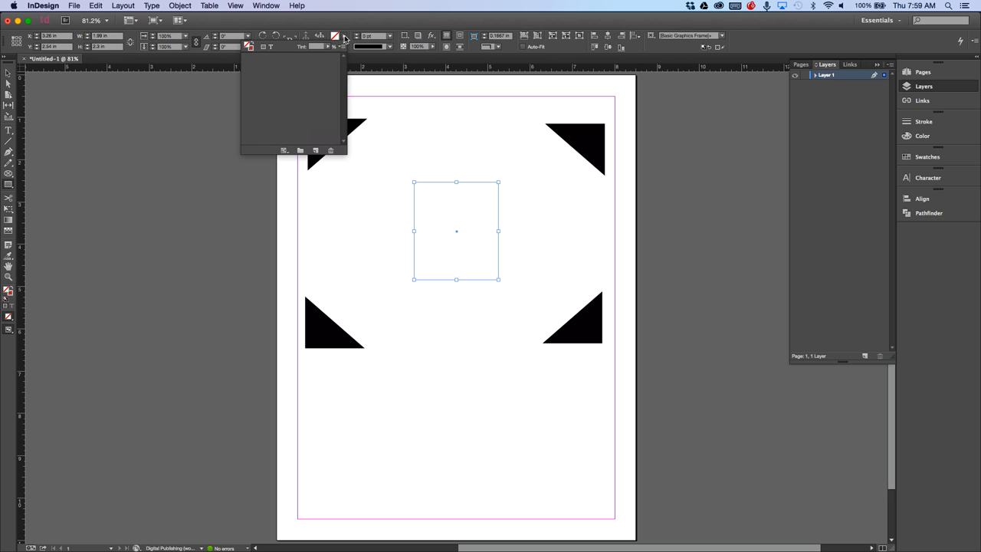
pyautogui.click(265, 88)
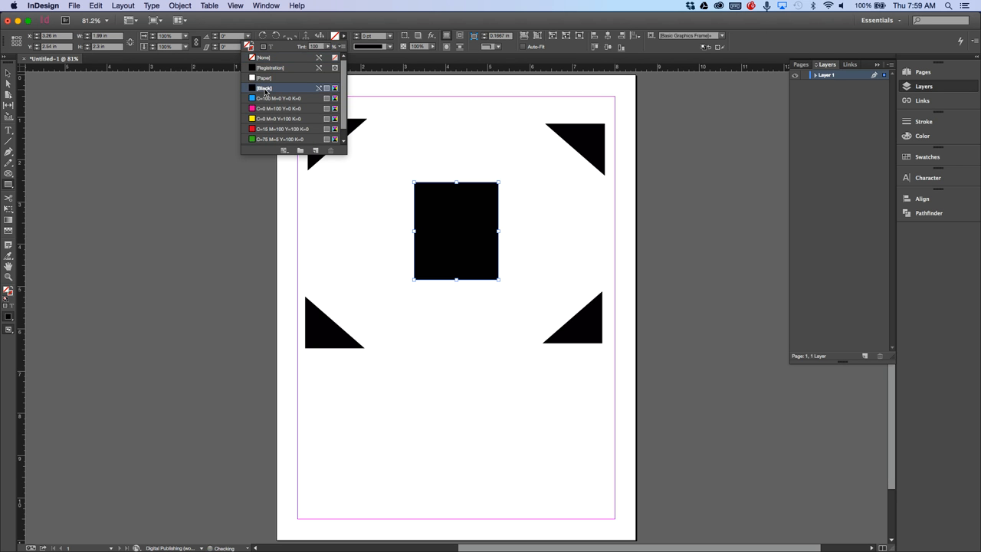
# Shear the black rectangle by 10° along the vertical axis
pyautogui.click(215, 4)
pyautogui.moveTo(273, 17)
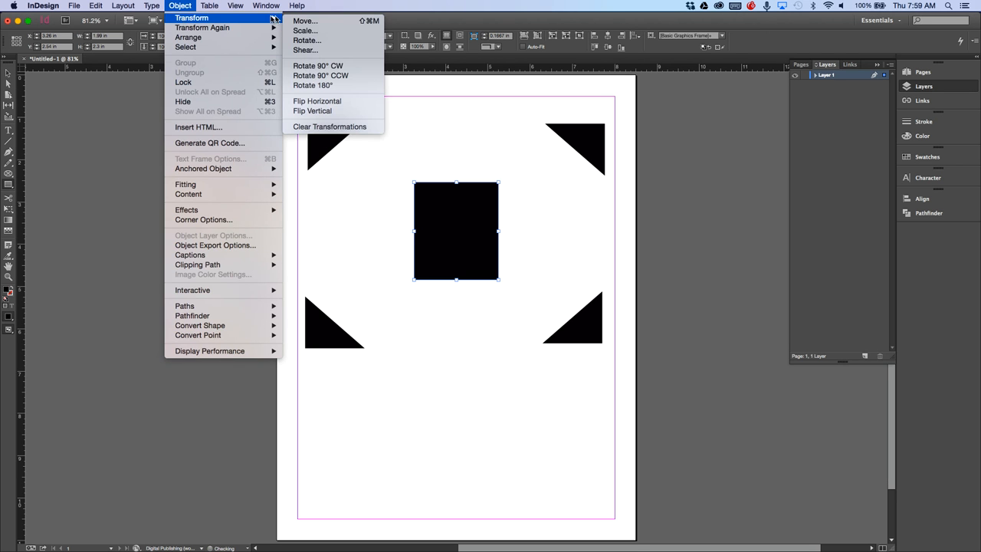
pyautogui.click(313, 50)
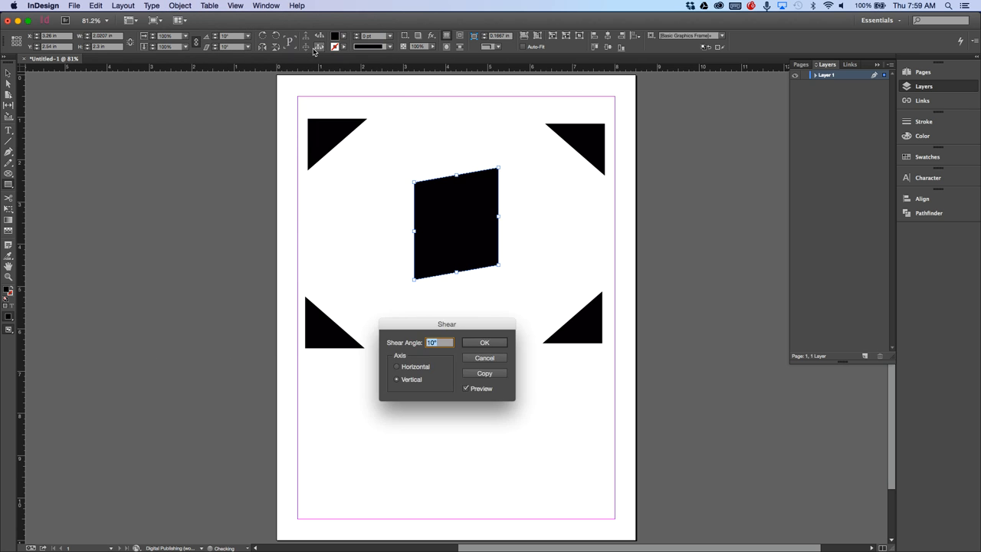
pyautogui.press('Return')
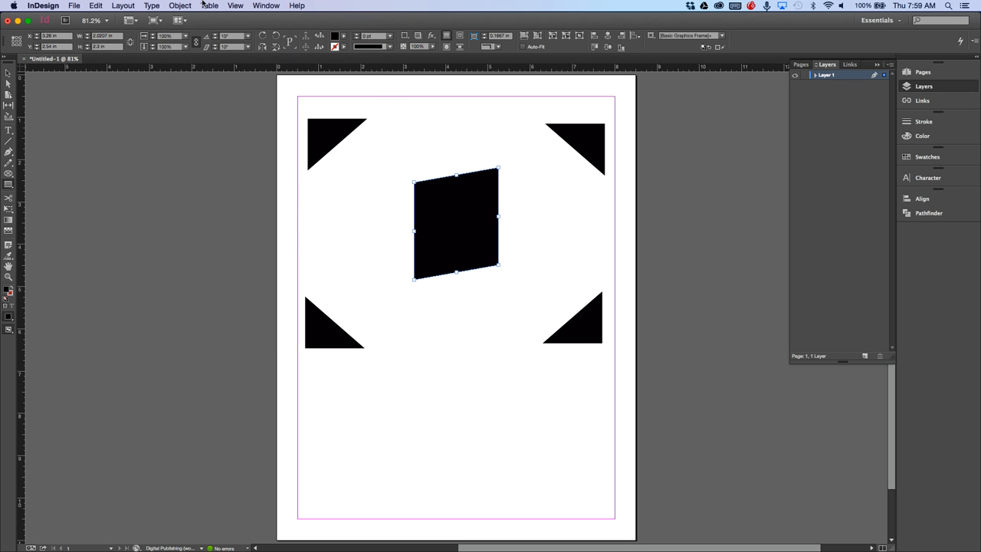
# Clear the transformations on the sheared rectangle and deselect it
pyautogui.click(184, 4)
pyautogui.moveTo(180, 18)
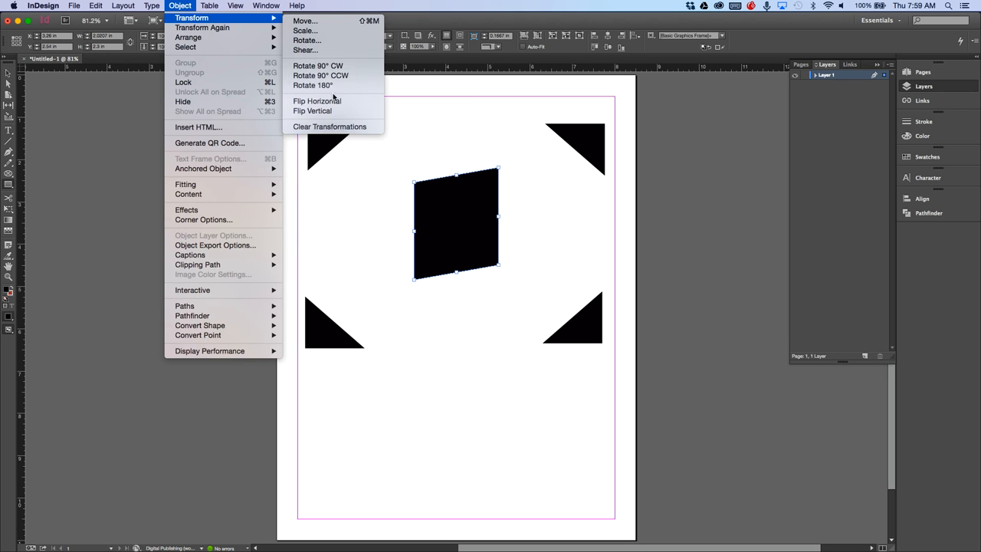
pyautogui.click(330, 127)
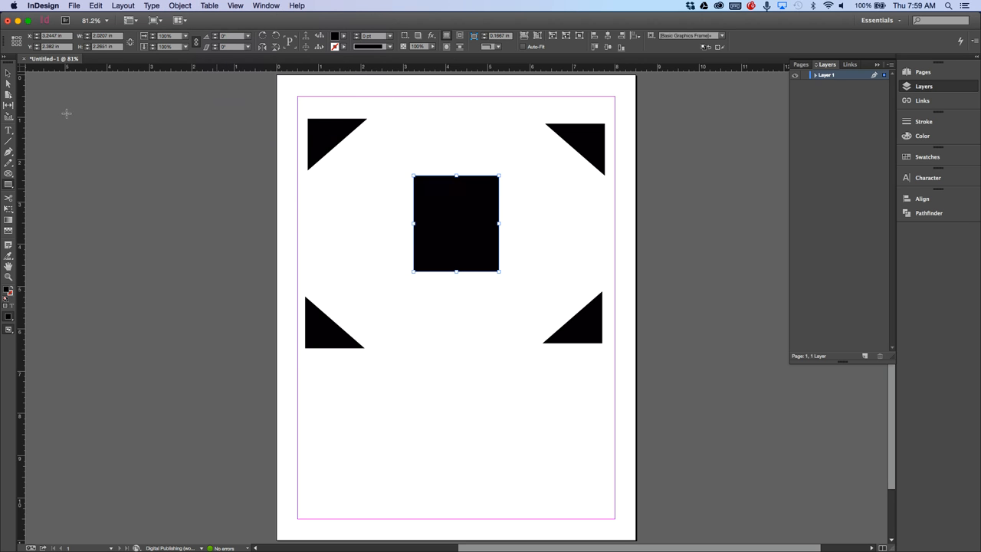
pyautogui.click(7, 73)
pyautogui.click(141, 158)
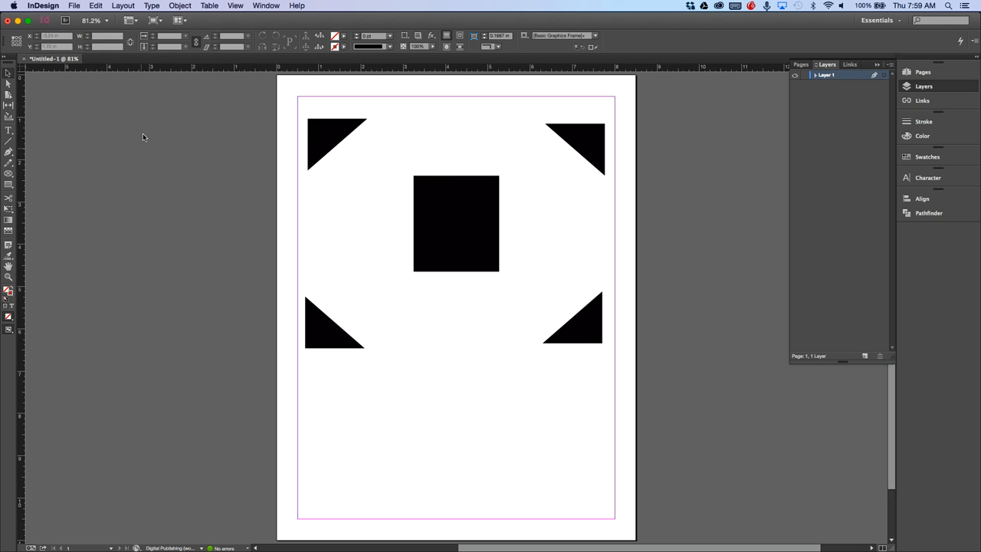
# Select the black rectangle and rotate it by 5° with the Rotate transform
pyautogui.click(184, 5)
pyautogui.moveTo(185, 20)
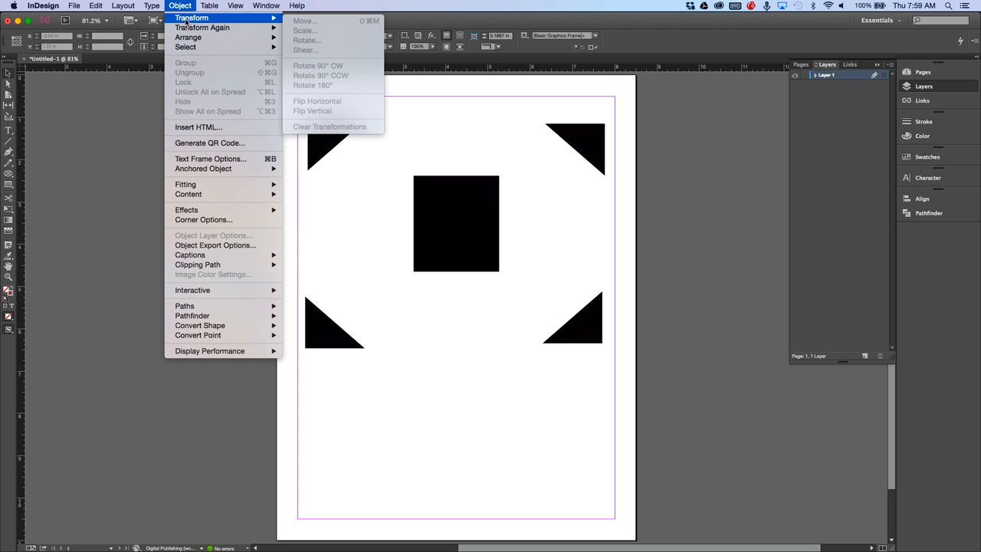
pyautogui.click(473, 232)
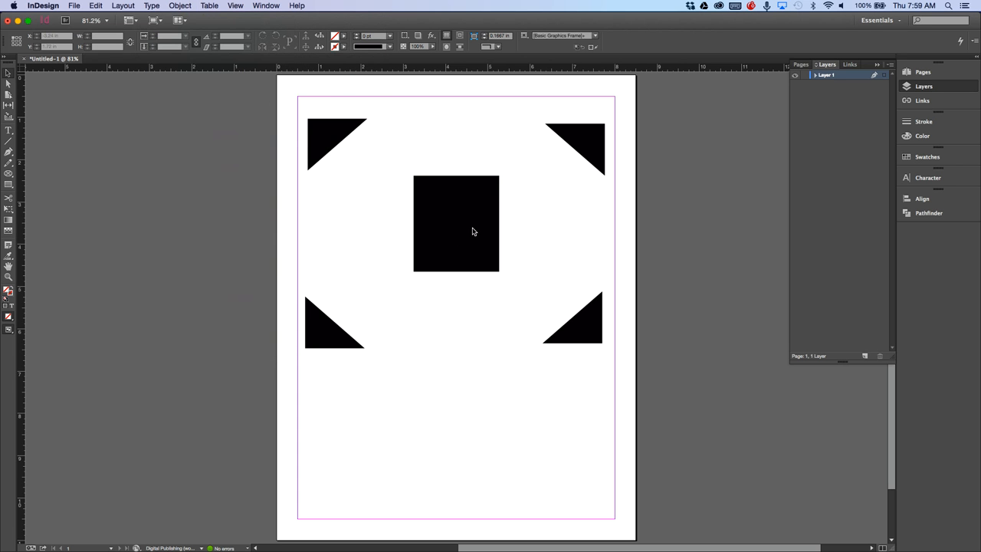
pyautogui.click(473, 232)
pyautogui.click(161, 5)
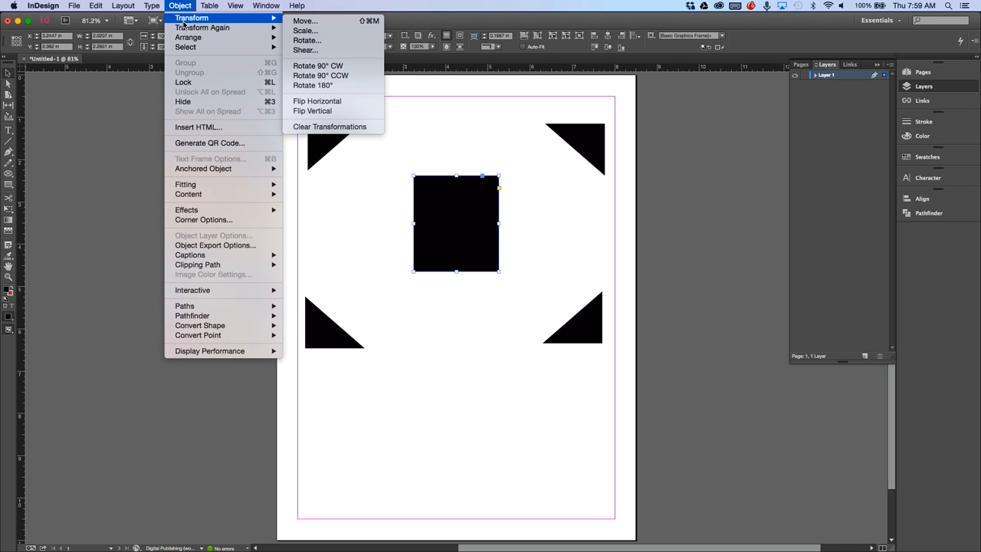
pyautogui.click(301, 39)
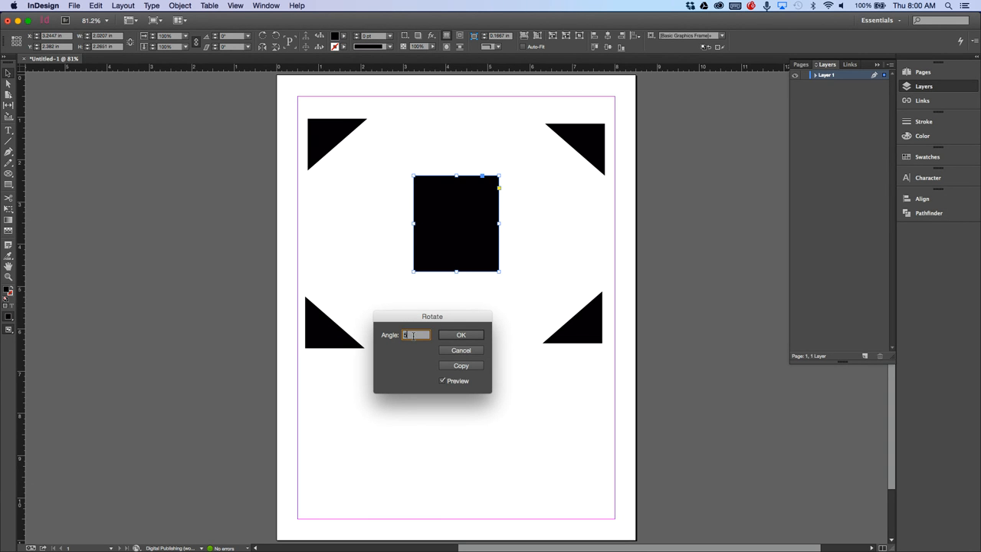
pyautogui.press('Return')
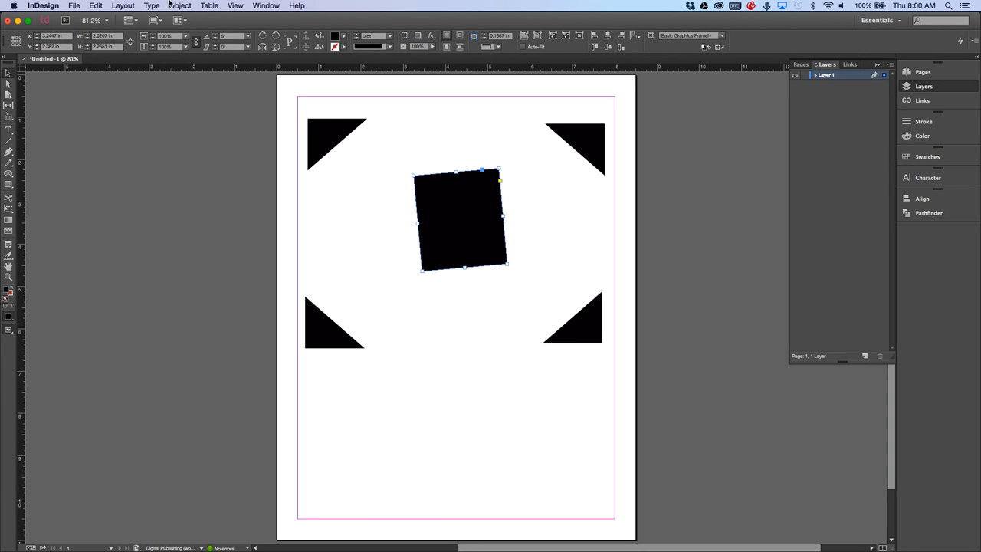
# Repeat the rotation on the rectangle with Transform Again and undo the repeat
pyautogui.click(181, 5)
pyautogui.moveTo(188, 28)
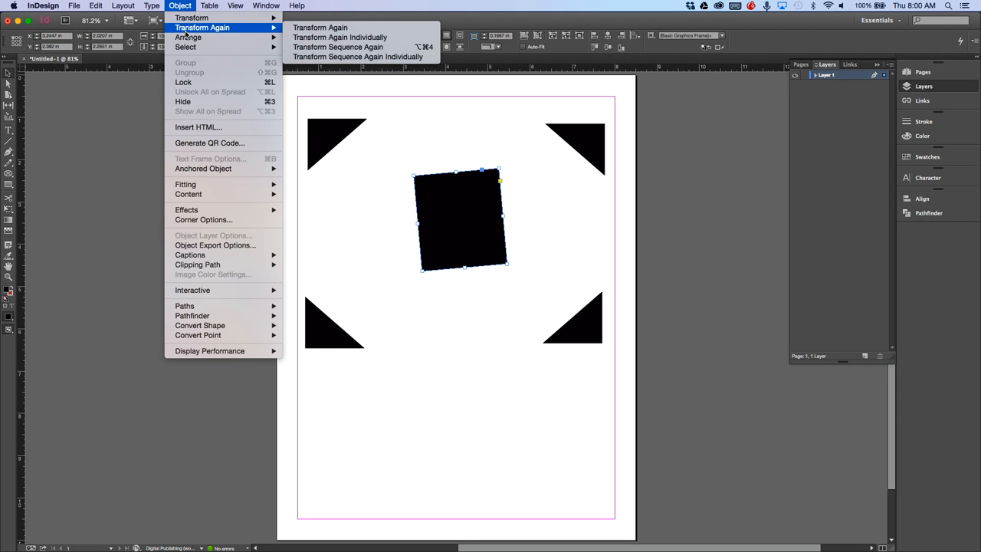
pyautogui.click(312, 29)
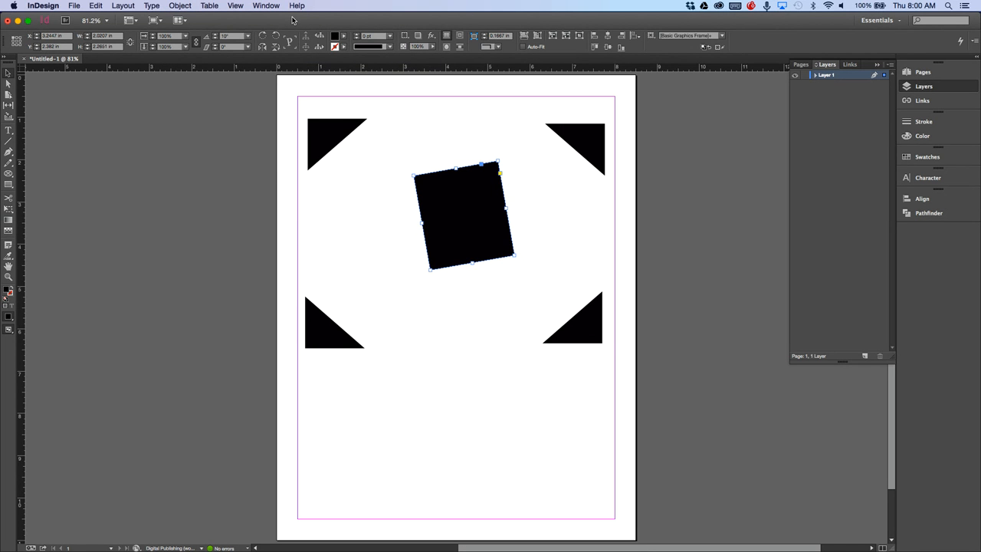
pyautogui.press('super+z')
# Try Transform Again Individually on the rotated rectangle
pyautogui.click(200, 5)
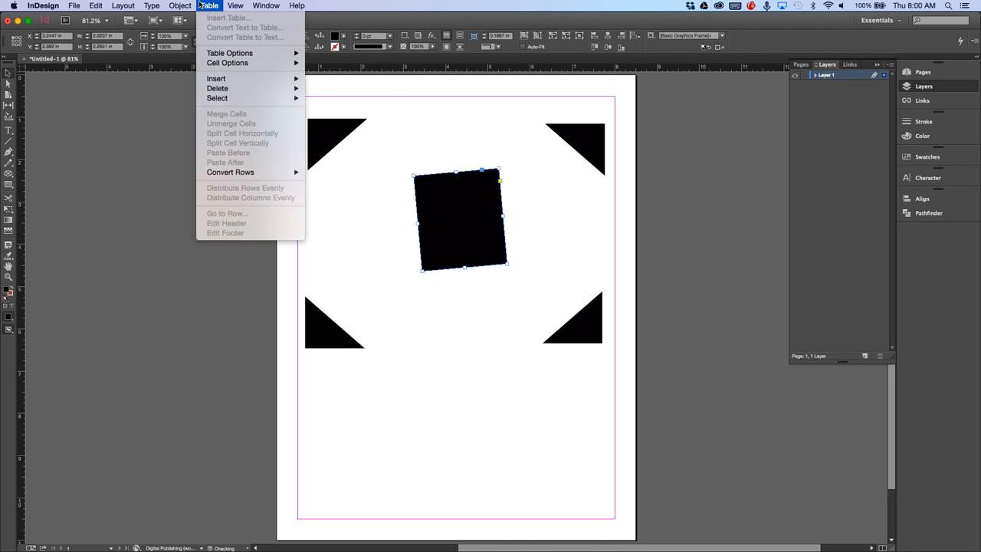
pyautogui.moveTo(181, 6)
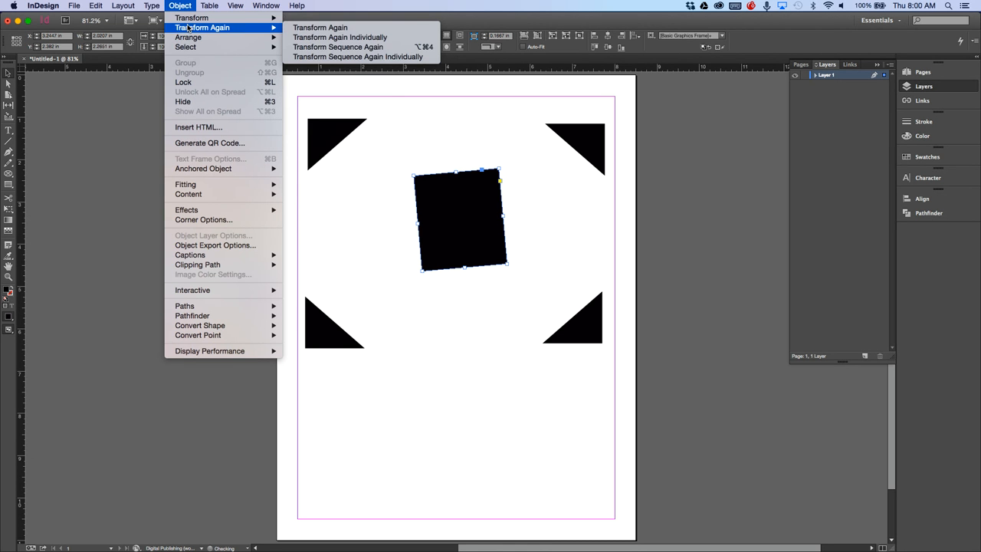
pyautogui.click(331, 41)
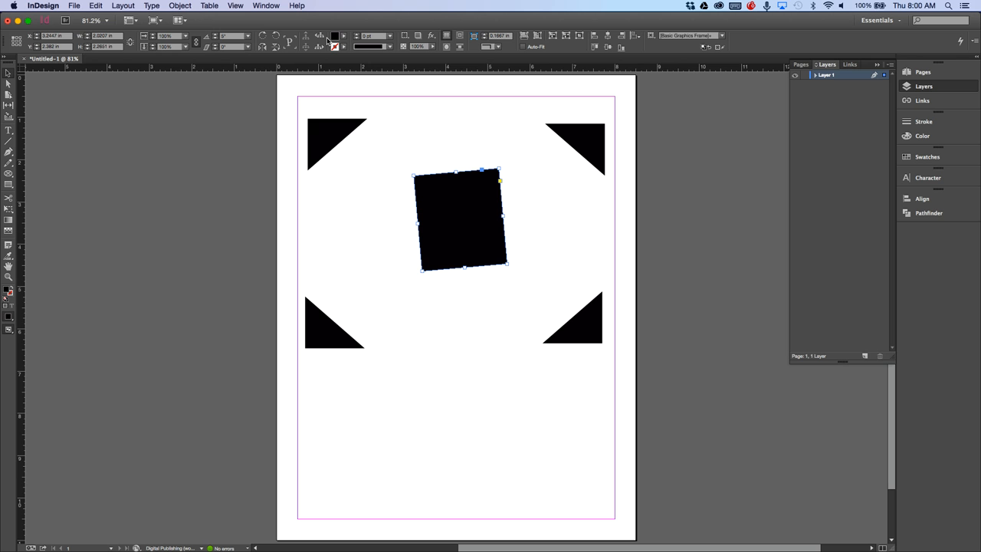
# Apply Transform Sequence Again to the rectangle twice, rotating it a further 5° each time
pyautogui.click(209, 5)
pyautogui.moveTo(198, 23)
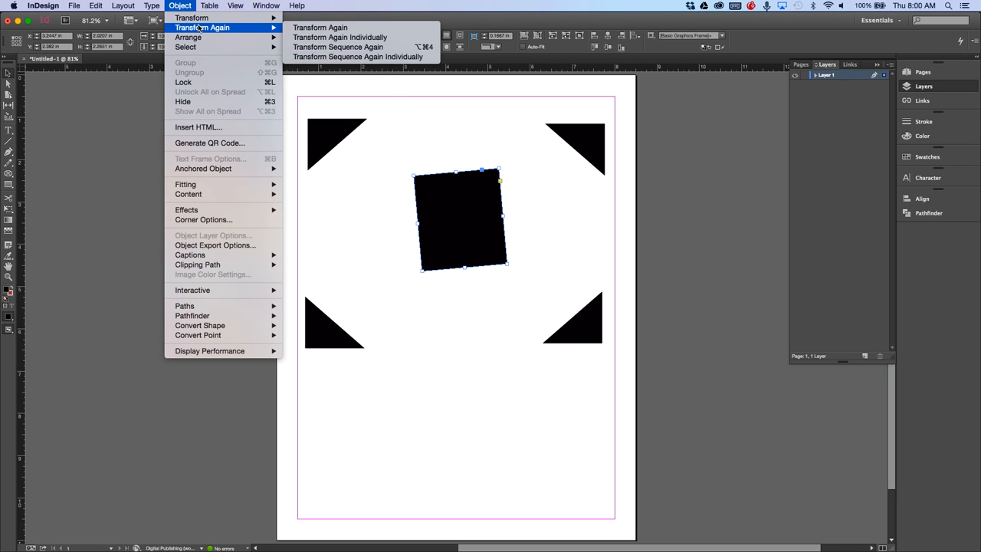
pyautogui.moveTo(256, 29)
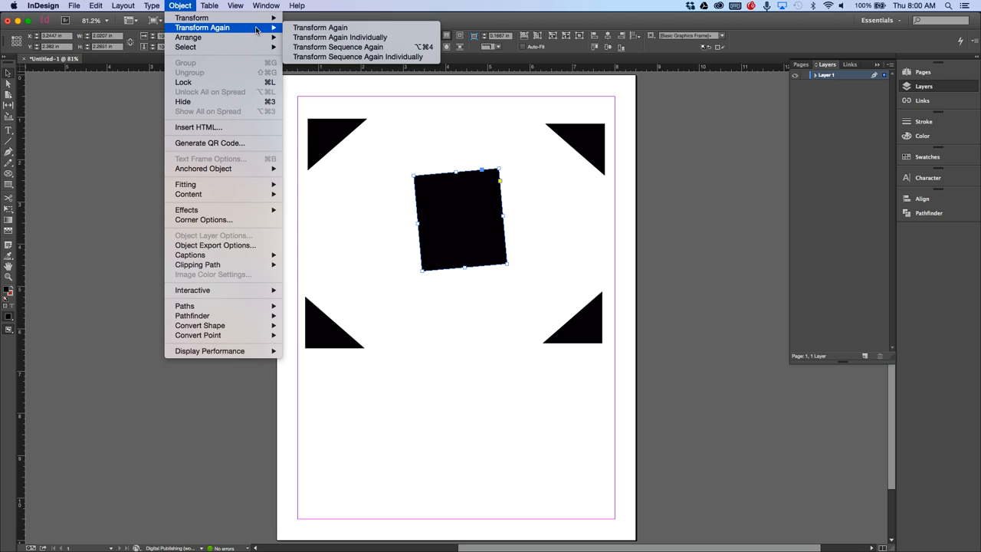
pyautogui.click(334, 51)
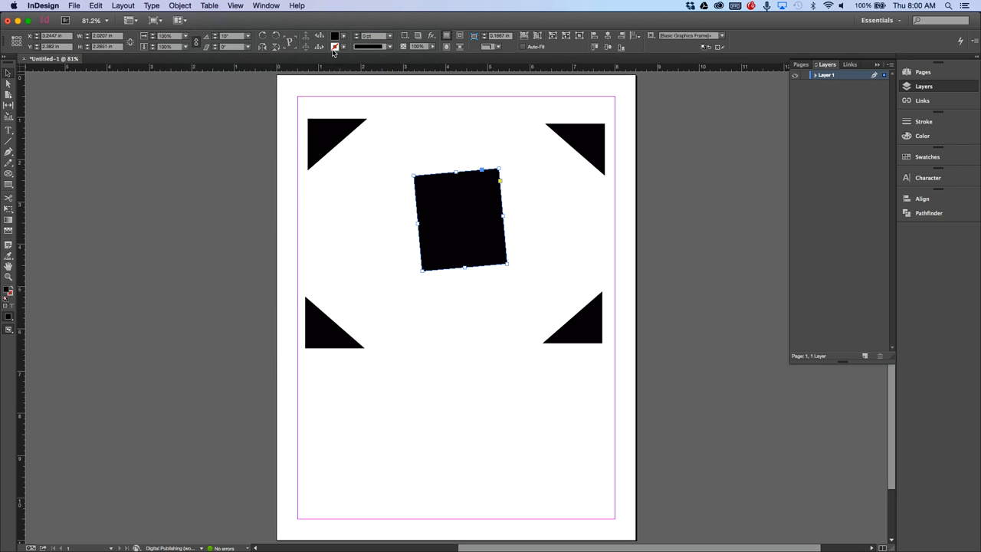
pyautogui.click(204, 5)
pyautogui.moveTo(180, 5)
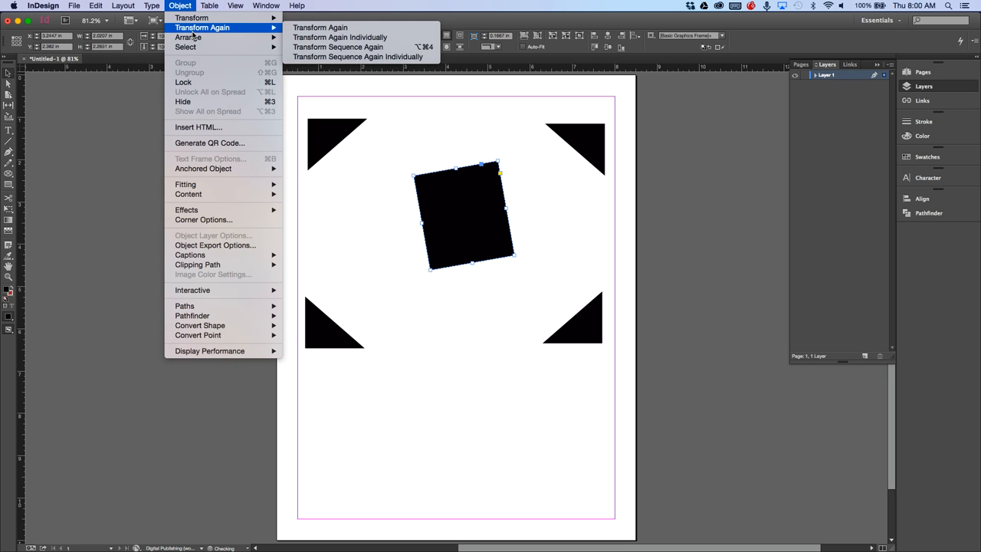
pyautogui.moveTo(226, 28)
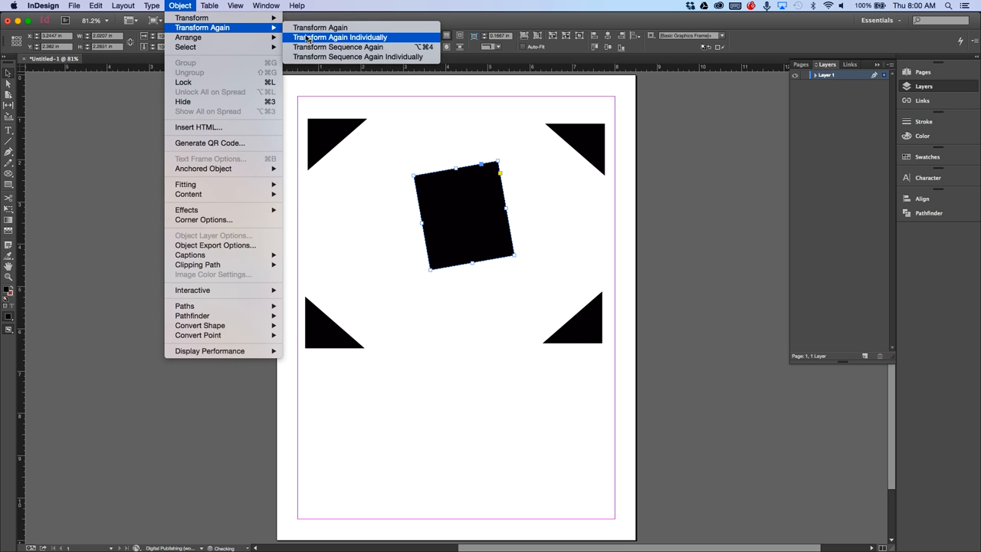
pyautogui.click(316, 47)
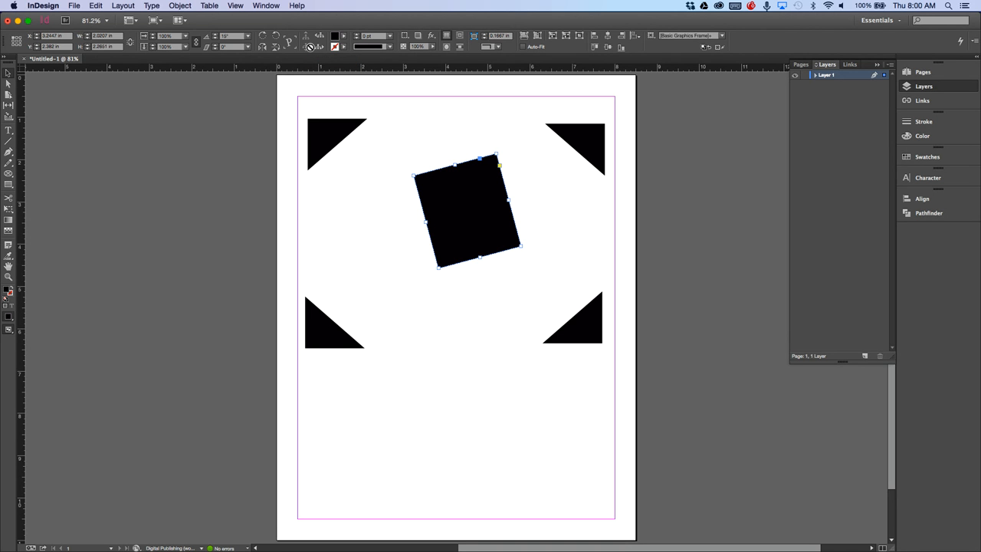
# Delete the rotated black rectangle from between the triangles
pyautogui.click(181, 6)
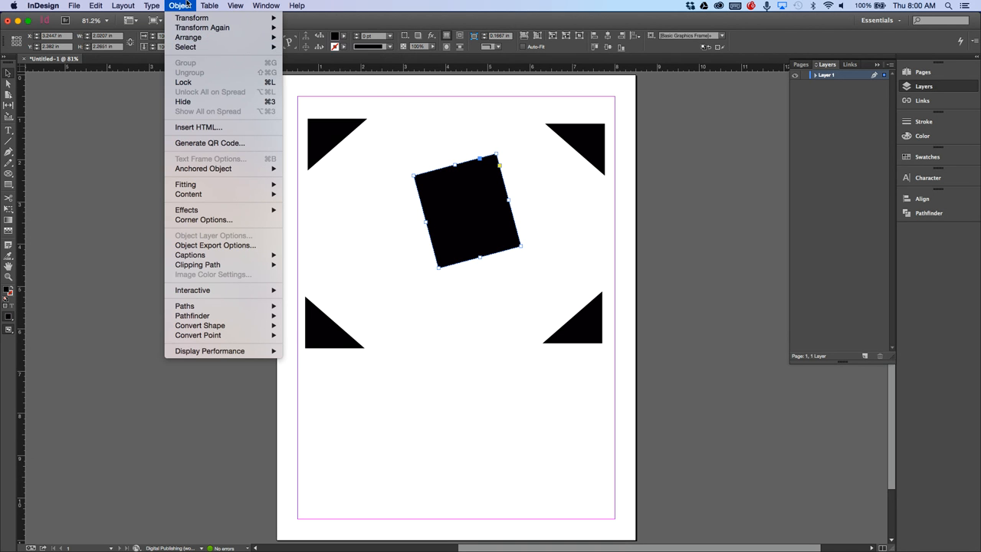
pyautogui.click(186, 5)
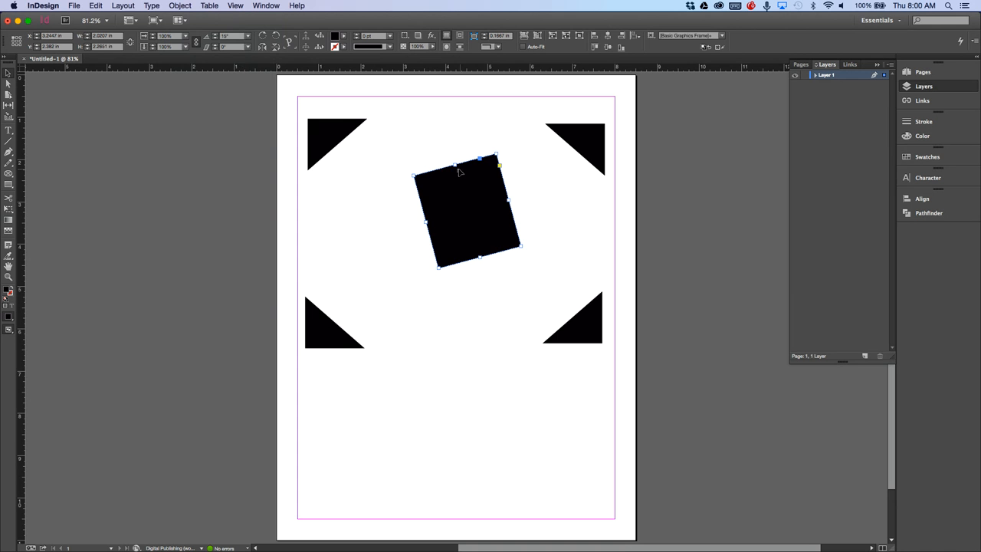
pyautogui.press('Delete')
# Draw a new rectangle about 2.4 by 2.5 in between the four triangles for an object-arranging example
pyautogui.click(179, 7)
pyautogui.moveTo(191, 39)
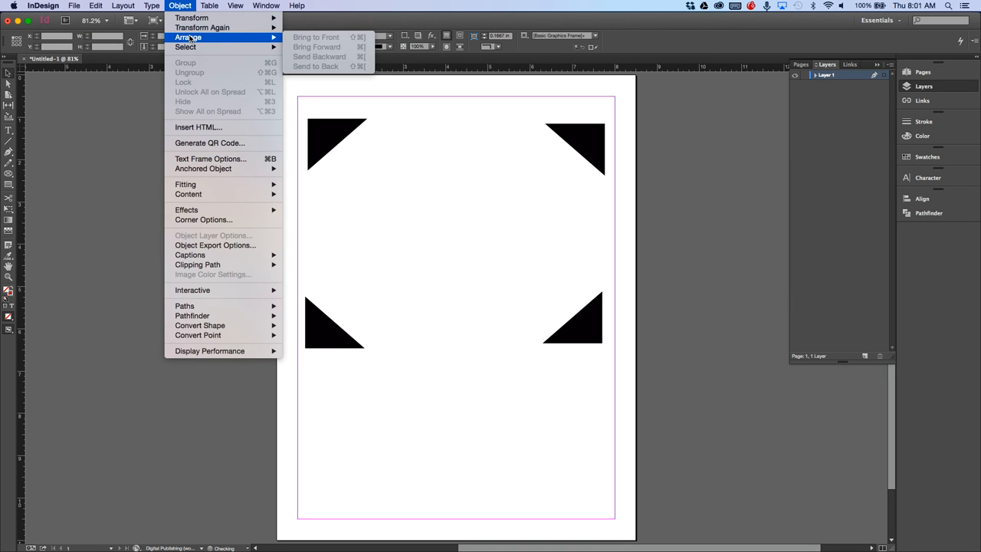
pyautogui.click(184, 5)
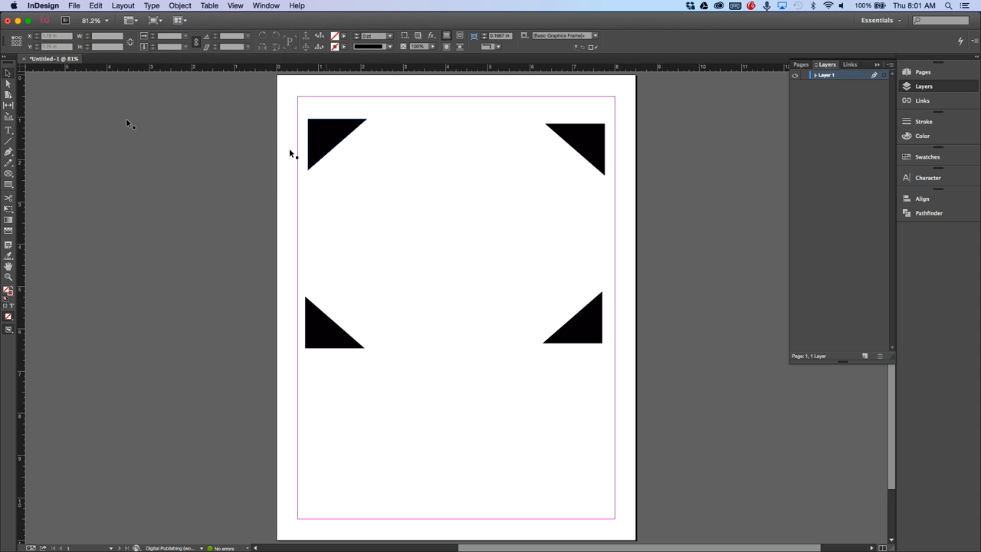
pyautogui.click(9, 184)
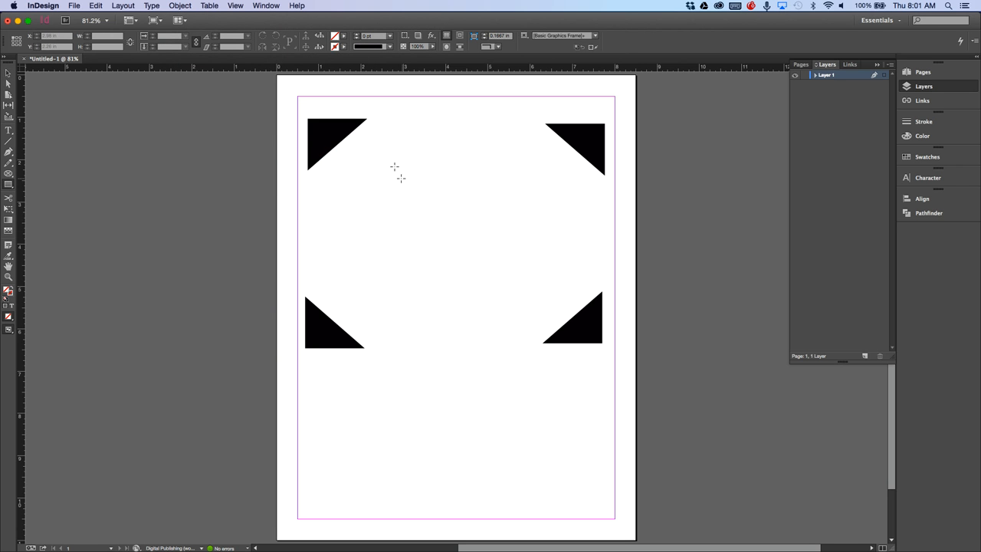
pyautogui.moveTo(427, 219); pyautogui.dragTo(482, 269)
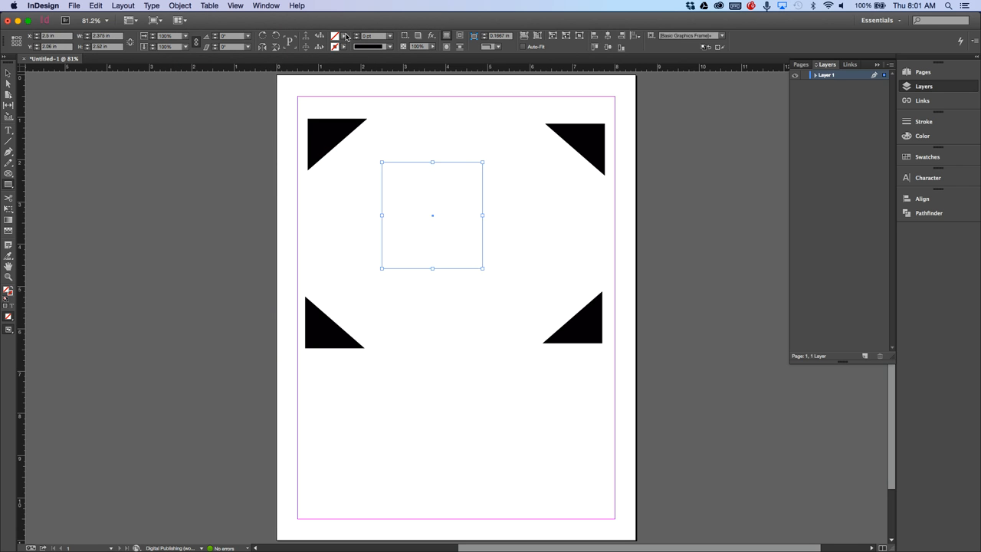
# Fill the new rectangle with the red swatch C=15 M=100 Y=100 K=0 and switch to the Selection tool
pyautogui.click(343, 35)
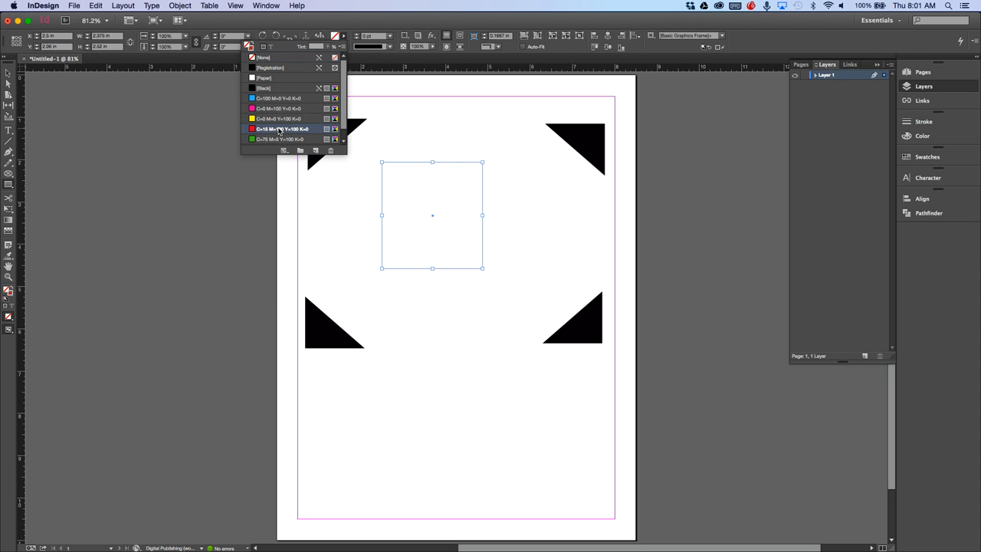
pyautogui.click(266, 129)
pyautogui.click(12, 74)
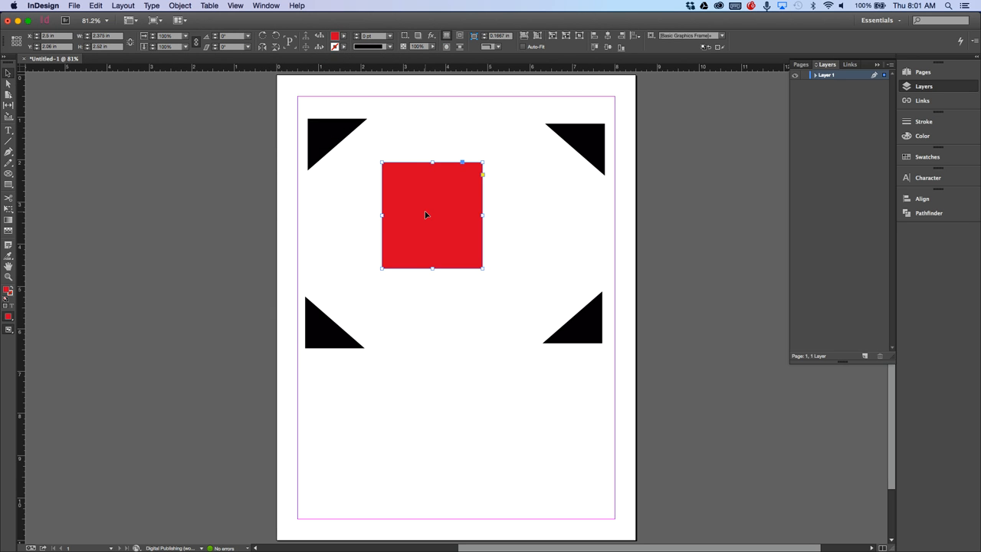
# Duplicate the red square, fill the copy with the C=100 M=0 Y=0 K=0 swatch, and position it overlapping the red one
pyautogui.press('alt+shift+super+d')
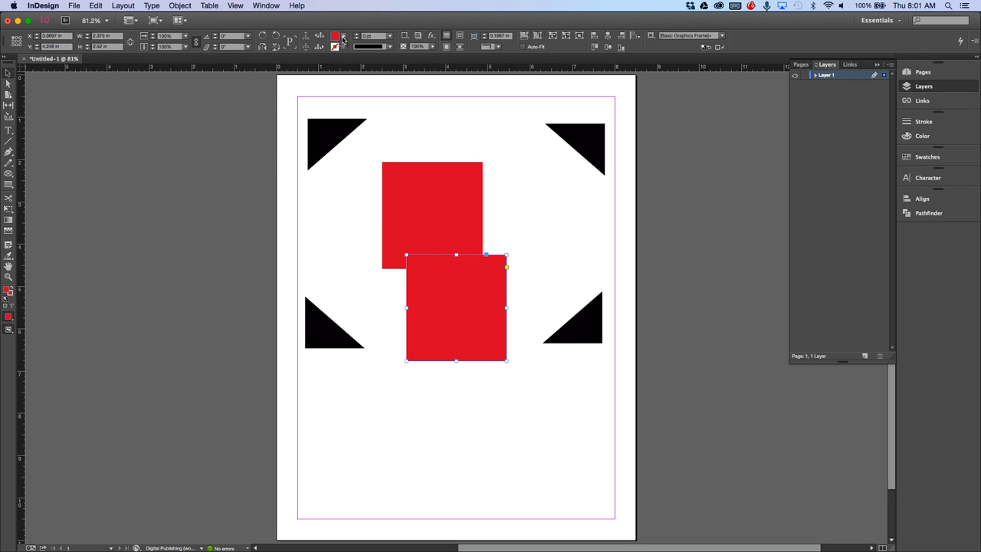
pyautogui.click(343, 37)
pyautogui.click(279, 98)
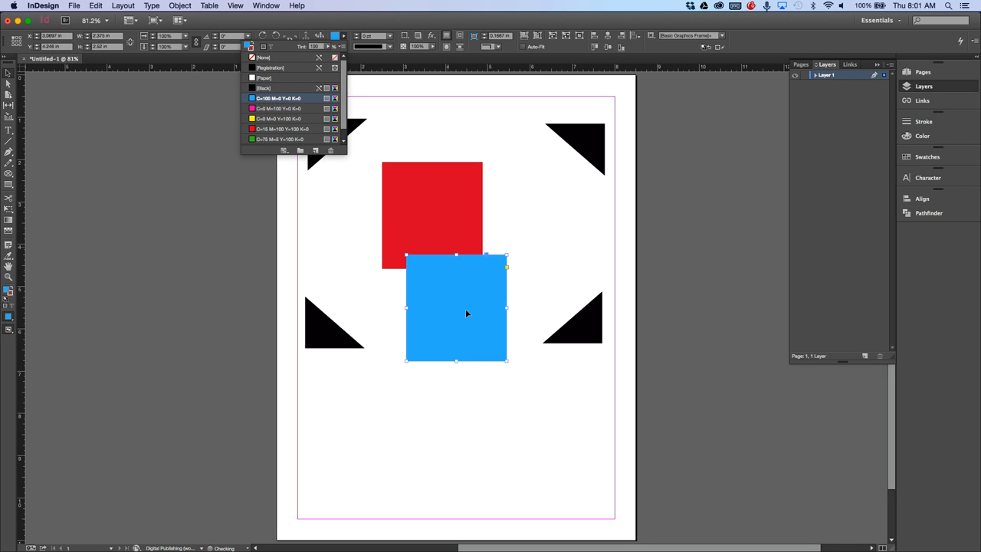
pyautogui.click(476, 262)
pyautogui.moveTo(471, 357); pyautogui.dragTo(468, 301)
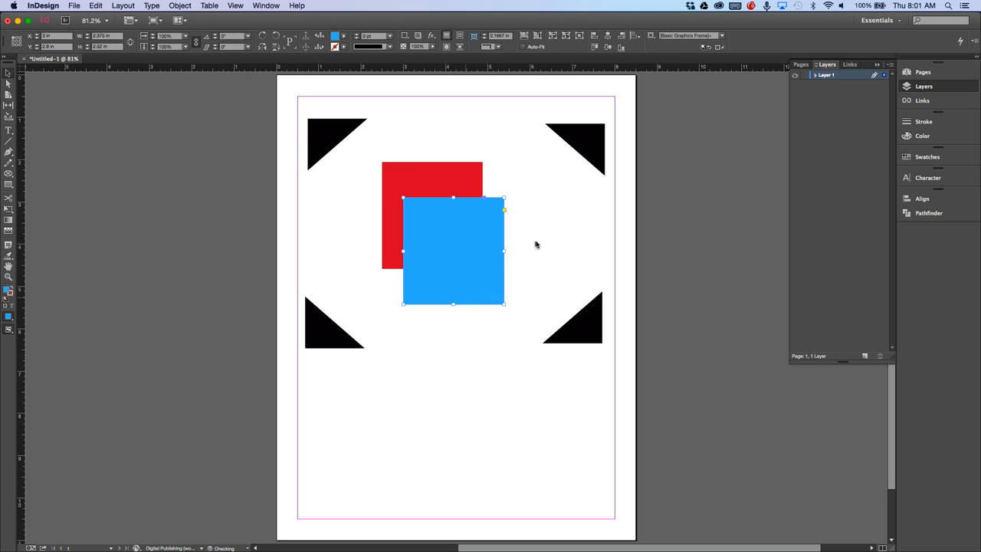
pyautogui.click(178, 5)
pyautogui.moveTo(193, 37)
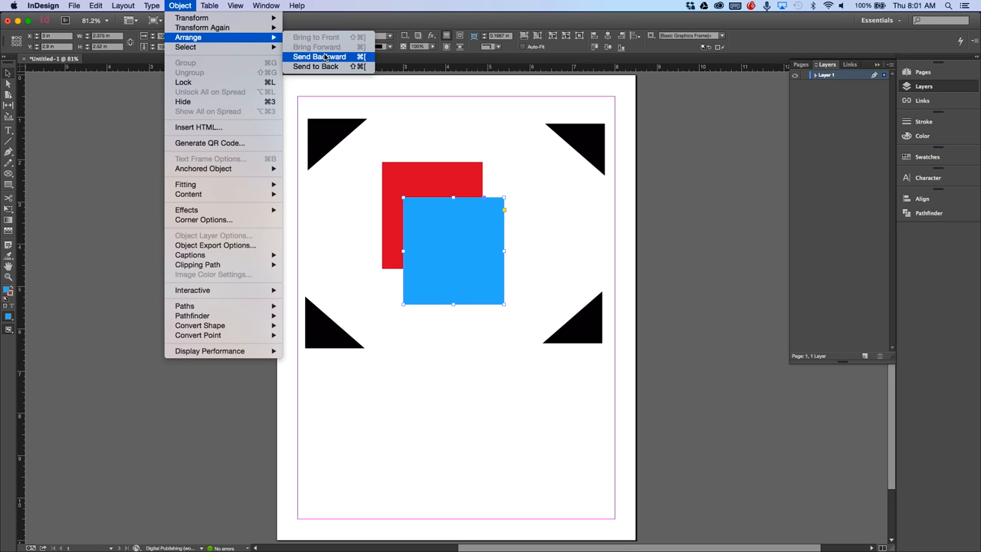
pyautogui.click(497, 154)
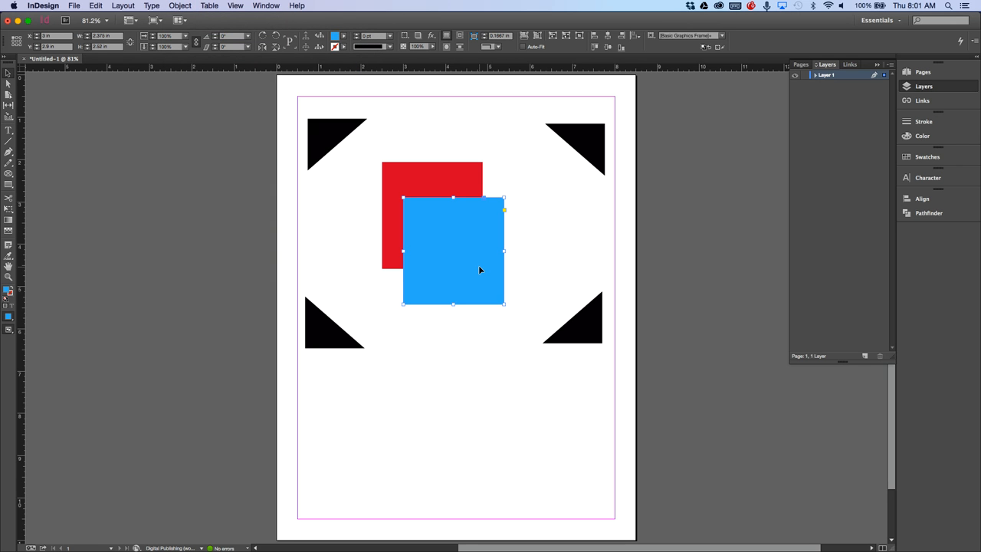
# Duplicate the blue square, fill the copy with [Black], and position it overlapping the right part of the red and blue squares
pyautogui.moveTo(454, 250); pyautogui.dragTo(471, 284)
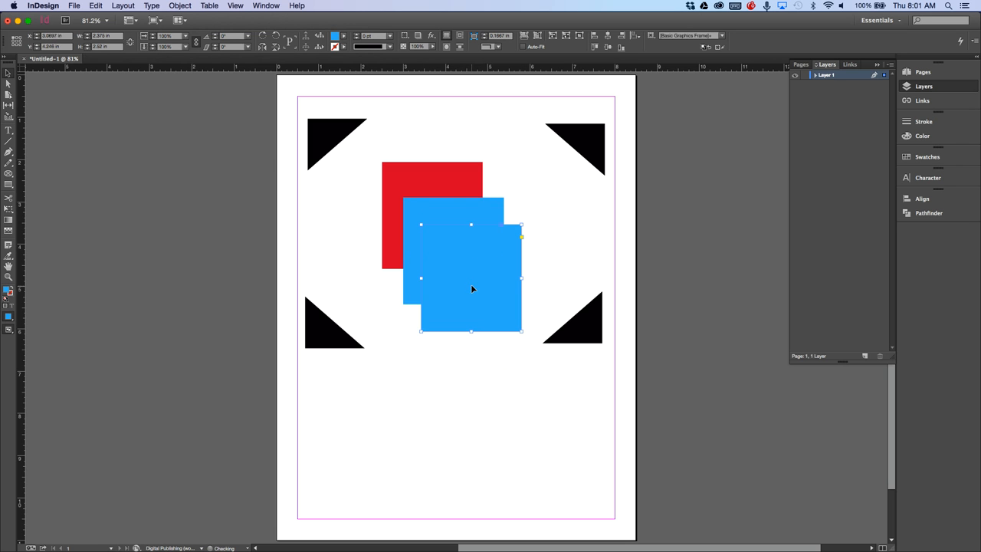
pyautogui.click(345, 36)
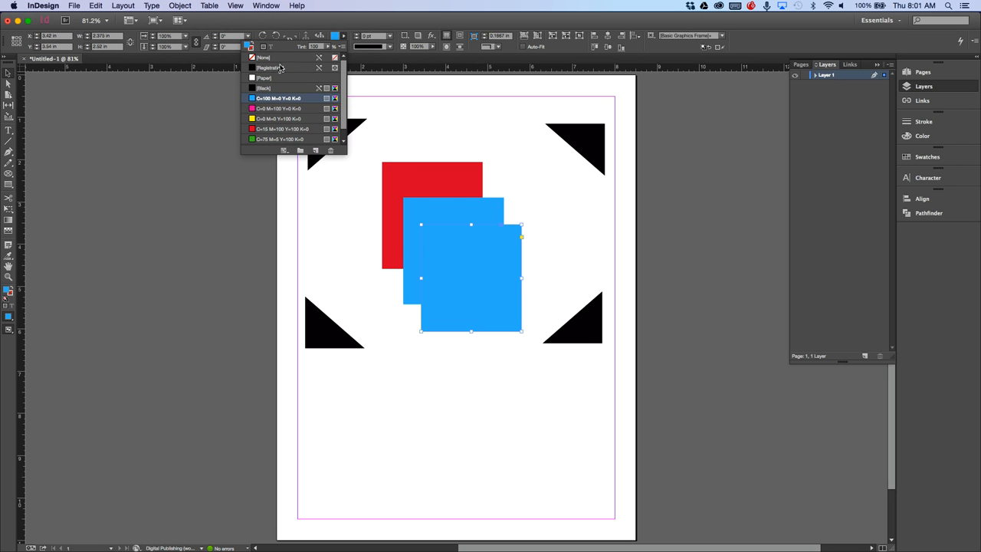
pyautogui.click(262, 88)
pyautogui.click(180, 157)
pyautogui.click(181, 157)
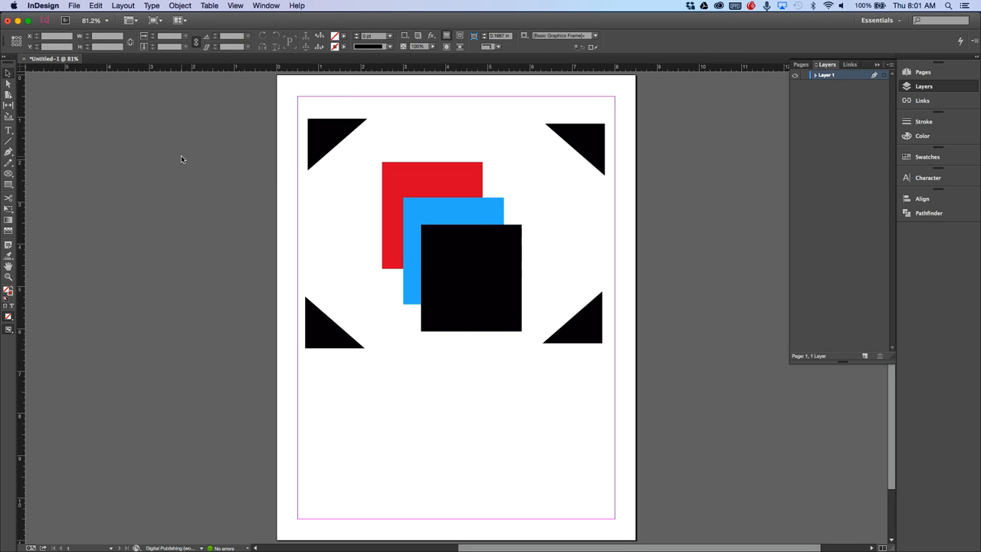
pyautogui.click(477, 265)
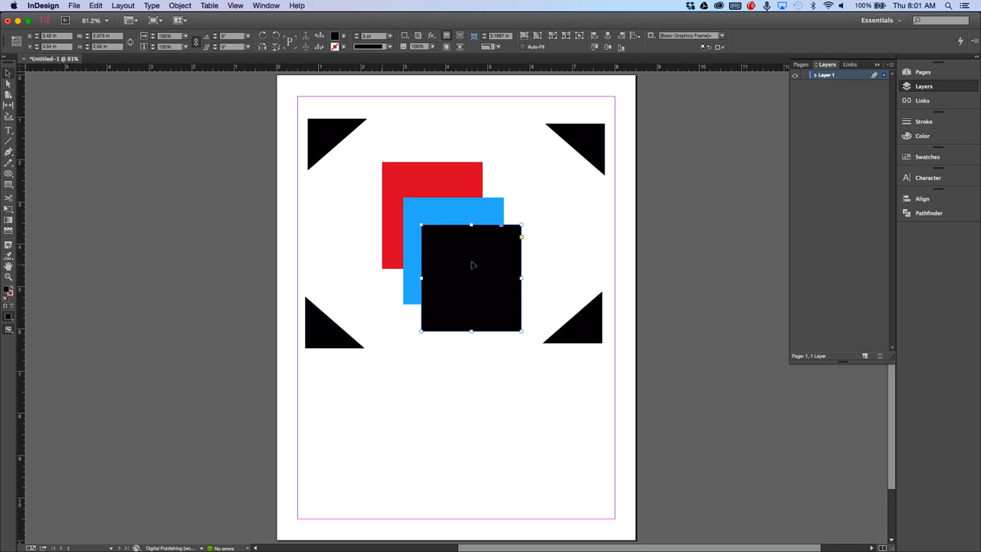
pyautogui.moveTo(476, 268); pyautogui.dragTo(492, 219)
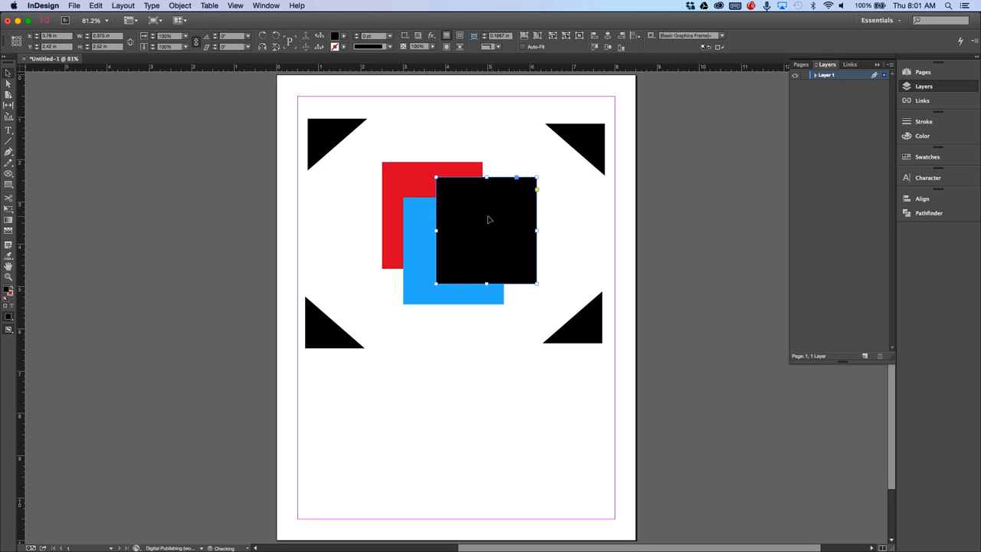
# Try Send Backward on the black square, then undo it
pyautogui.click(171, 3)
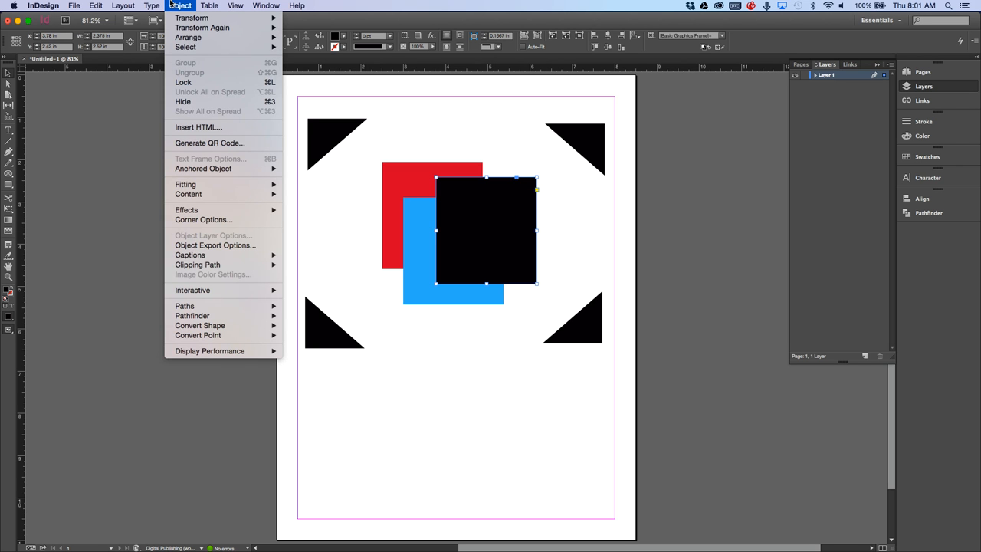
pyautogui.moveTo(192, 37)
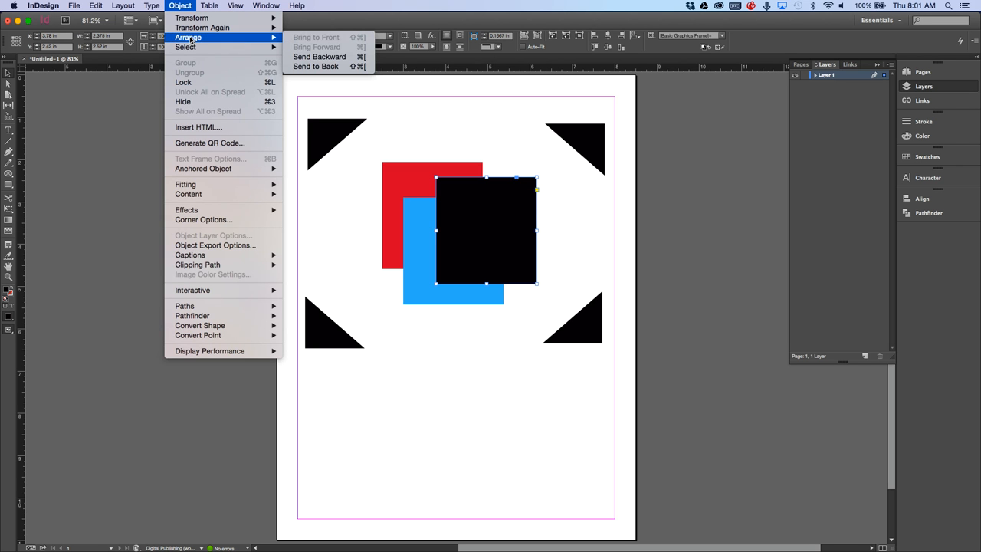
pyautogui.click(319, 57)
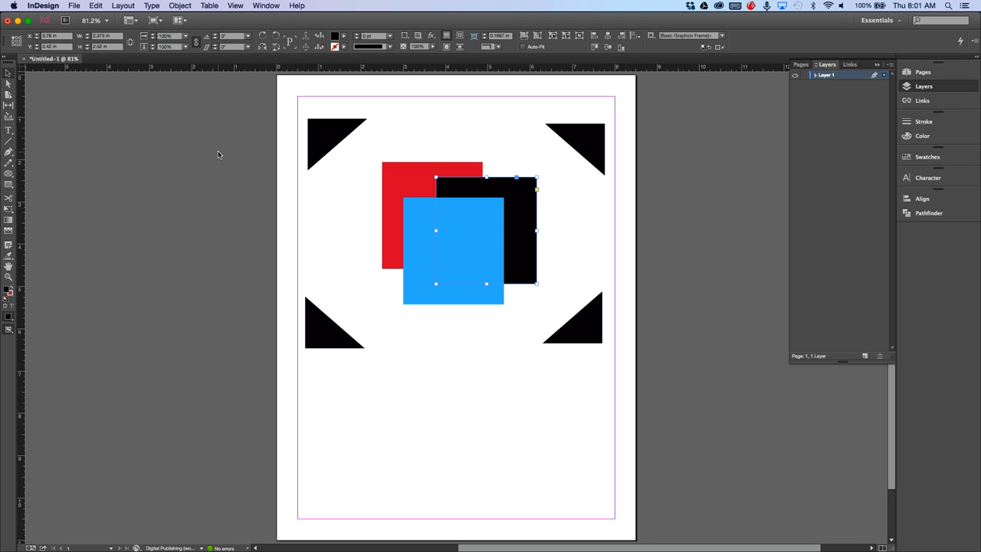
pyautogui.press('super+z')
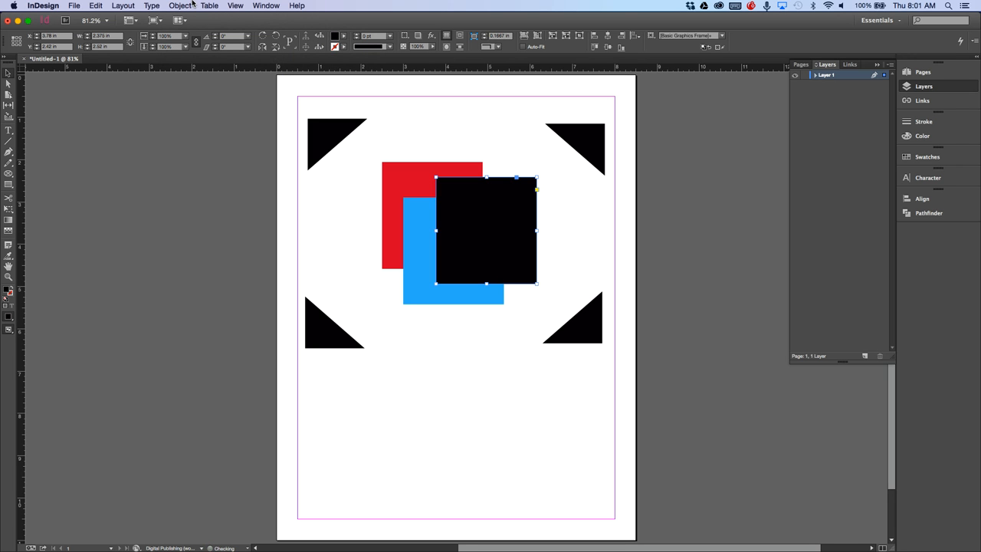
# Send the black square to the back of the stacking order
pyautogui.click(192, 5)
pyautogui.moveTo(192, 37)
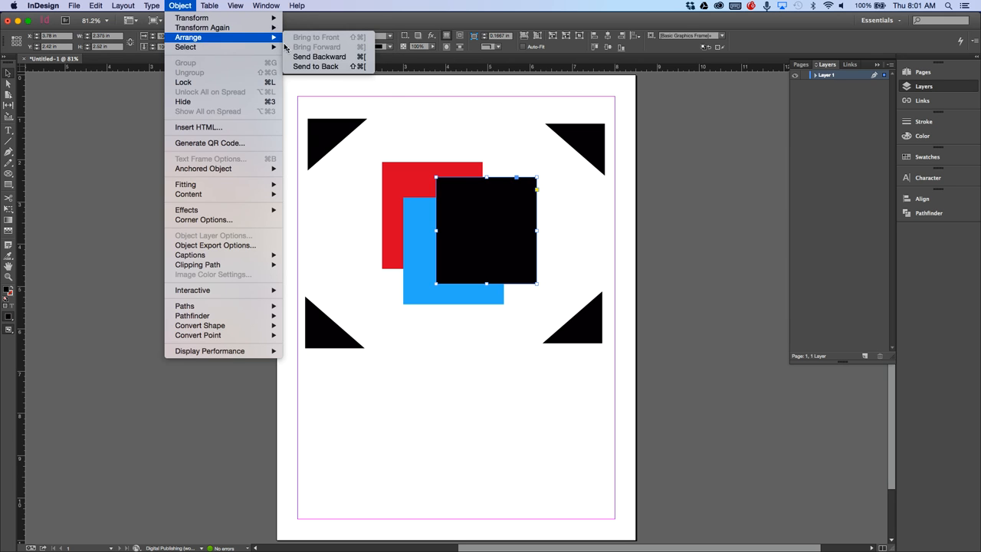
pyautogui.click(300, 67)
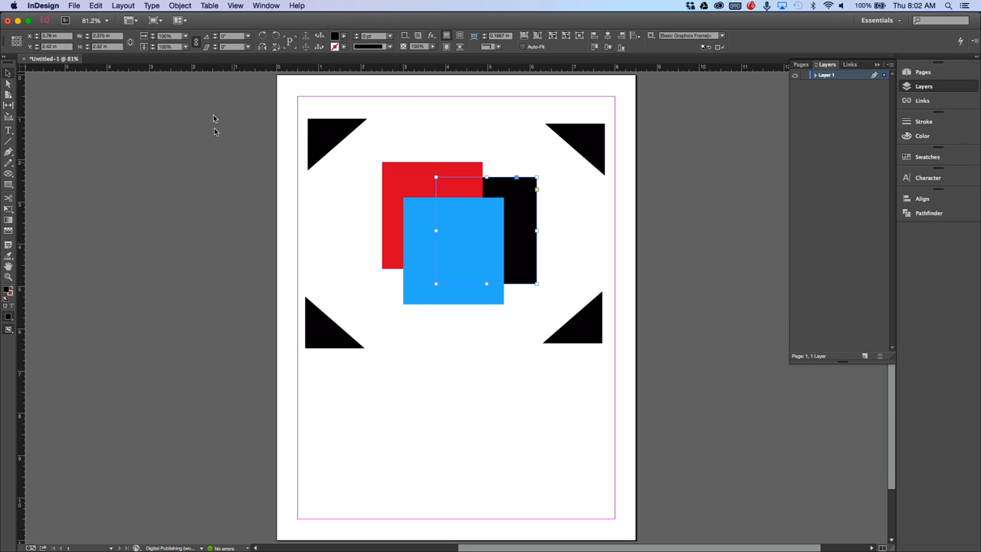
# Bring the black square forward one level in the stacking order
pyautogui.click(176, 4)
pyautogui.moveTo(191, 37)
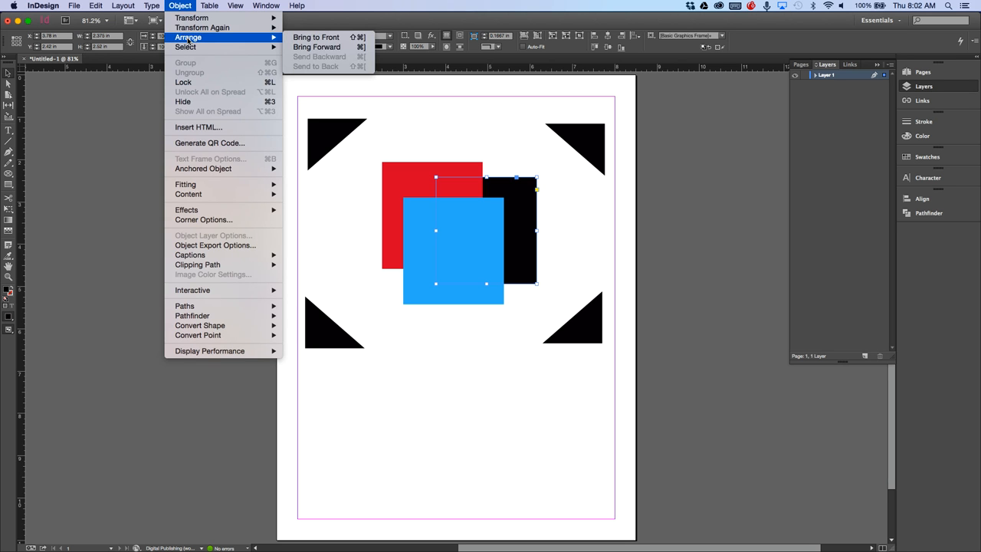
pyautogui.click(299, 48)
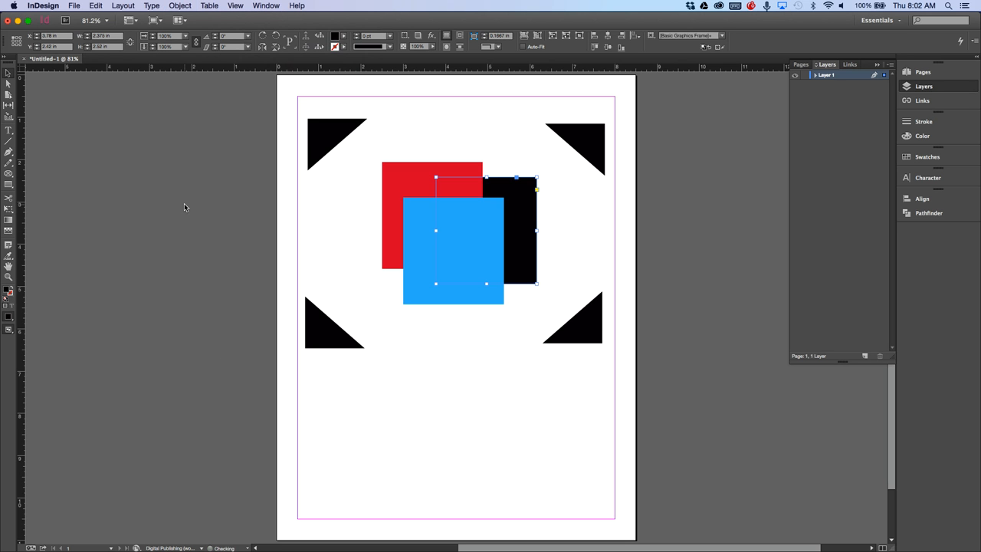
pyautogui.click(180, 5)
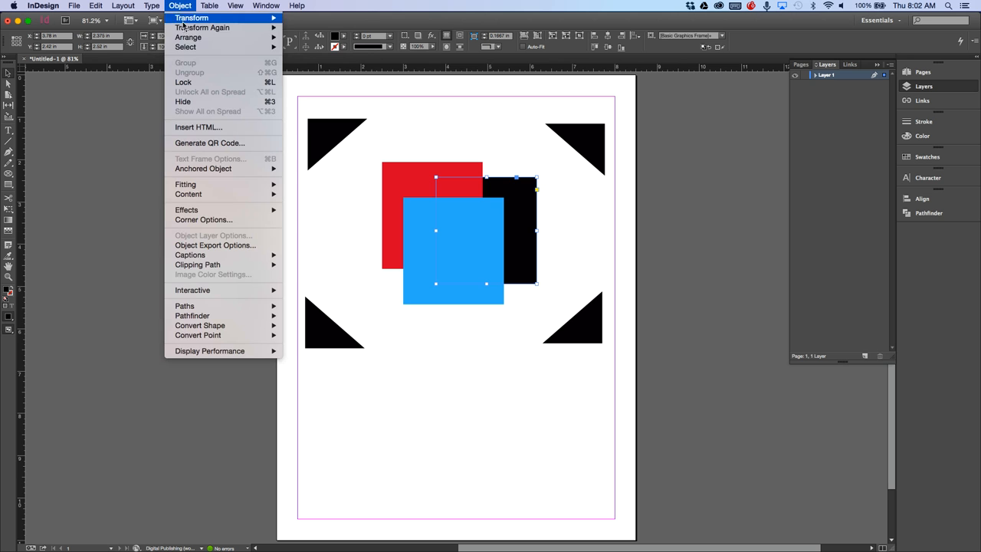
pyautogui.moveTo(184, 30)
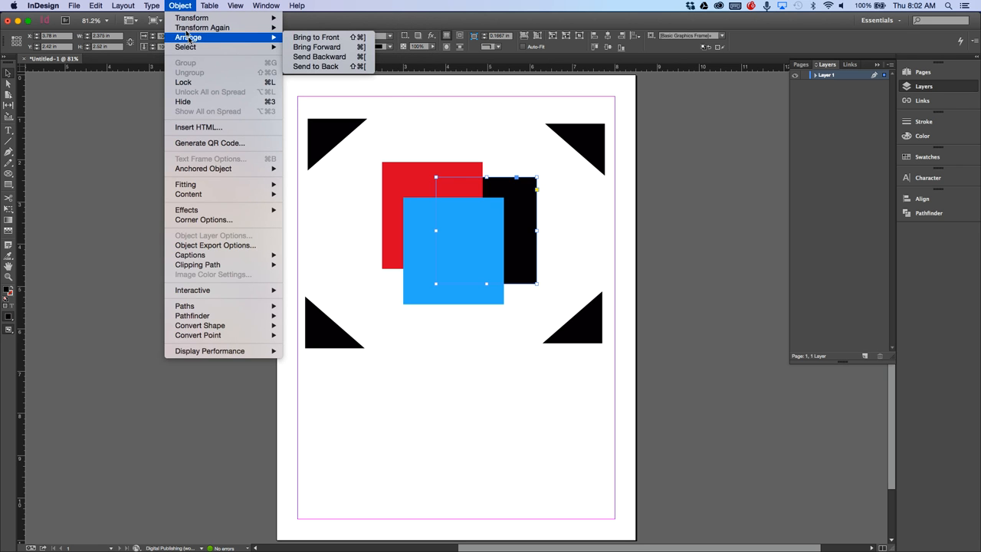
pyautogui.click(138, 170)
# Delete the four black corner triangles around the overlapping squares
pyautogui.moveTo(273, 91); pyautogui.dragTo(352, 358)
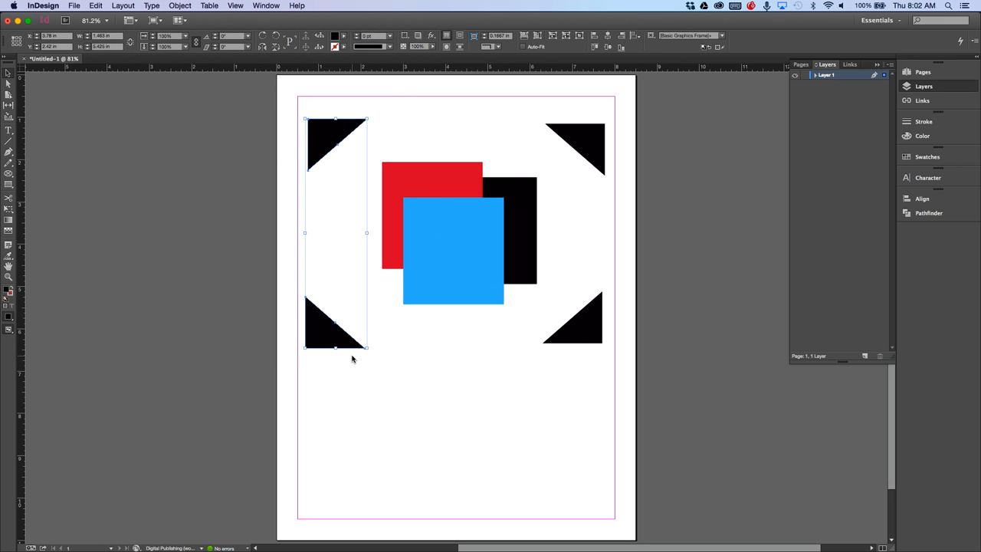
pyautogui.press('Delete')
pyautogui.moveTo(636, 90); pyautogui.dragTo(586, 349)
pyautogui.press('Delete')
# Bring the black square forward so it sits between the red and blue squares
pyautogui.click(530, 226)
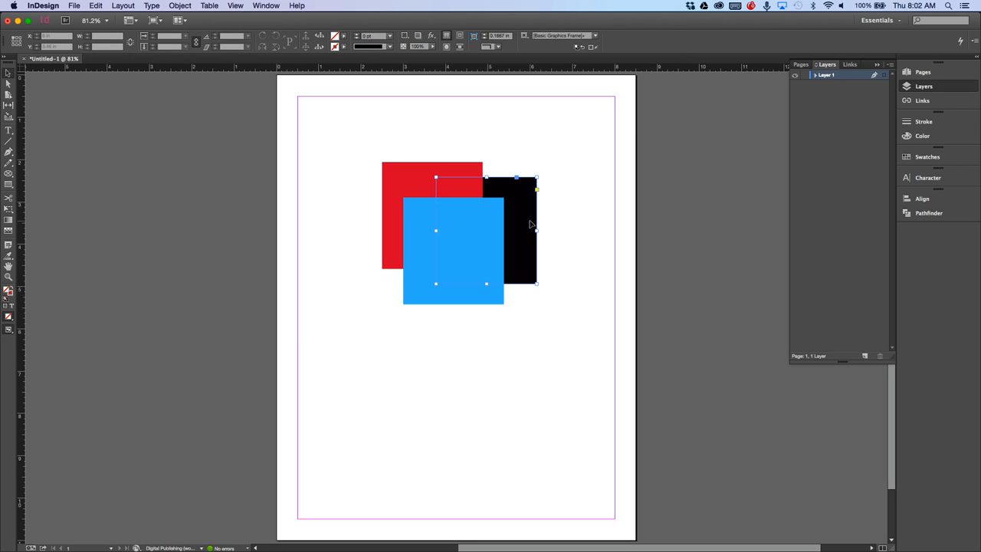
pyautogui.click(190, 5)
pyautogui.moveTo(202, 38)
pyautogui.click(299, 47)
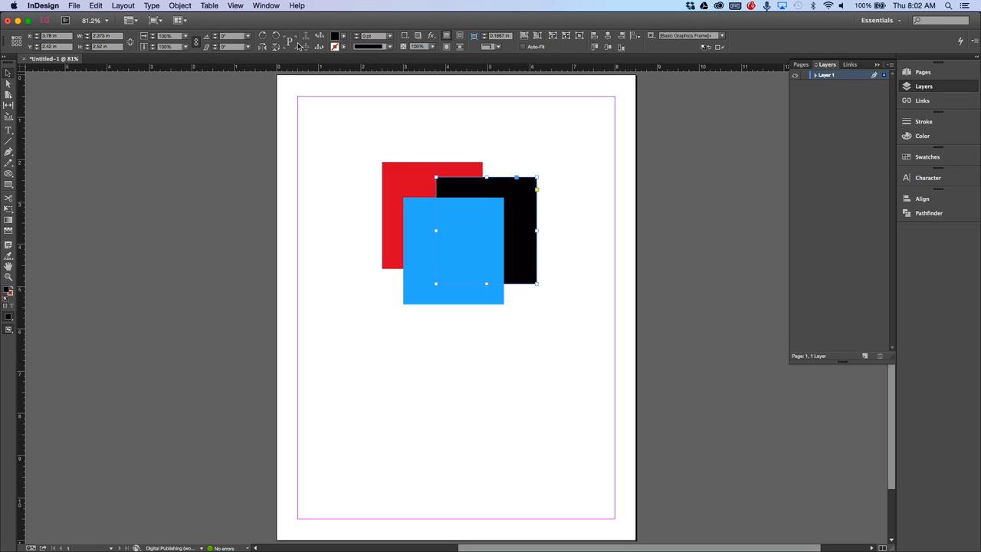
# Send the black square backward one level, behind the red square
pyautogui.click(179, 6)
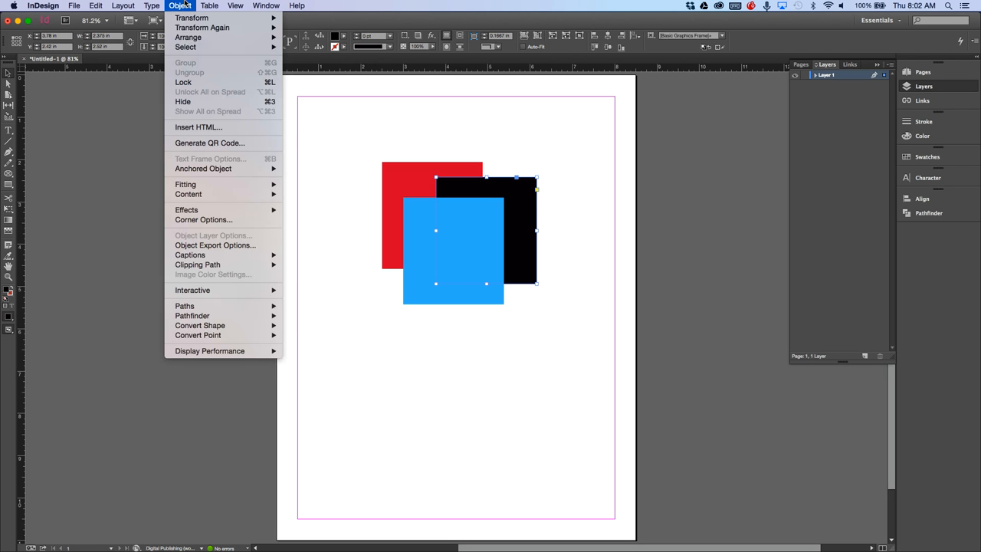
pyautogui.click(177, 4)
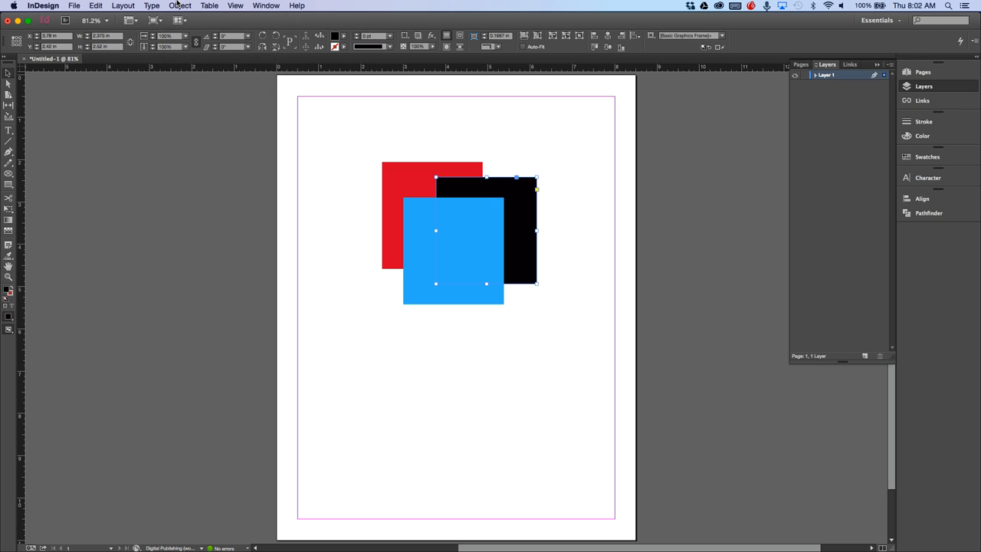
pyautogui.press('super+bracketleft')
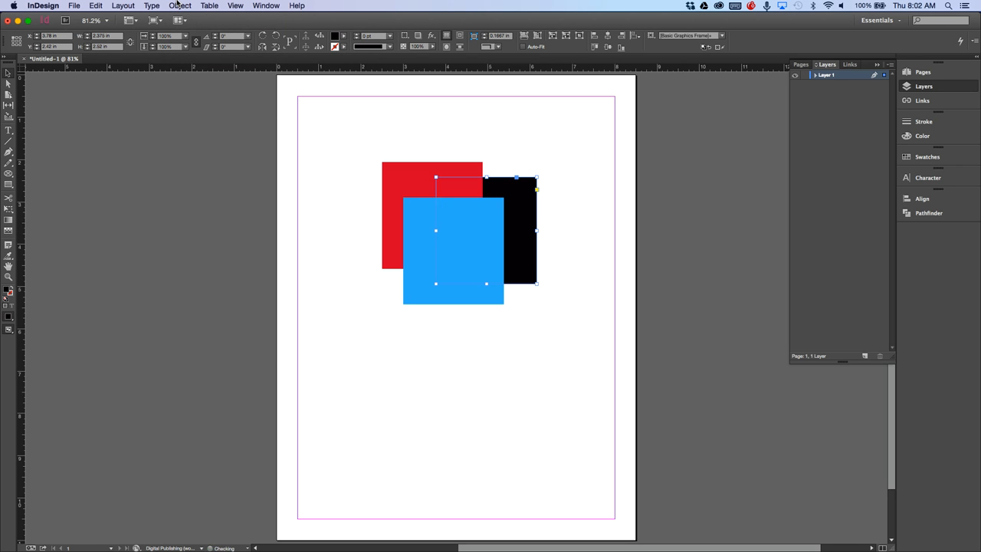
# Bring the black square to the front of the stack and deselect it
pyautogui.click(179, 4)
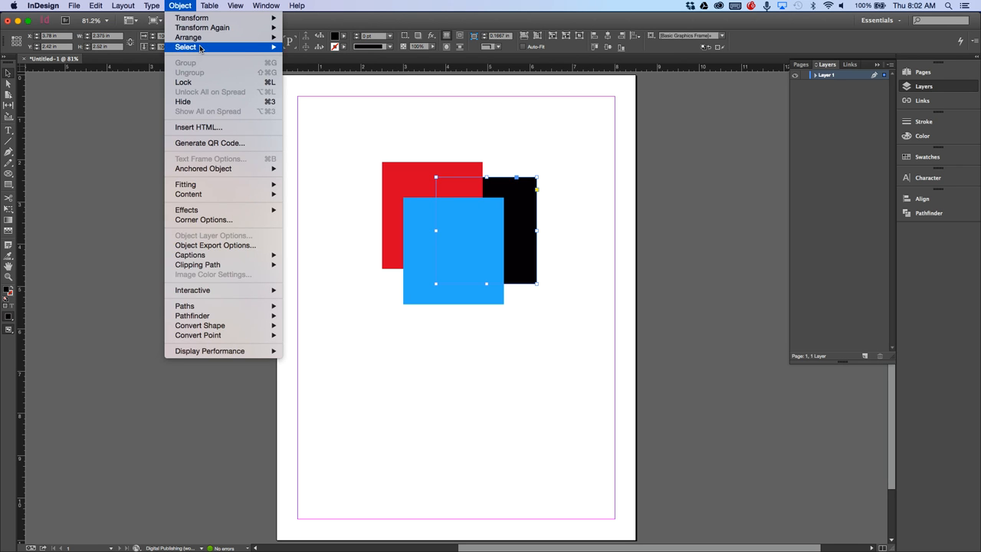
pyautogui.moveTo(203, 38)
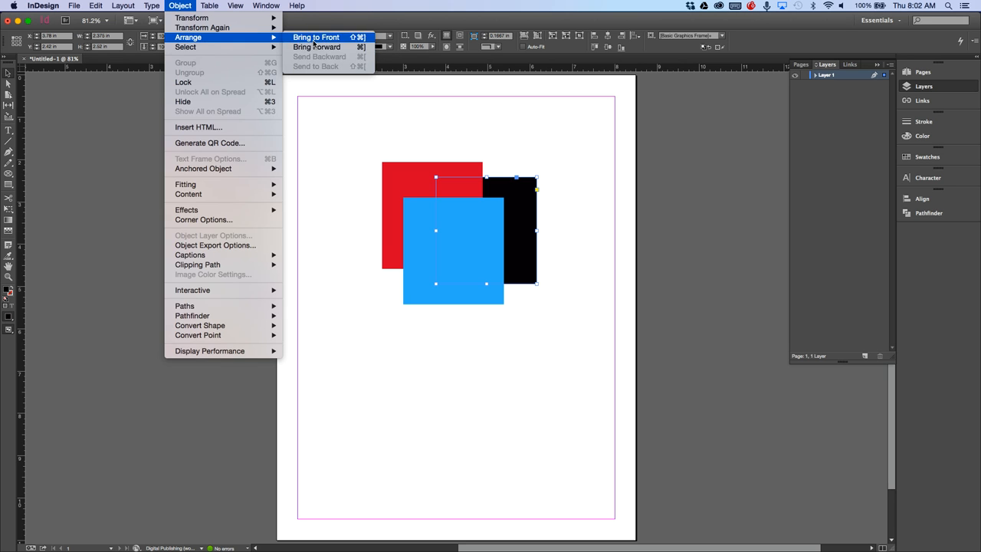
pyautogui.click(315, 37)
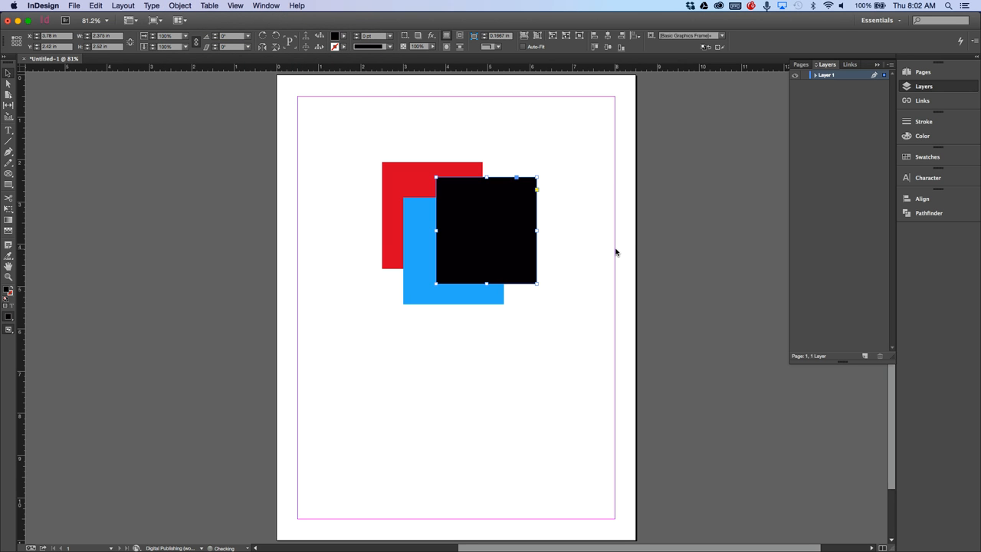
pyautogui.click(615, 252)
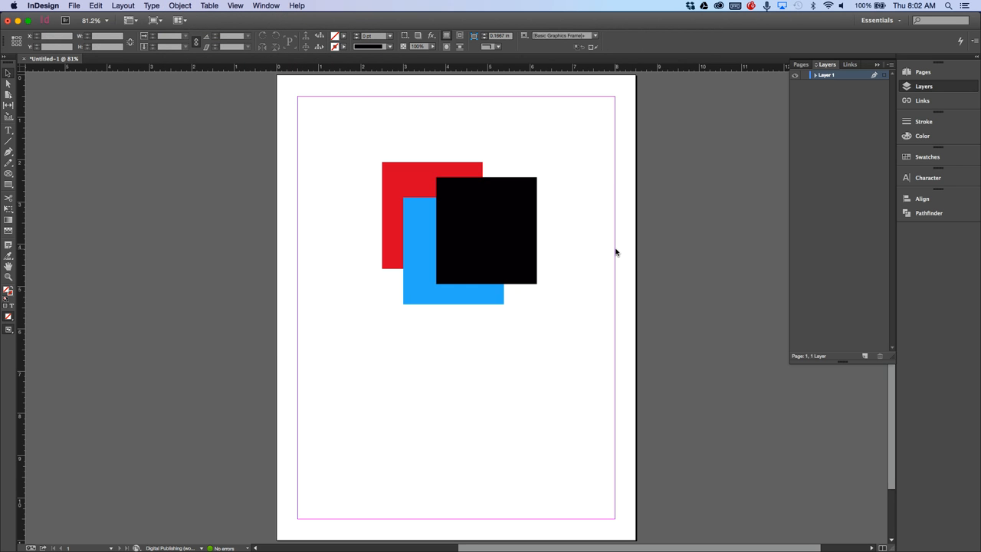
# Select the blue square and review the Arrange commands available for it
pyautogui.click(184, 5)
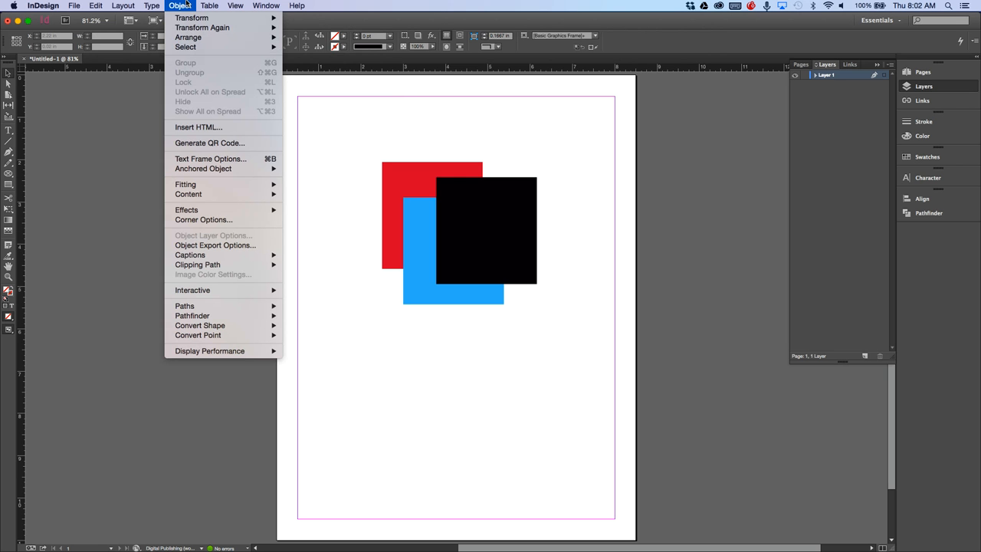
pyautogui.moveTo(186, 29)
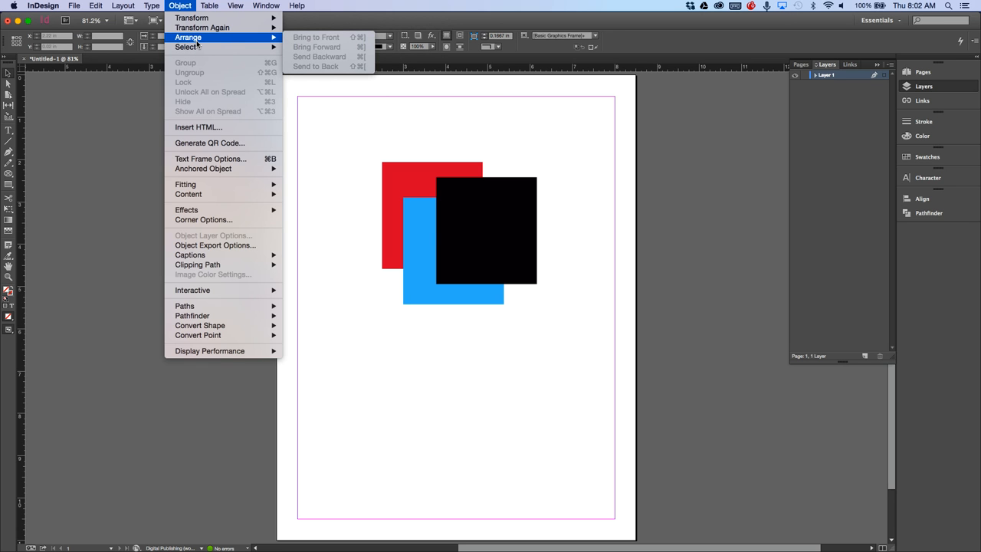
pyautogui.click(489, 82)
pyautogui.click(503, 230)
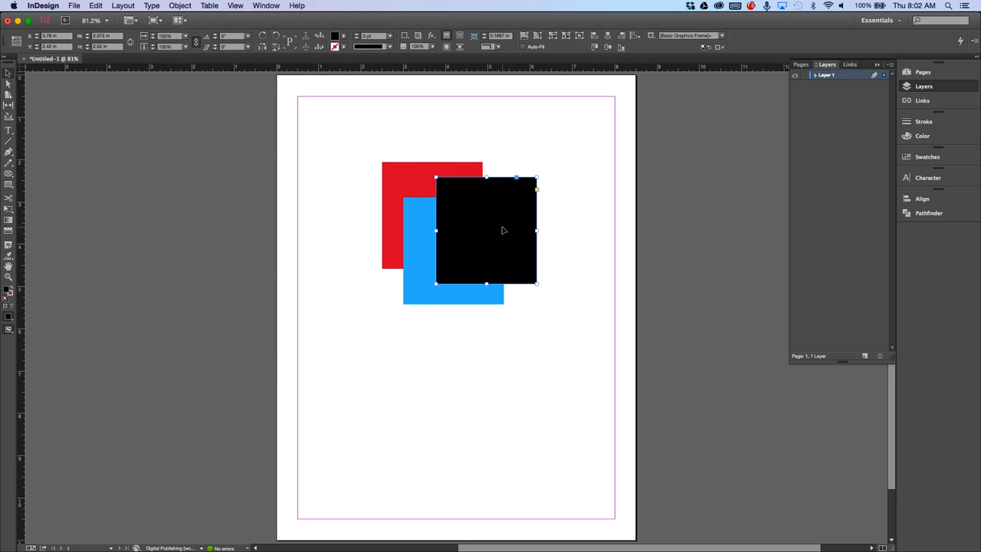
pyautogui.click(416, 222)
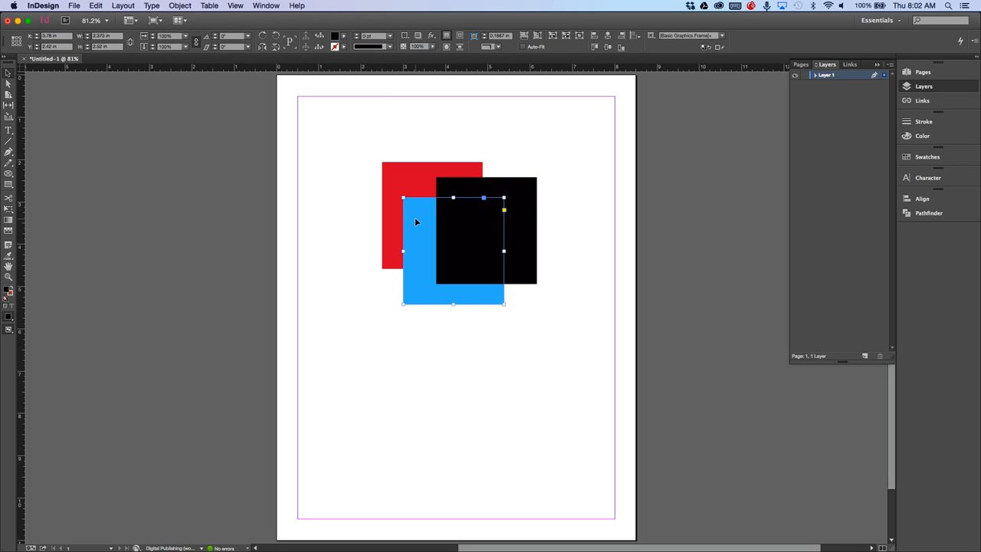
pyautogui.click(179, 5)
pyautogui.moveTo(197, 43)
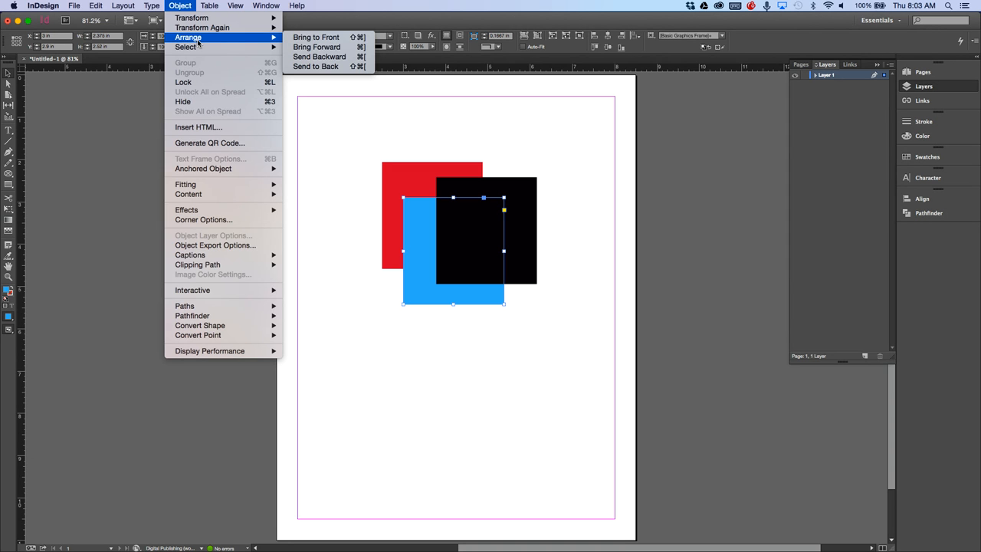
pyautogui.click(132, 109)
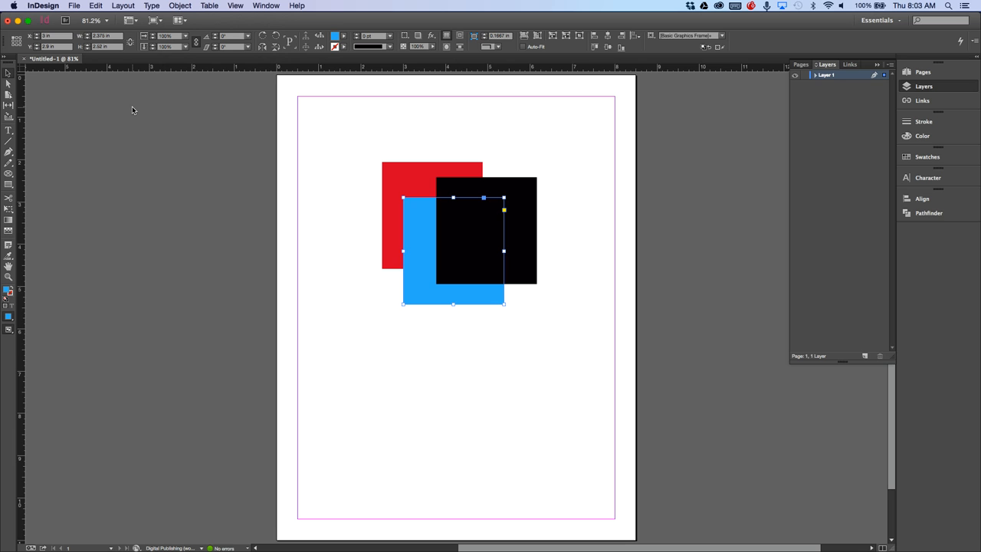
# Send the blue square backward behind the red one, then bring it forward two levels to the top of the stack
pyautogui.press('super+bracketleft')
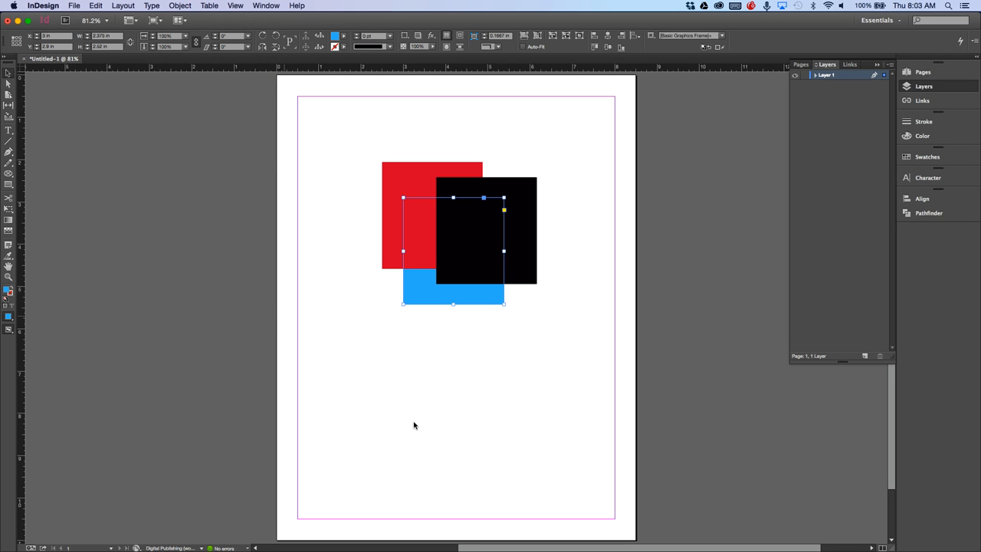
pyautogui.press('super+bracketright')
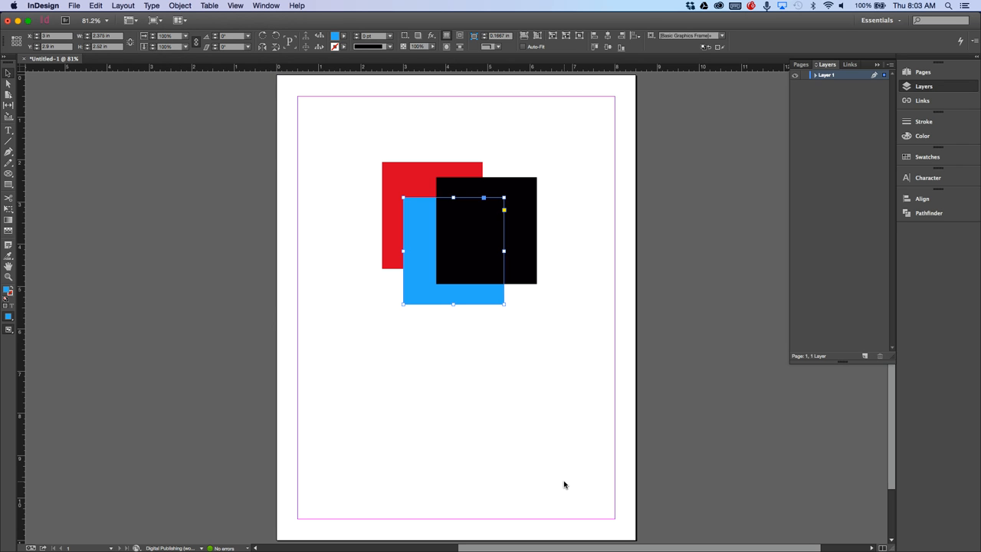
pyautogui.press('super+bracketright')
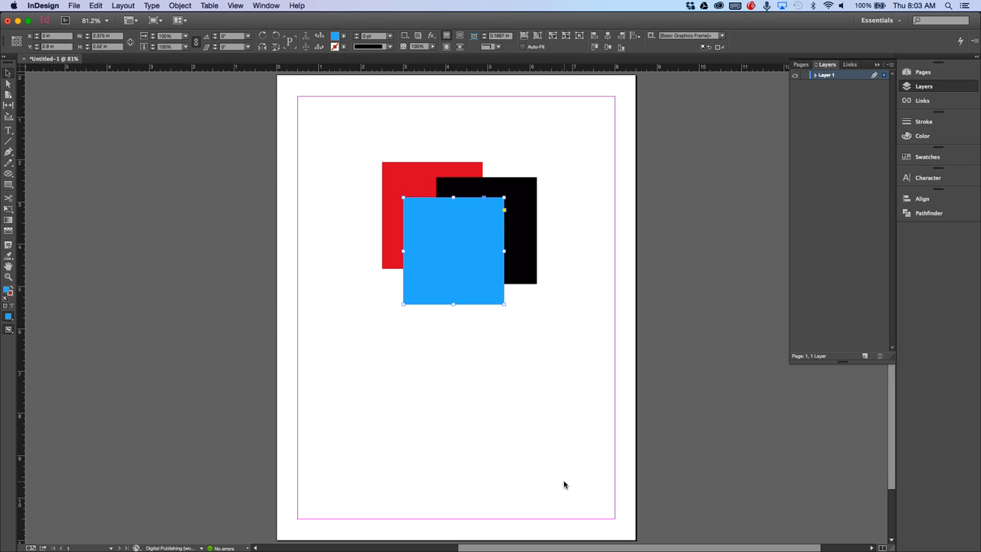
# Send the blue square to the back of the stack, bring it to the front again and deselect it
pyautogui.press('super+shift+bracketleft')
pyautogui.press('super+shift+bracketright')
pyautogui.click(279, 294)
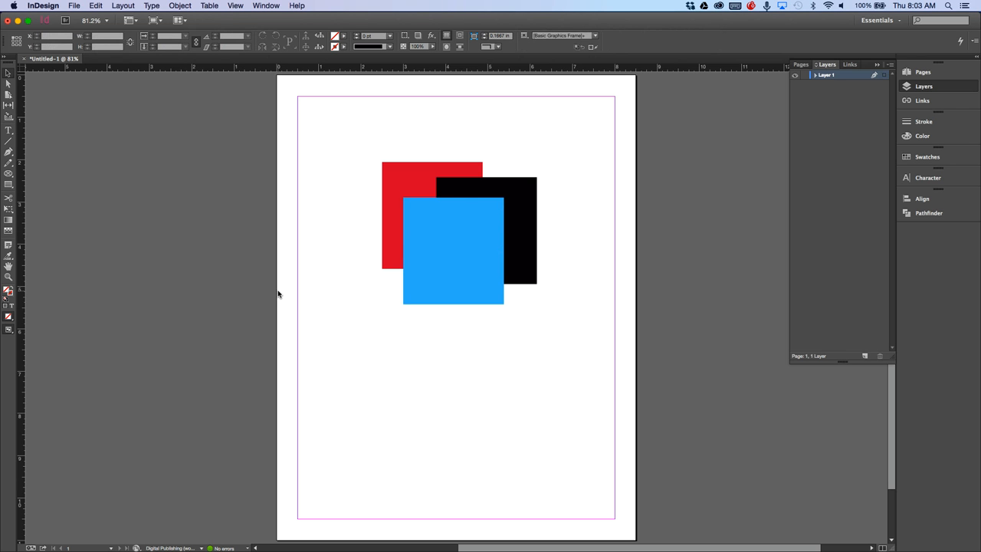
# Send the blue square backward one level, behind the black square, and deselect it
pyautogui.click(464, 253)
pyautogui.press('super+bracketleft')
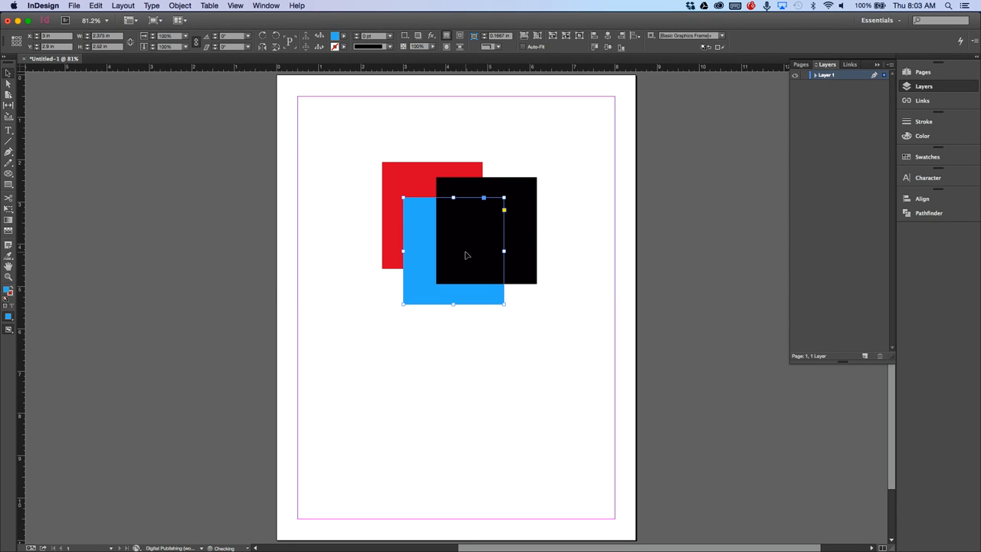
pyautogui.click(234, 194)
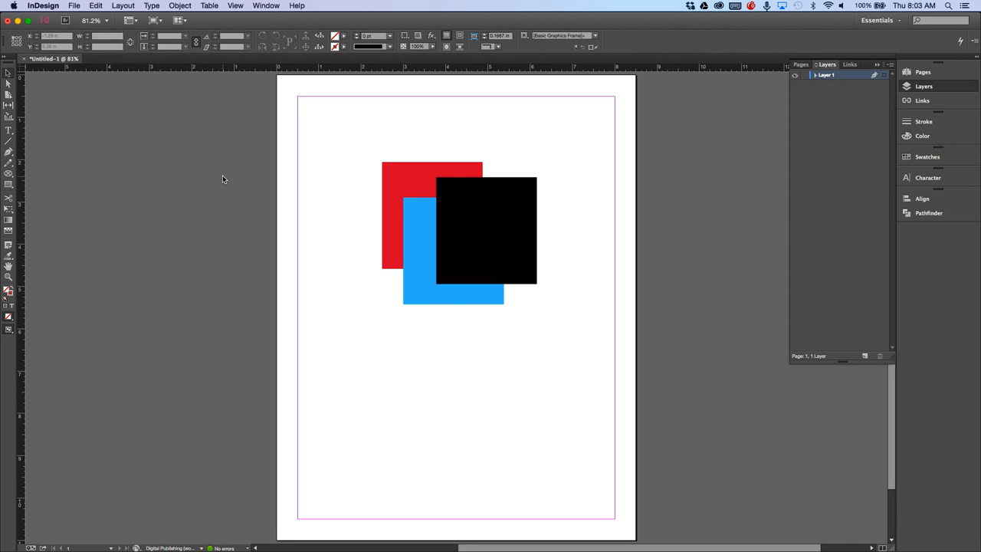
# Starting from the blue square, shift the selection to the black square with Select First Object Above
pyautogui.click(184, 5)
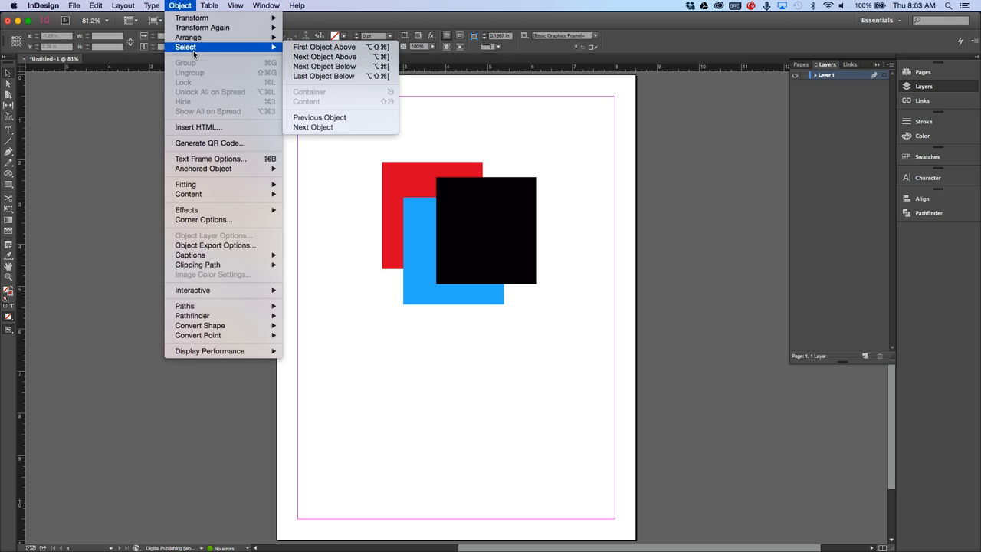
pyautogui.click(416, 317)
pyautogui.click(433, 295)
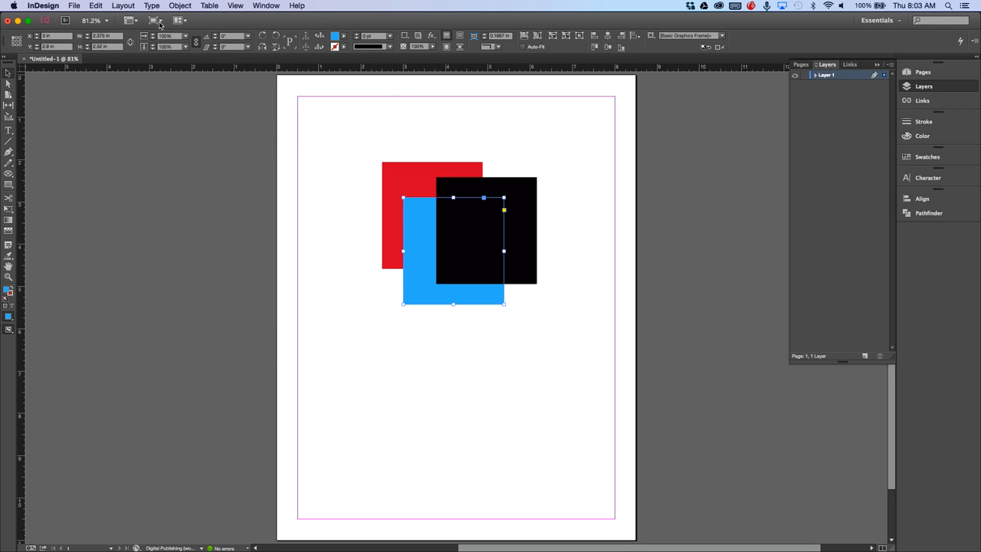
pyautogui.click(178, 5)
pyautogui.moveTo(187, 47)
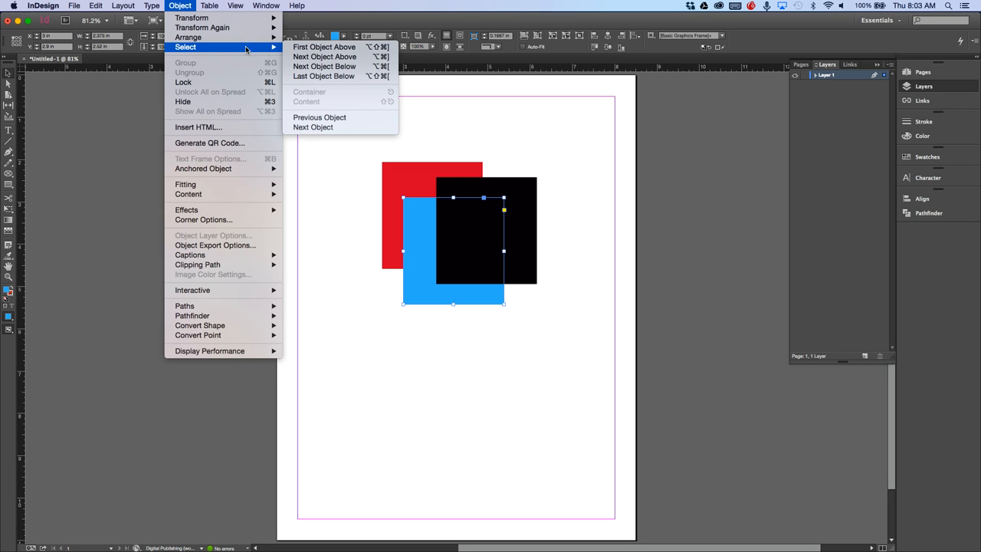
pyautogui.click(310, 47)
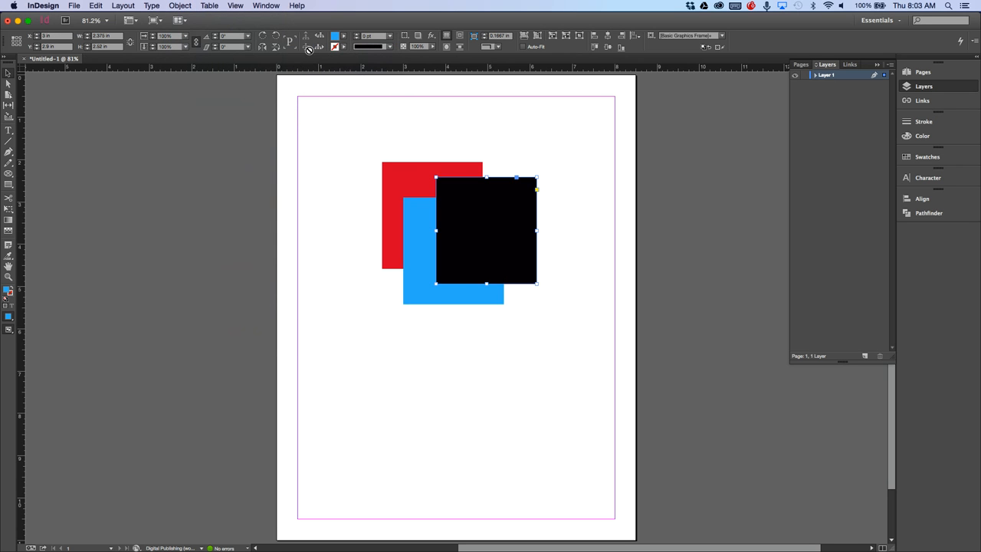
# Starting from the red square, select the topmost object in the stack with First Object Above
pyautogui.click(408, 166)
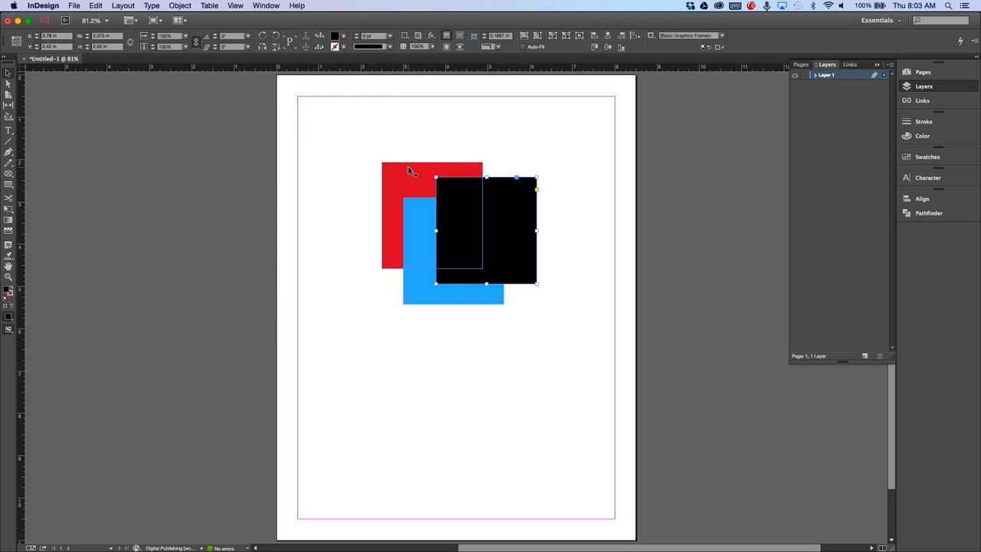
pyautogui.click(169, 5)
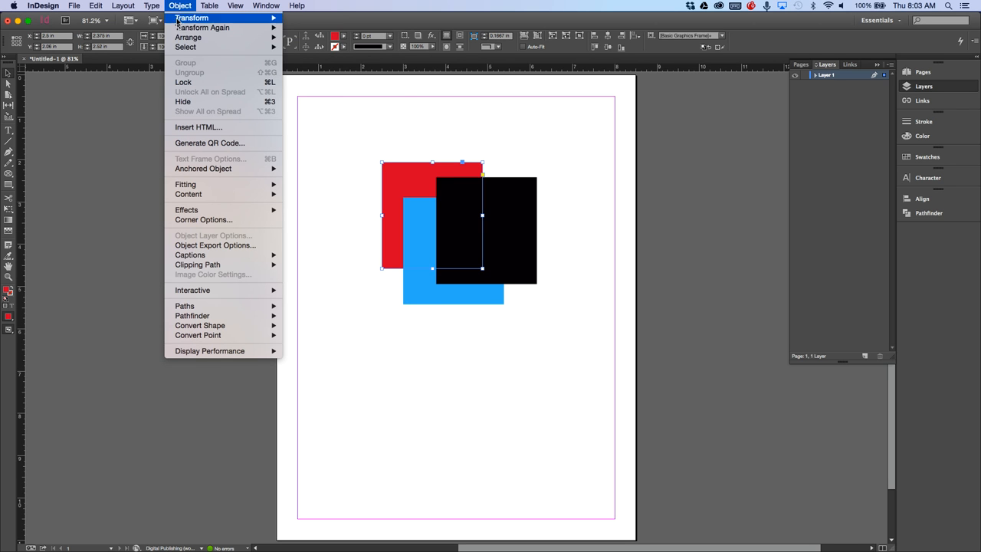
pyautogui.moveTo(183, 37)
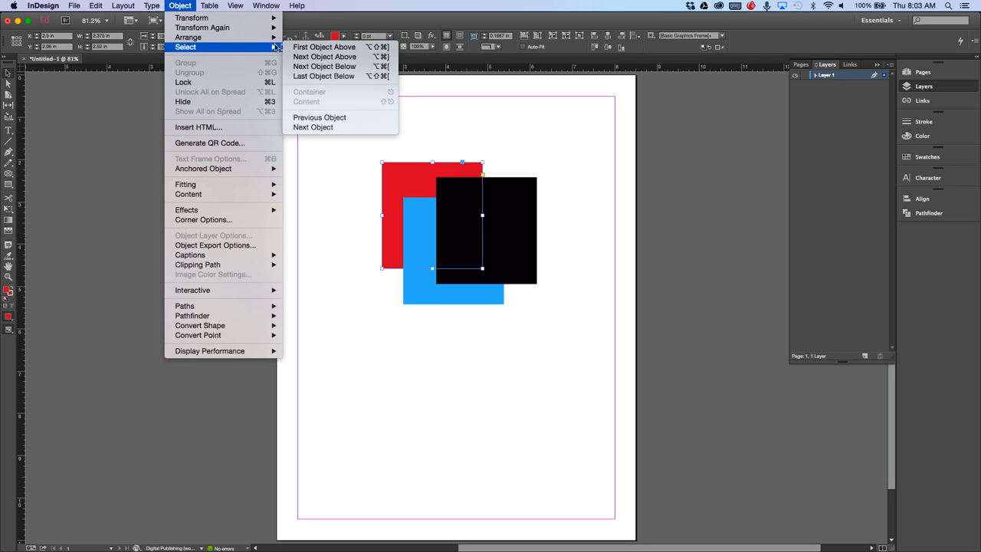
pyautogui.click(297, 47)
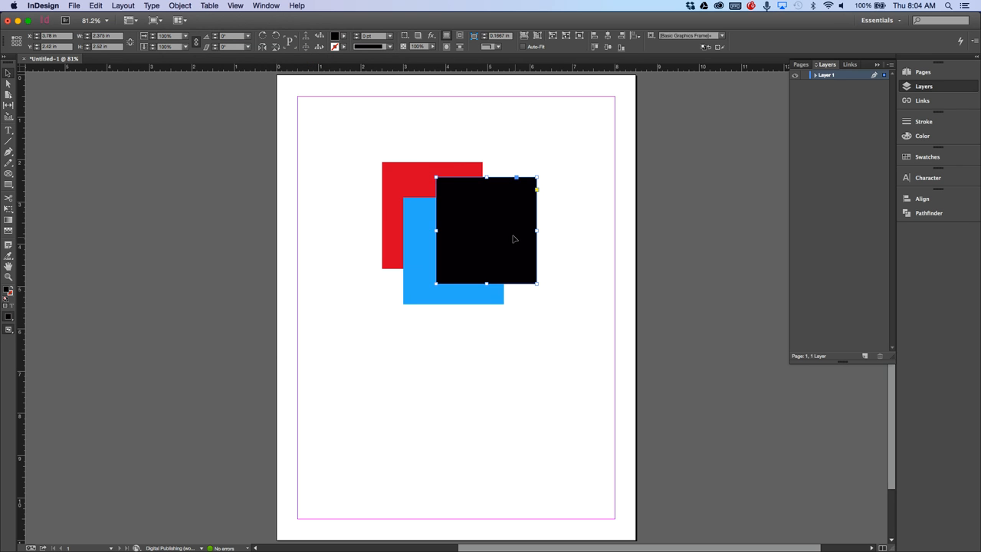
# Move the black square over the blue one to about X 3.12 in, Y 2.98 in, and select the next object below
pyautogui.moveTo(508, 239); pyautogui.dragTo(482, 259)
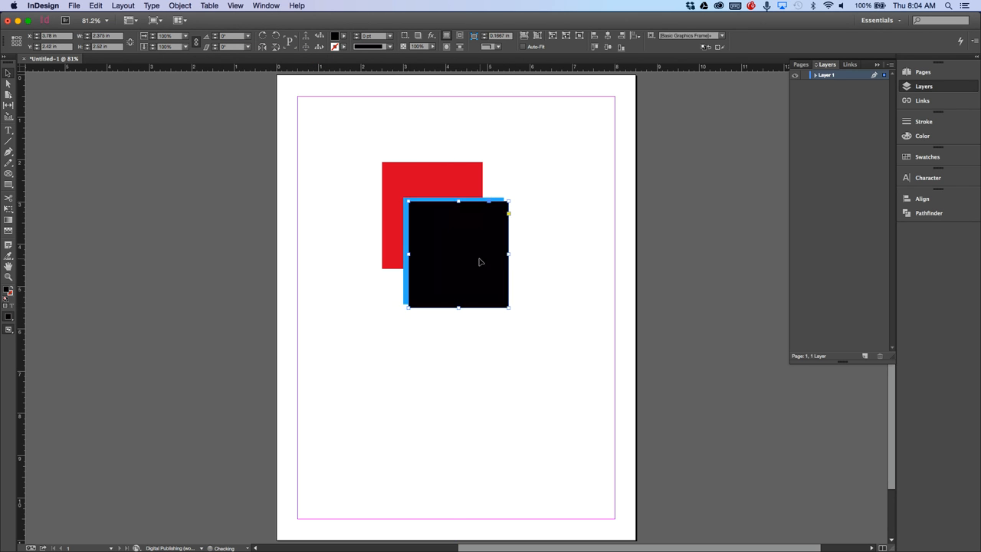
pyautogui.click(188, 5)
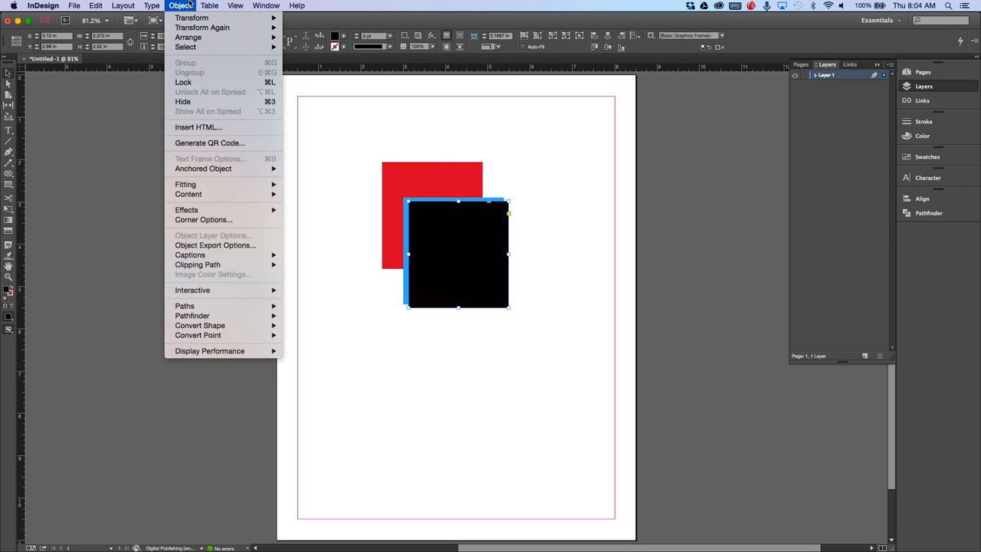
pyautogui.moveTo(192, 48)
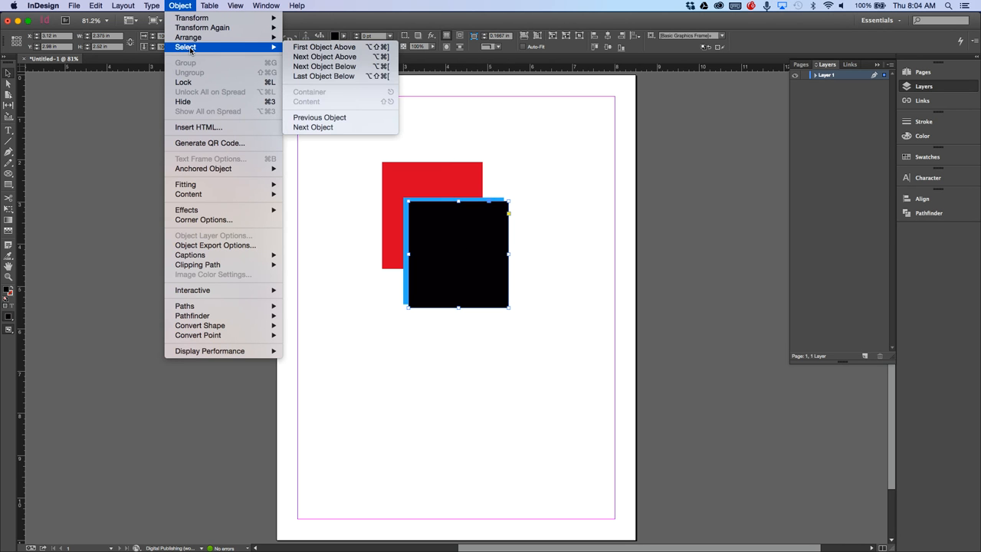
pyautogui.click(341, 67)
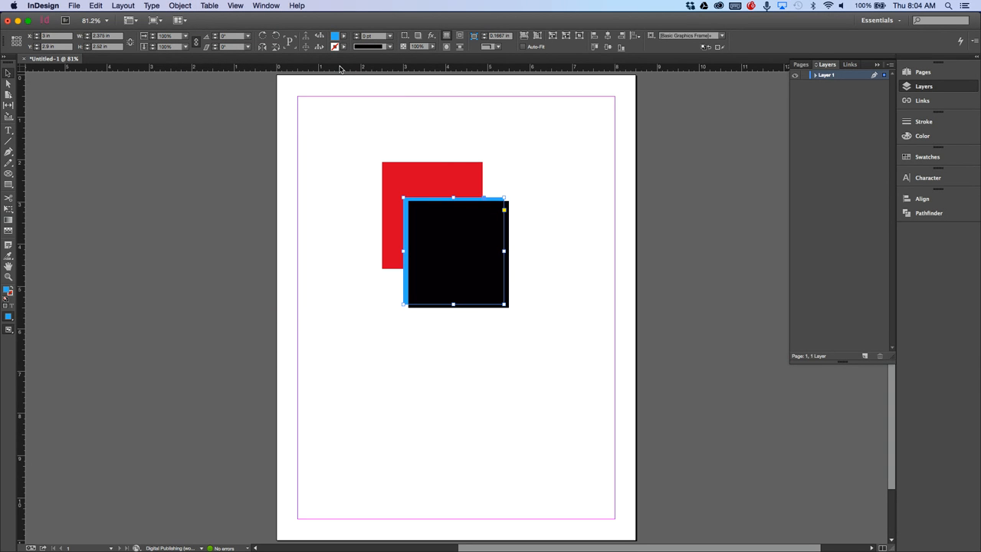
# Select the black square again and jump to the bottommost red square with Select Last Object Below
pyautogui.click(184, 5)
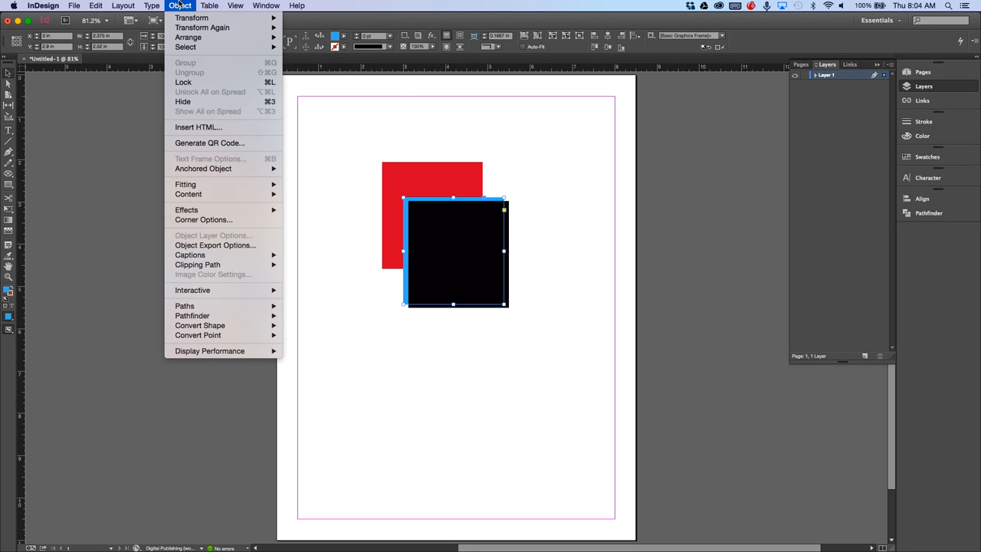
pyautogui.moveTo(194, 50)
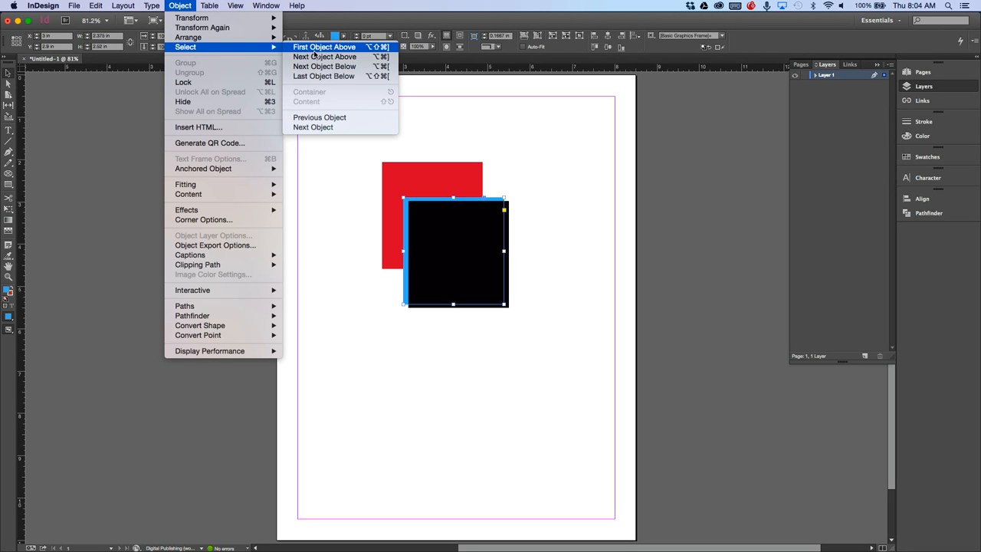
pyautogui.click(561, 88)
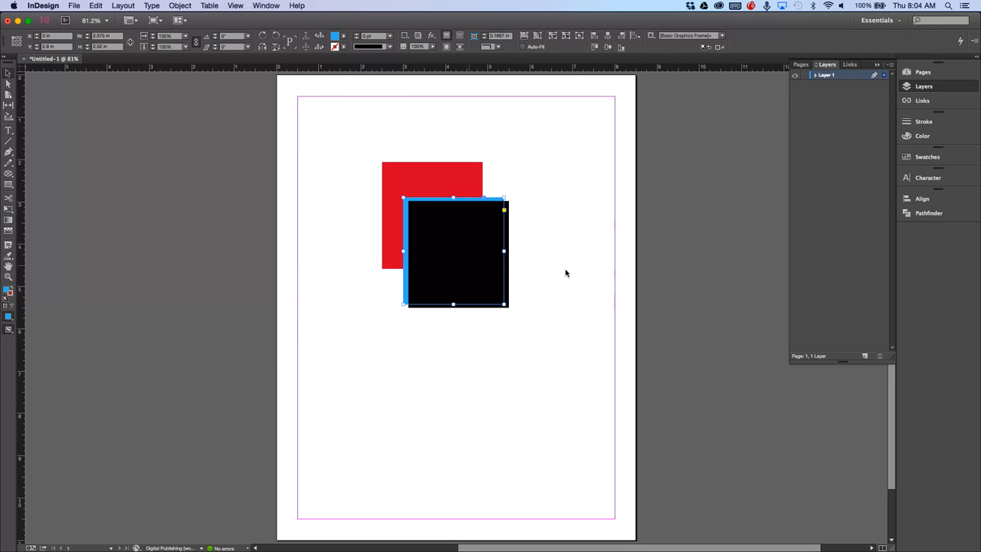
pyautogui.click(504, 285)
pyautogui.click(180, 5)
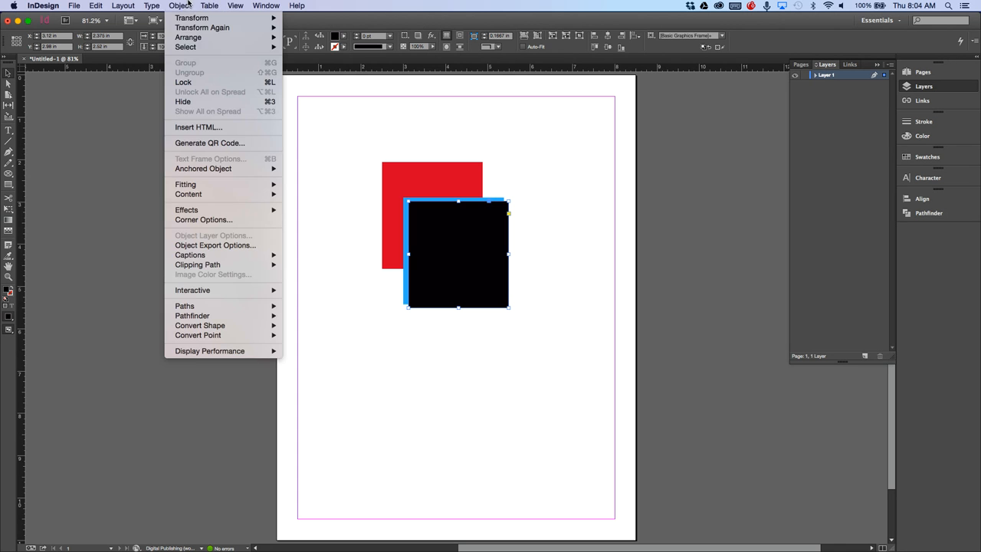
pyautogui.moveTo(198, 48)
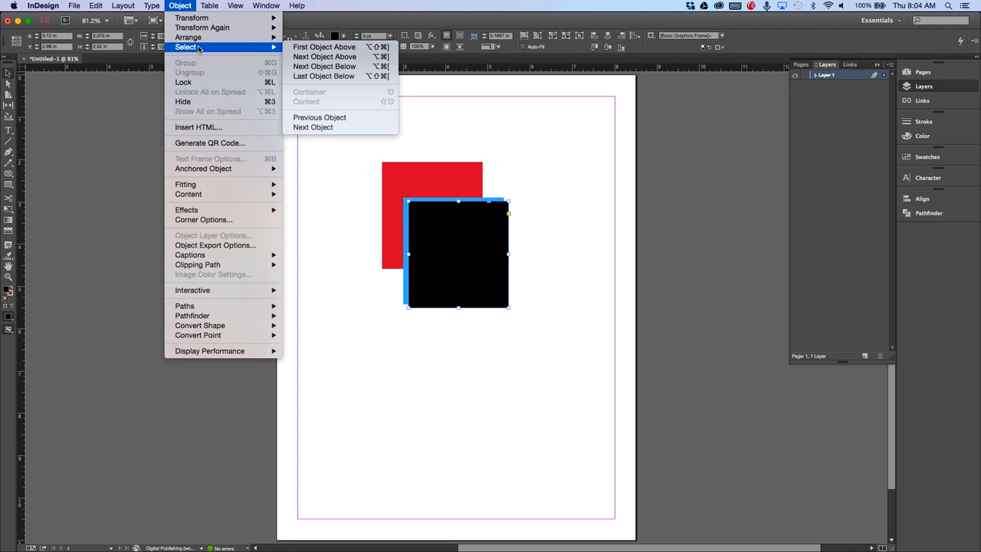
pyautogui.click(312, 77)
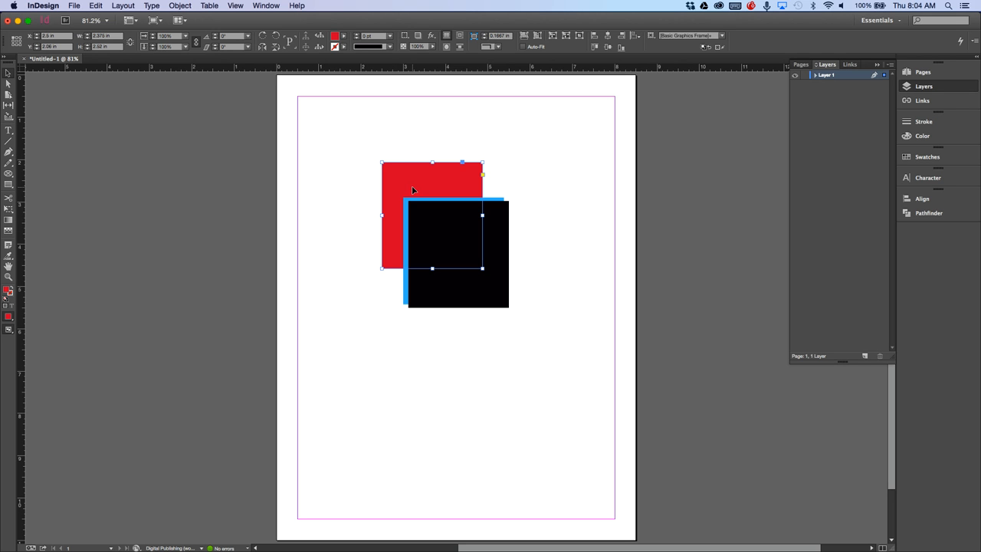
# Lock the black square and test selecting within the area it covers
pyautogui.click(501, 213)
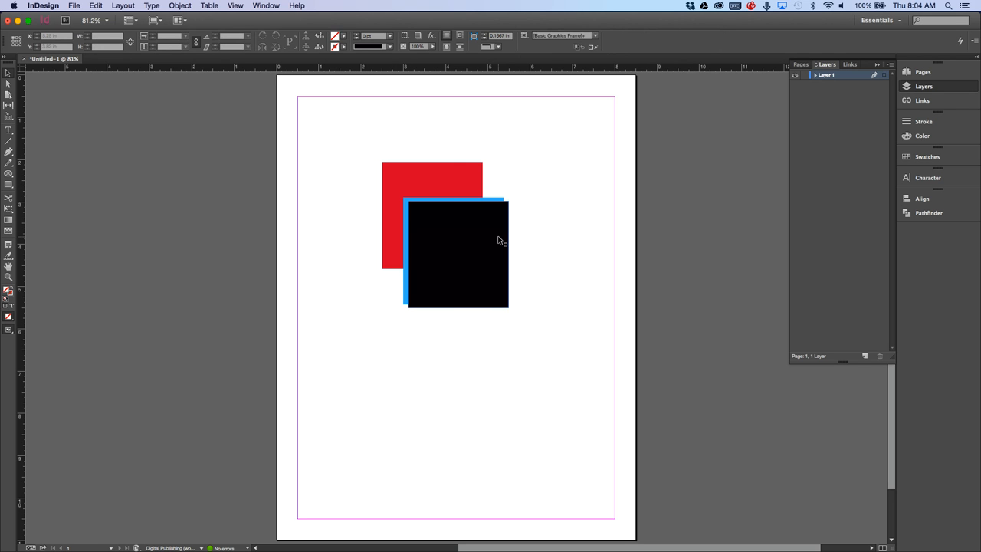
pyautogui.click(190, 5)
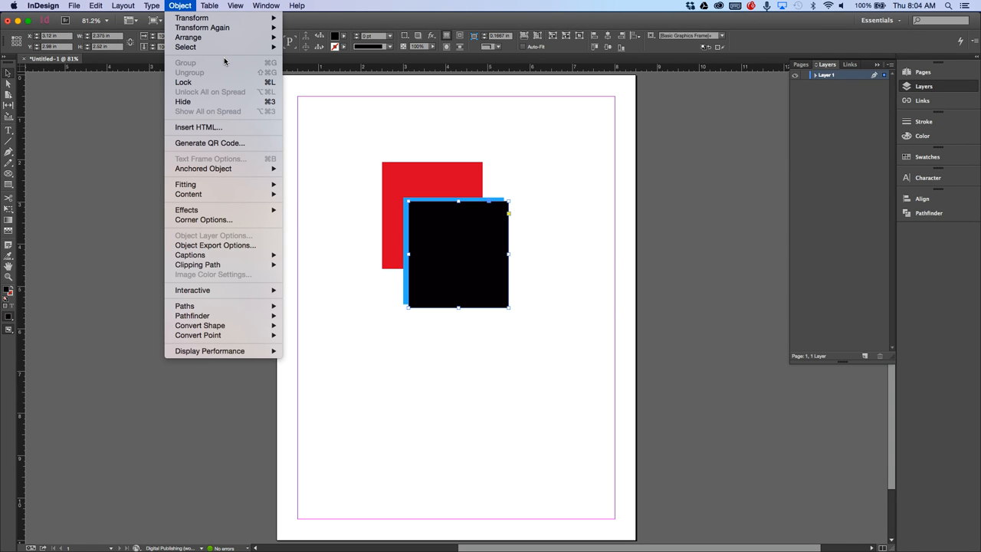
pyautogui.click(545, 154)
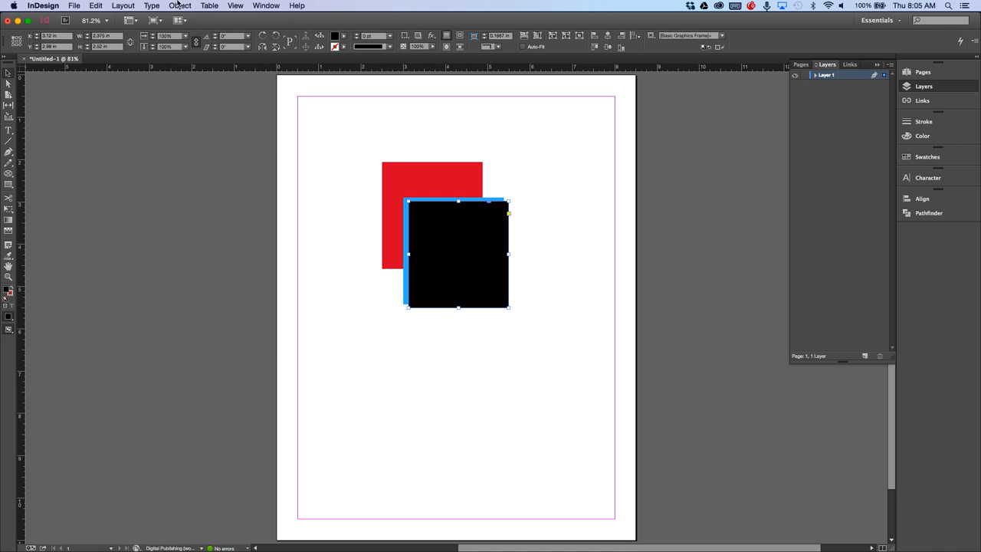
pyautogui.click(181, 6)
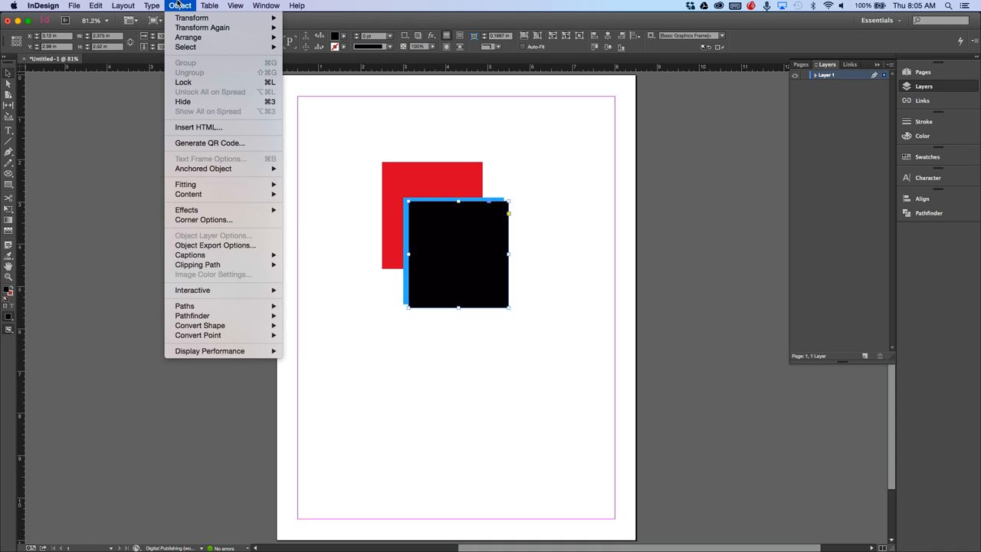
pyautogui.click(216, 84)
pyautogui.click(433, 238)
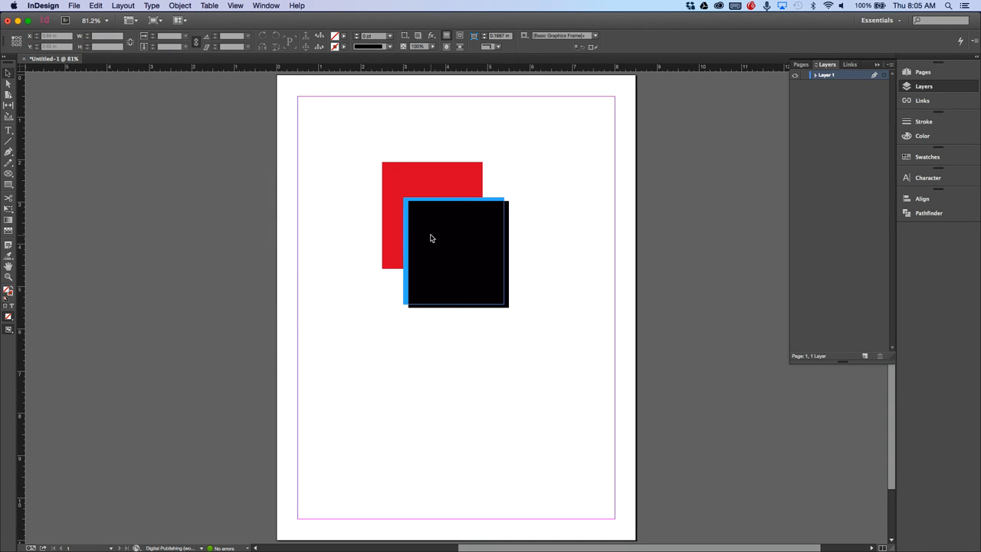
# Check repeatedly that selecting within the locked black square's area picks the blue square beneath, deselecting each time
pyautogui.click(592, 270)
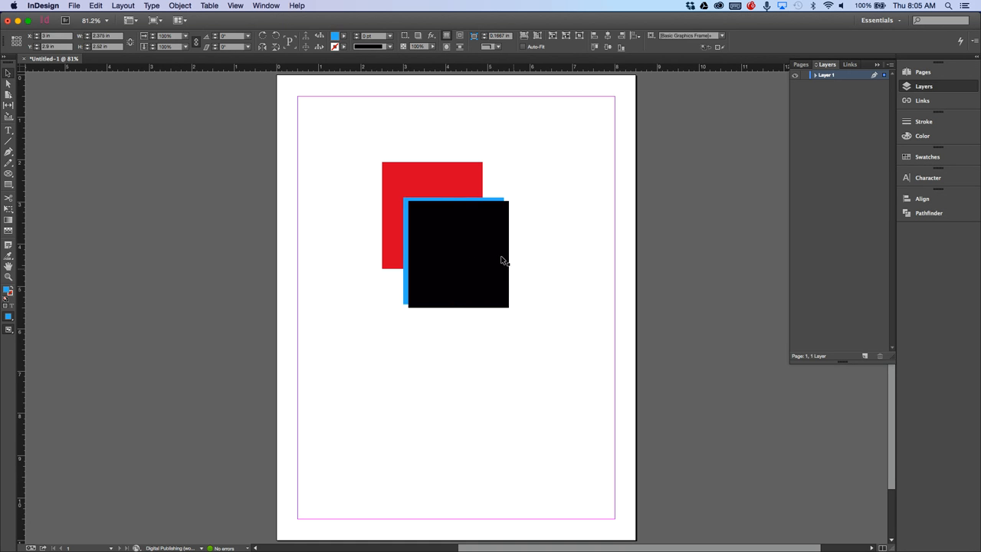
pyautogui.click(502, 259)
pyautogui.click(573, 262)
pyautogui.click(464, 247)
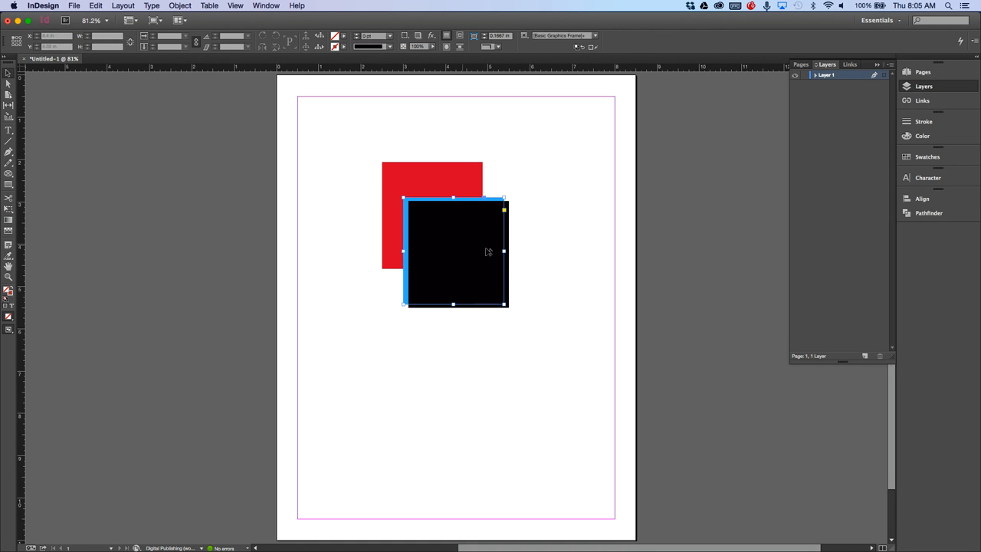
pyautogui.click(556, 250)
pyautogui.click(464, 247)
pyautogui.click(553, 252)
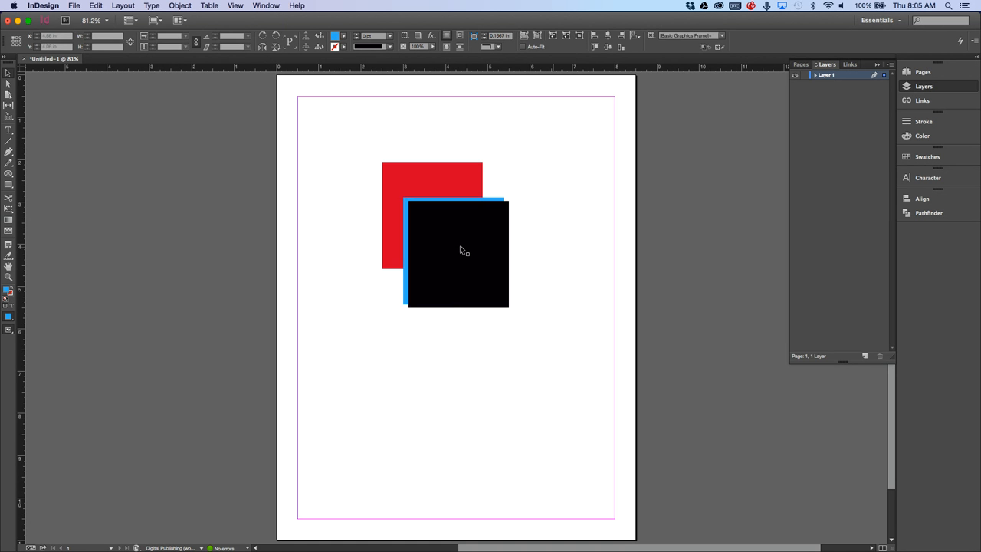
pyautogui.click(459, 247)
pyautogui.click(246, 115)
# Unlock all objects on the spread and select the black square
pyautogui.click(180, 5)
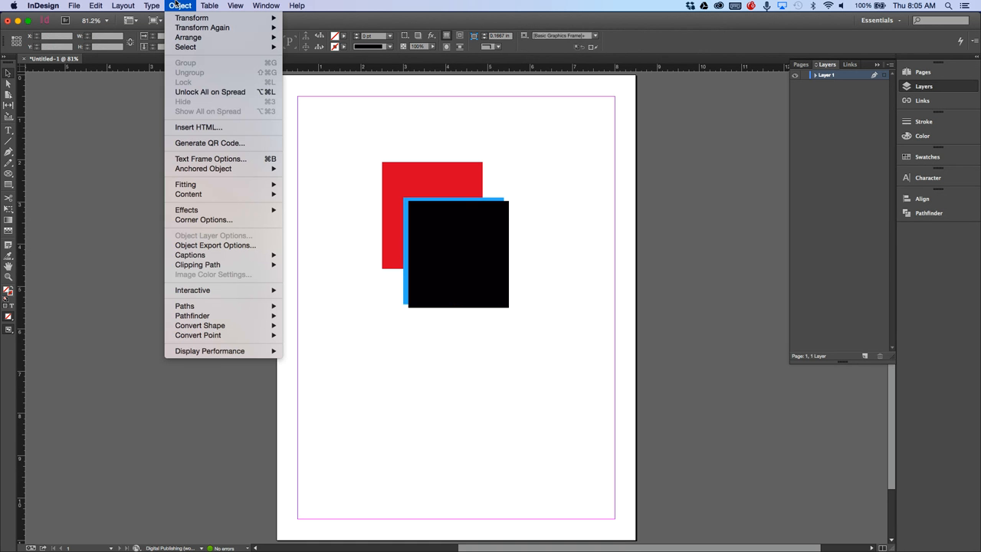
pyautogui.click(208, 93)
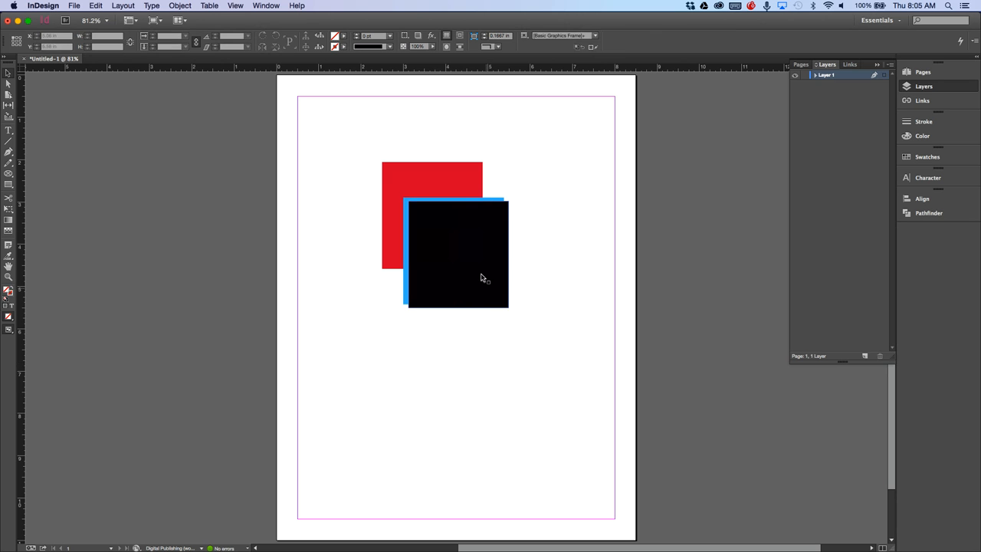
pyautogui.click(483, 278)
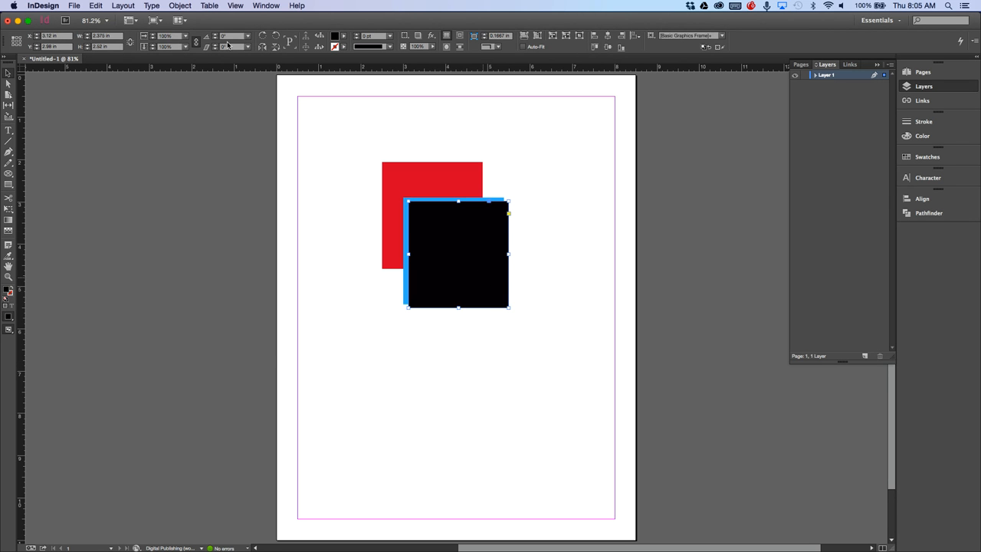
# Hide the black square to reach the blue one beneath it, and restore it with Show All on Spread
pyautogui.click(169, 5)
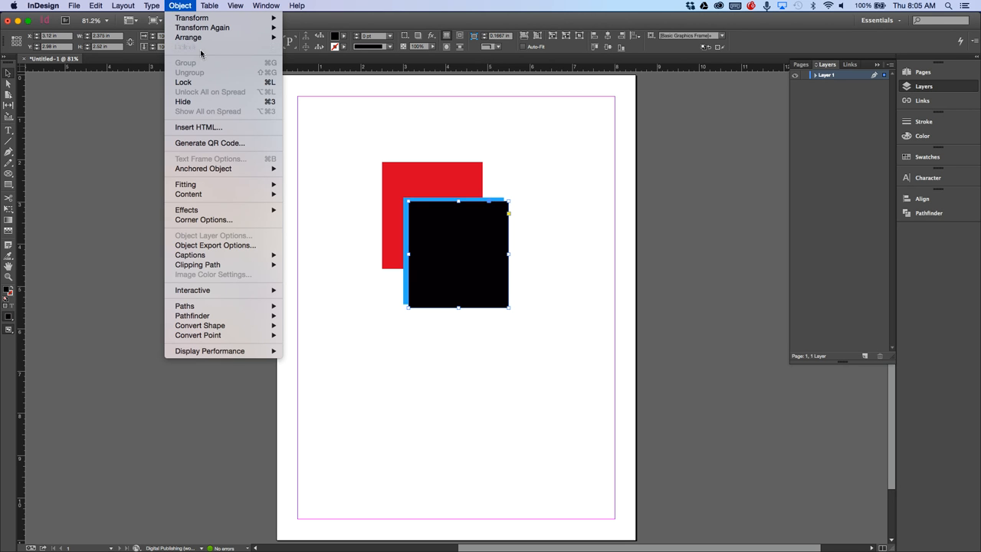
pyautogui.click(208, 102)
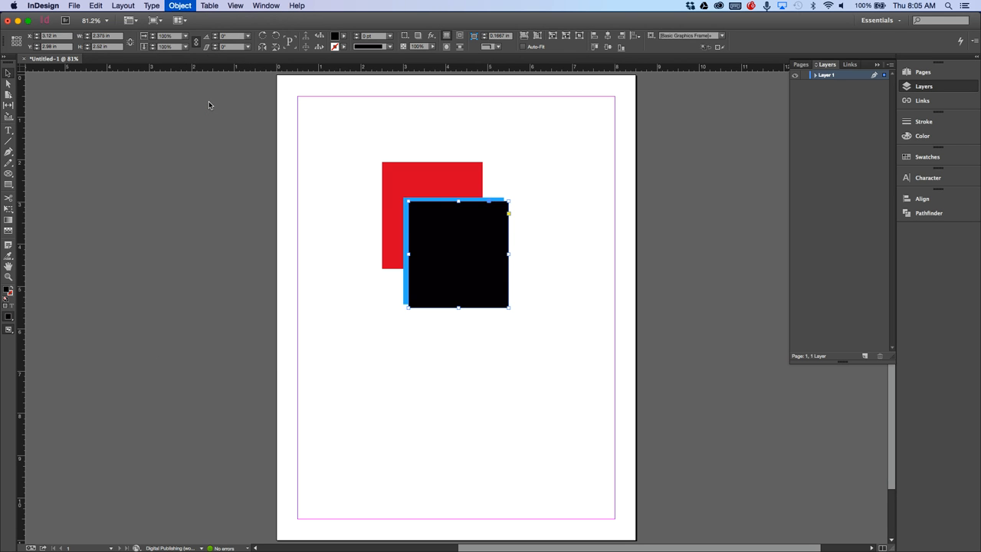
pyautogui.click(420, 222)
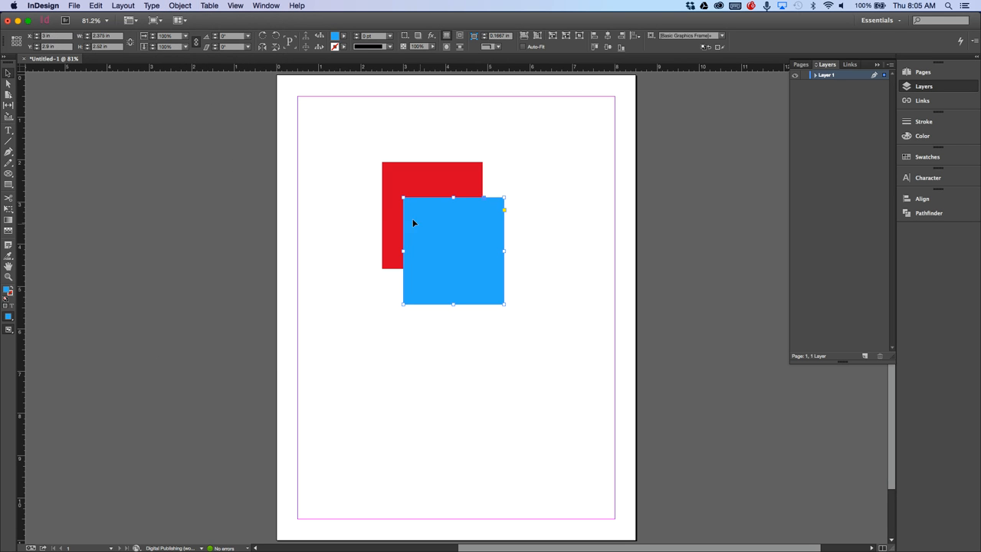
pyautogui.click(174, 4)
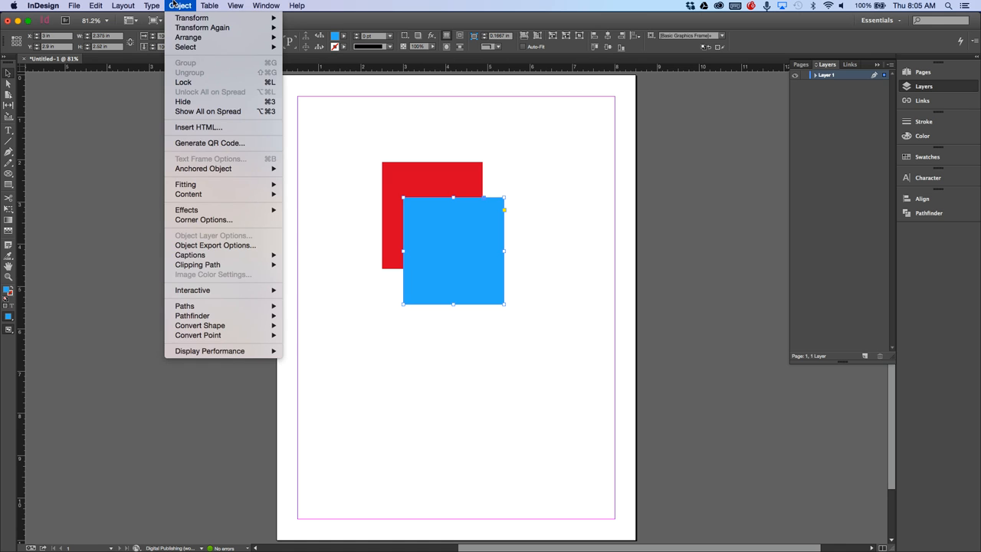
pyautogui.click(205, 112)
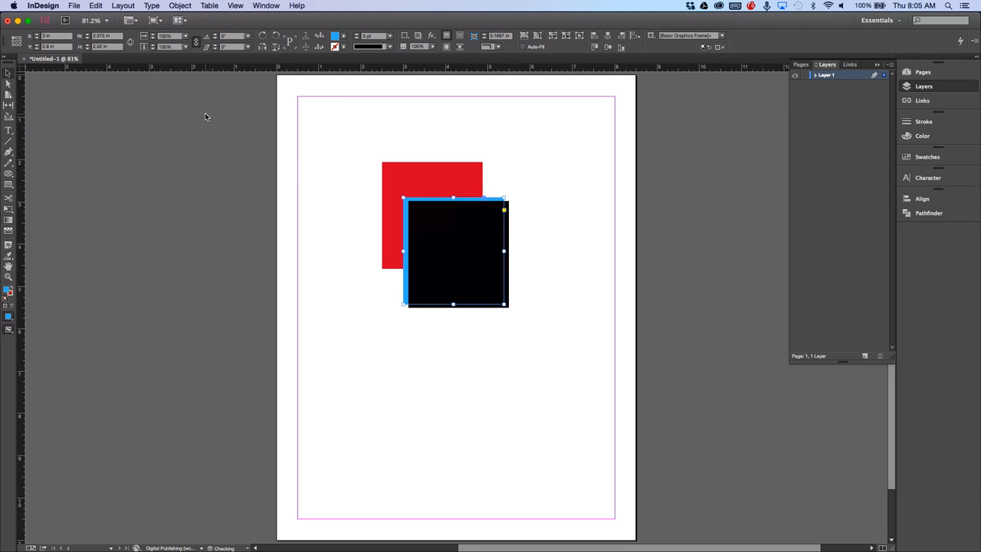
pyautogui.click(294, 160)
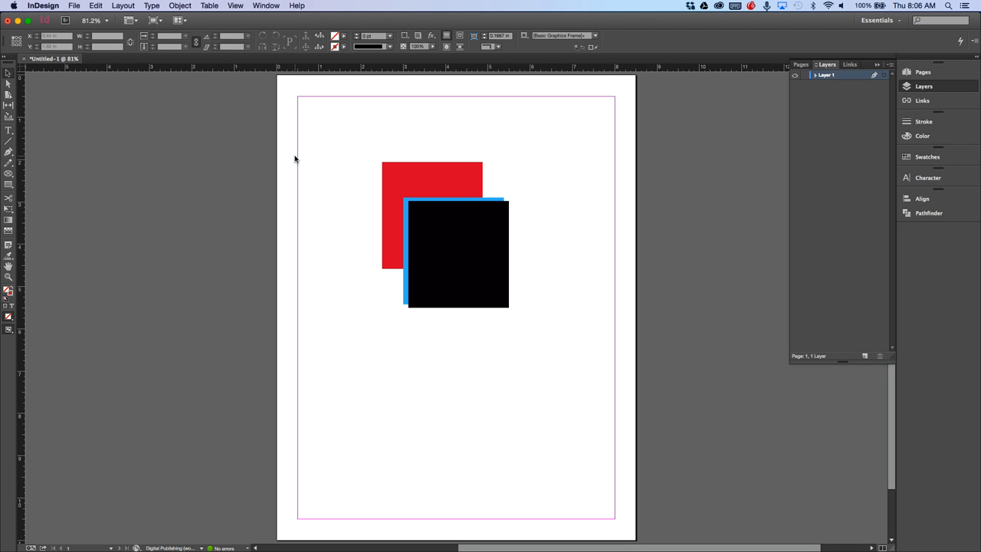
pyautogui.click(477, 272)
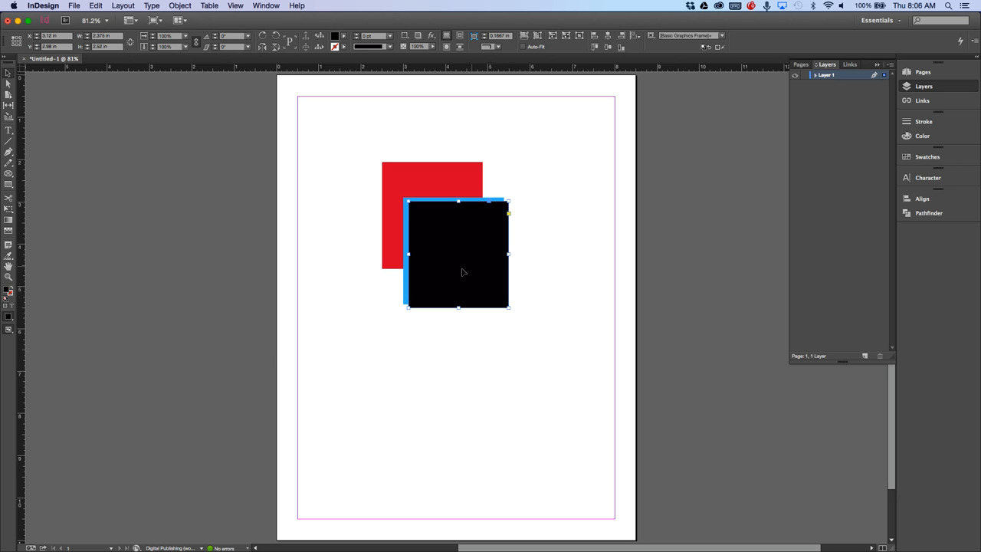
pyautogui.click(184, 4)
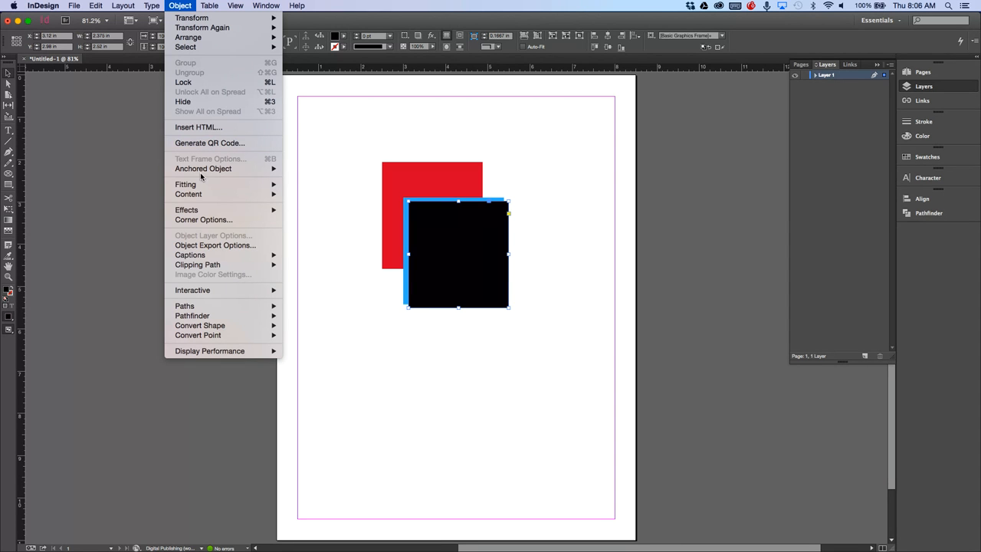
pyautogui.moveTo(199, 211)
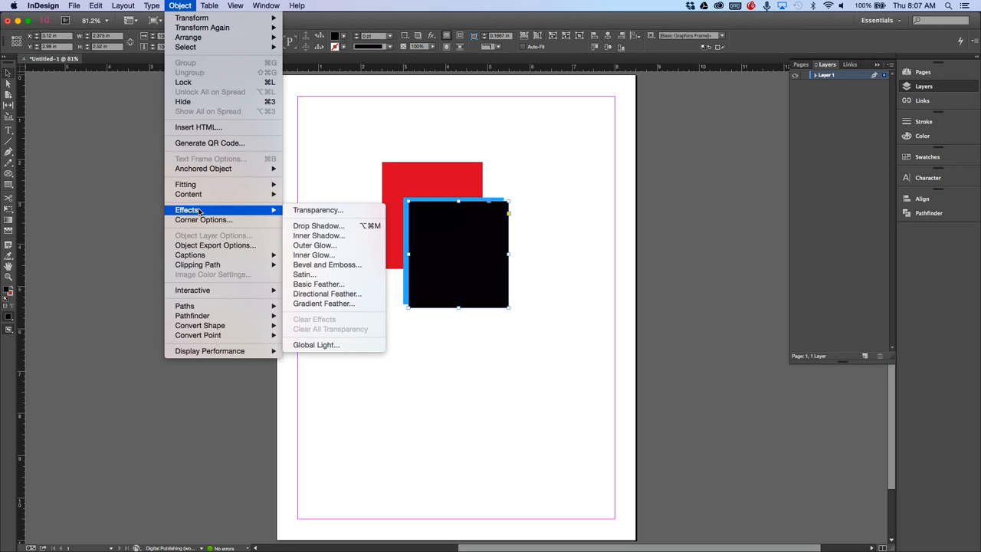
pyautogui.click(455, 178)
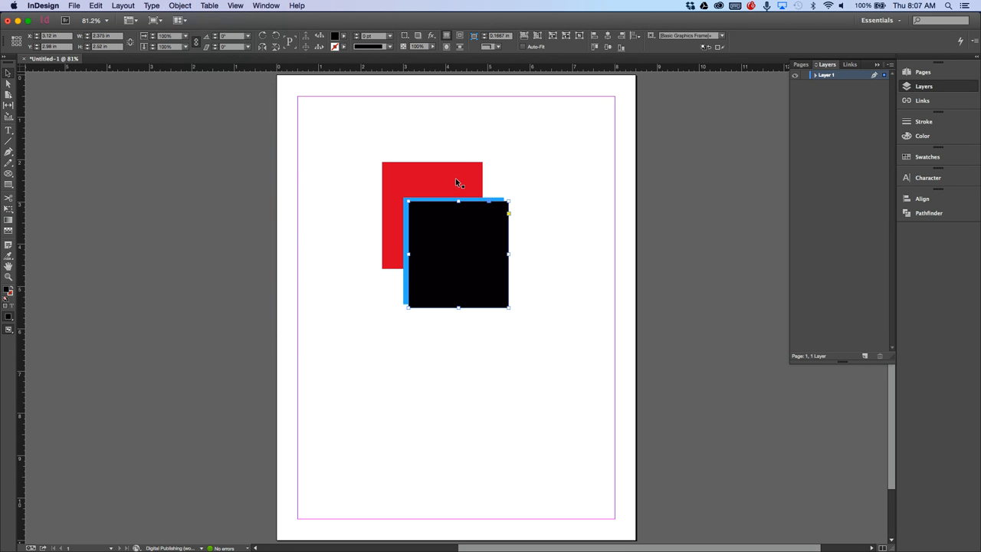
# Select the red square and try a drop shadow on it, viewing the Transparency settings before cancelling the effect
pyautogui.click(455, 178)
pyautogui.click(150, 5)
pyautogui.moveTo(179, 5)
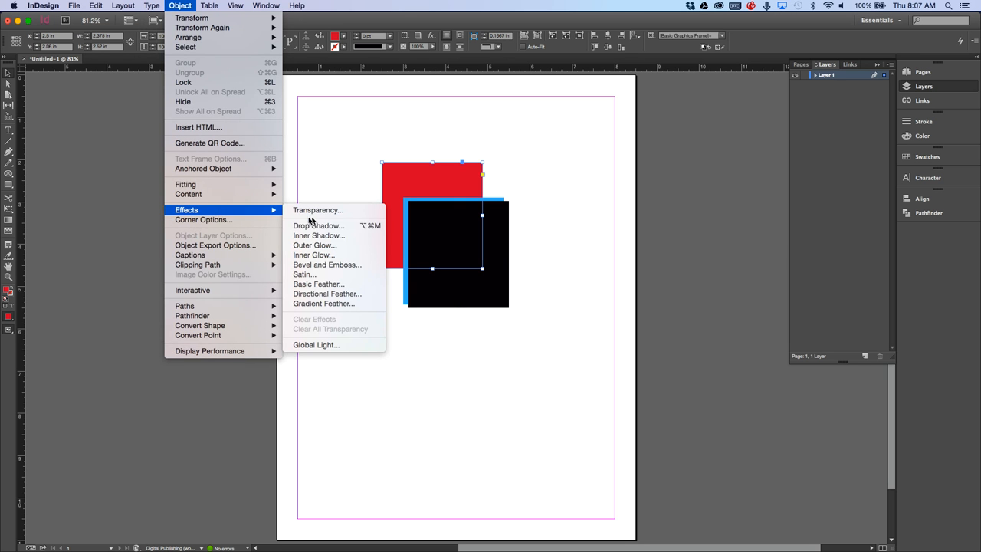
pyautogui.click(321, 226)
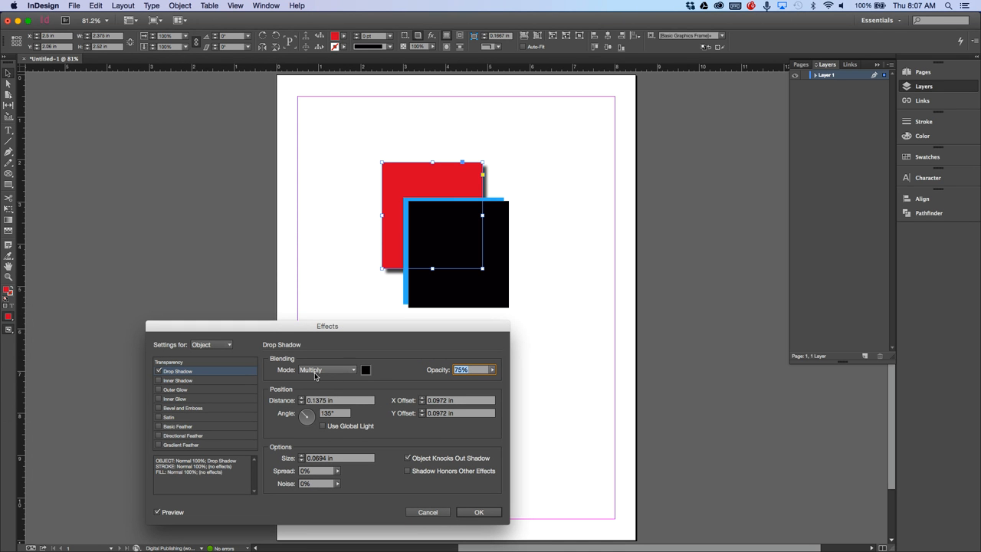
pyautogui.click(178, 363)
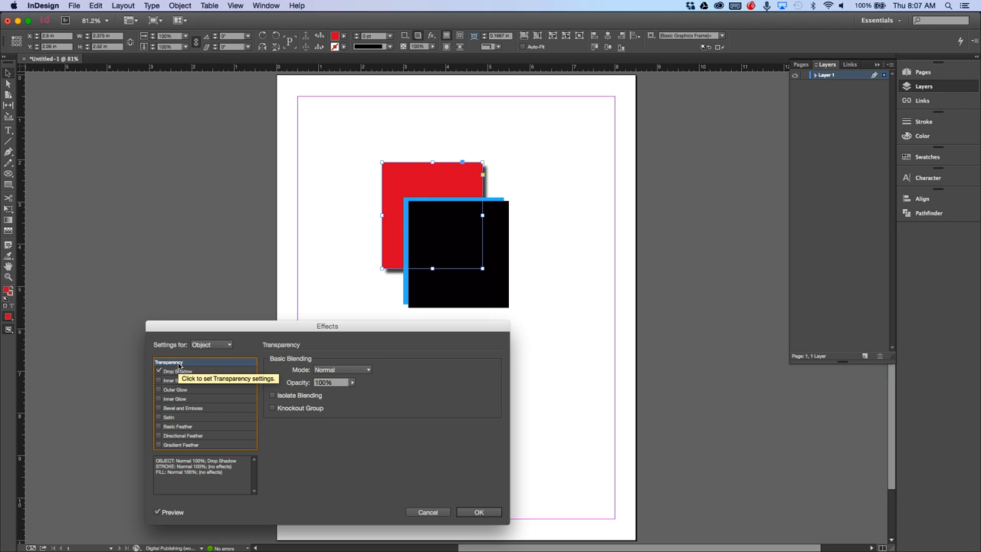
pyautogui.moveTo(222, 332); pyautogui.dragTo(168, 100)
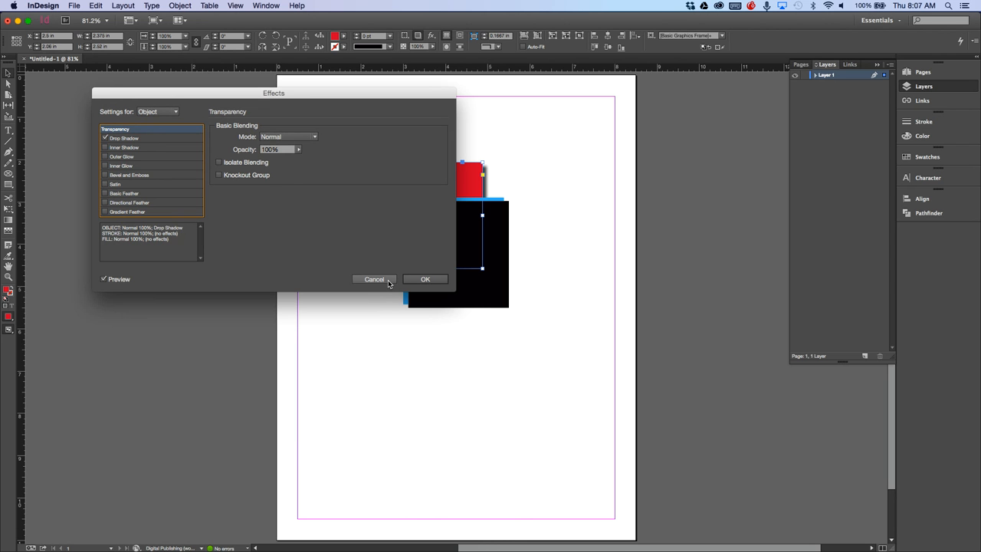
pyautogui.click(388, 280)
# Add a drop shadow to the red square in Effects, reviewing the Transparency blending modes and the Drop Shadow settings
pyautogui.click(181, 6)
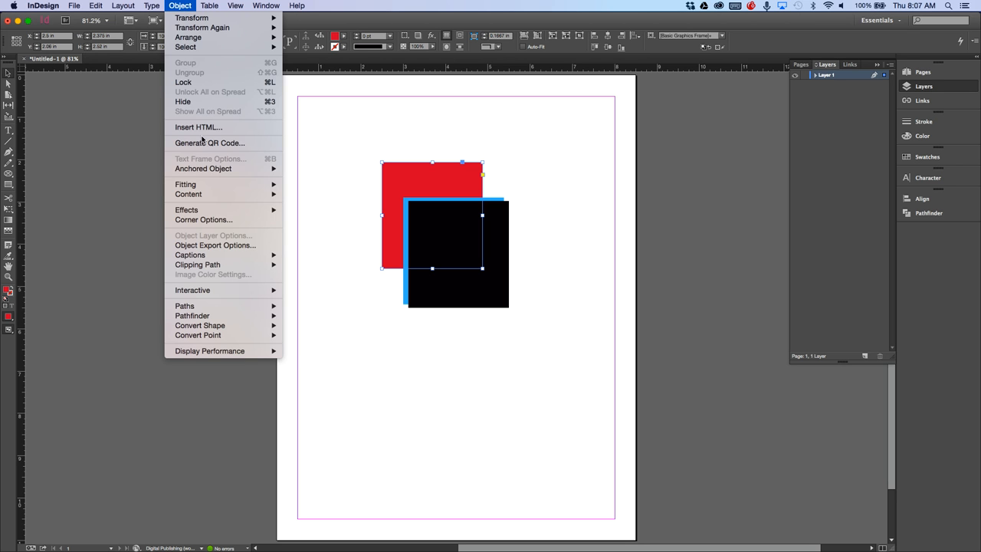
pyautogui.moveTo(224, 212)
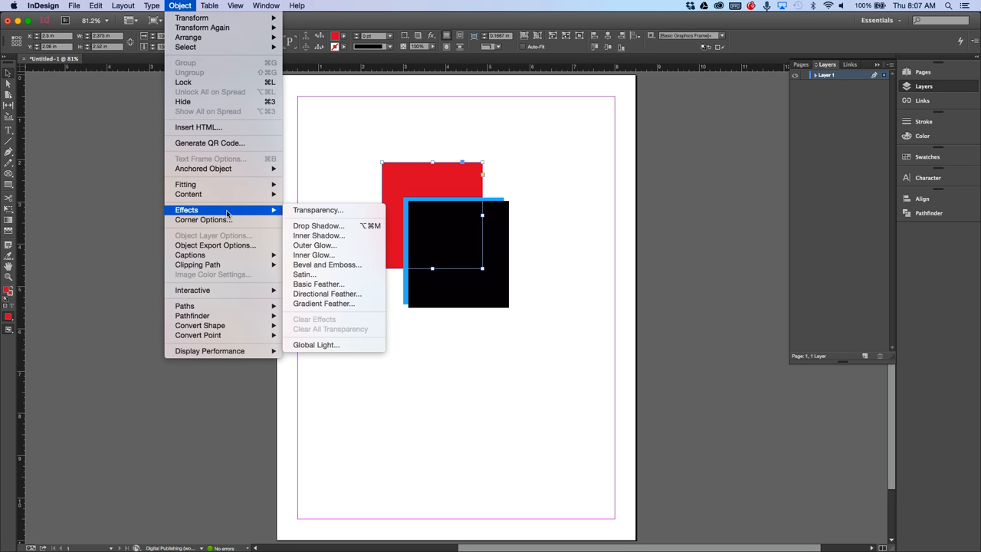
pyautogui.click(322, 227)
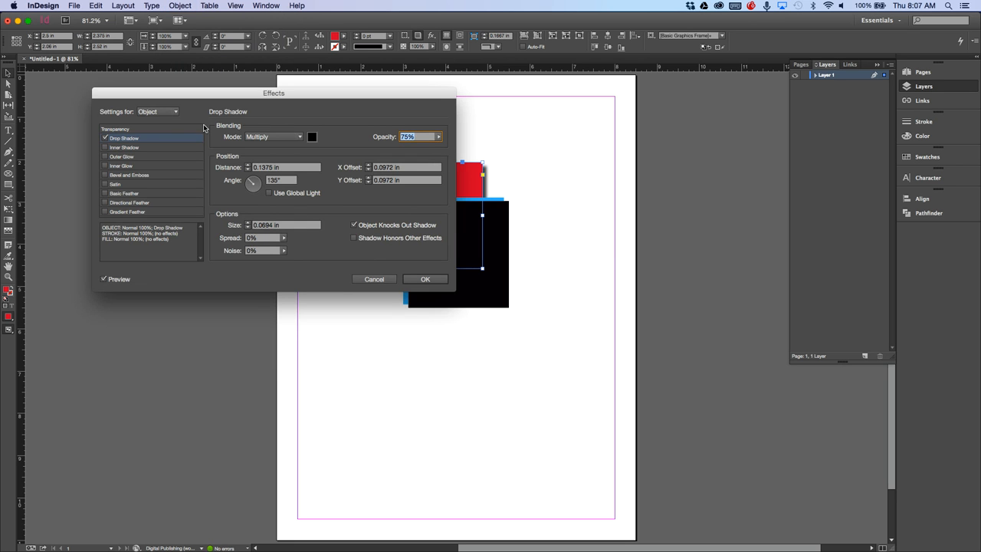
pyautogui.click(116, 130)
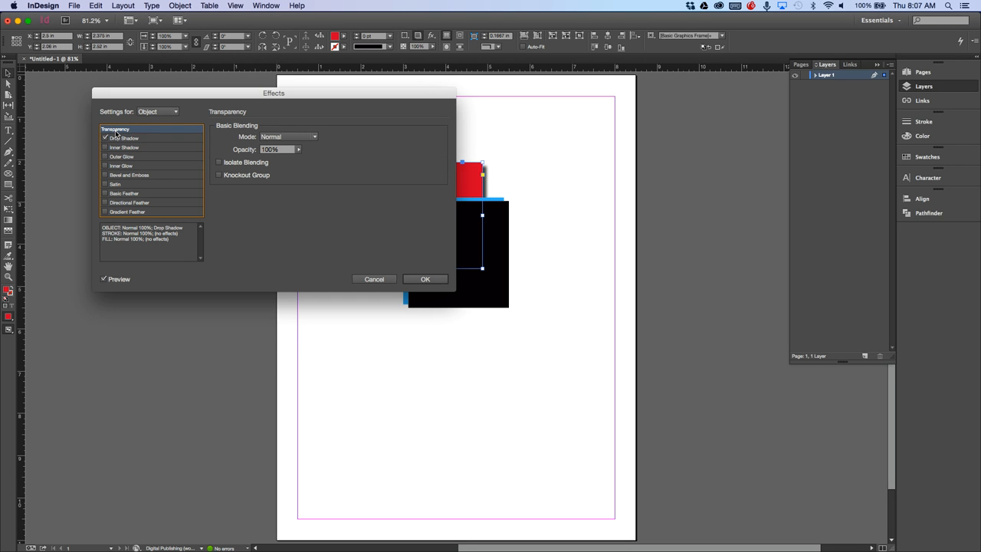
pyautogui.click(293, 138)
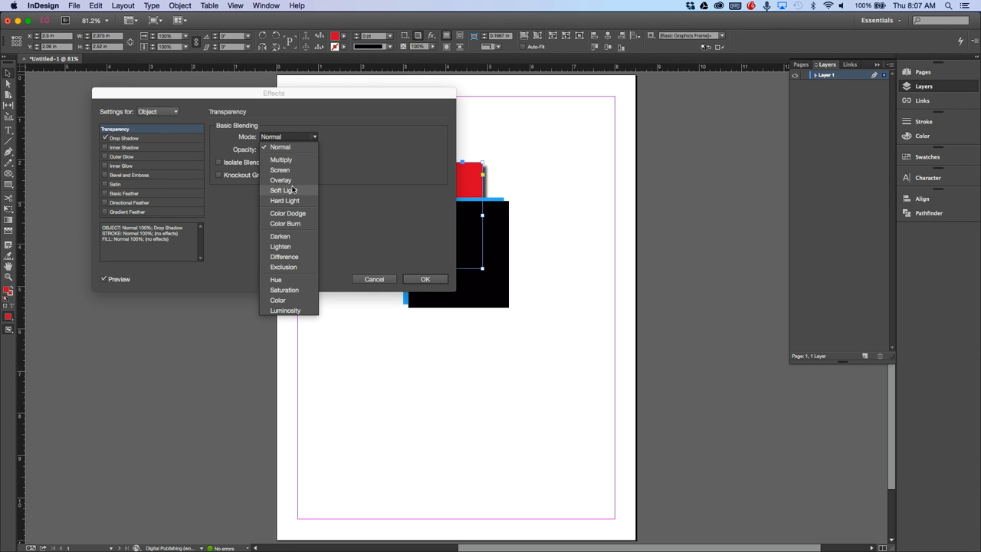
pyautogui.click(386, 188)
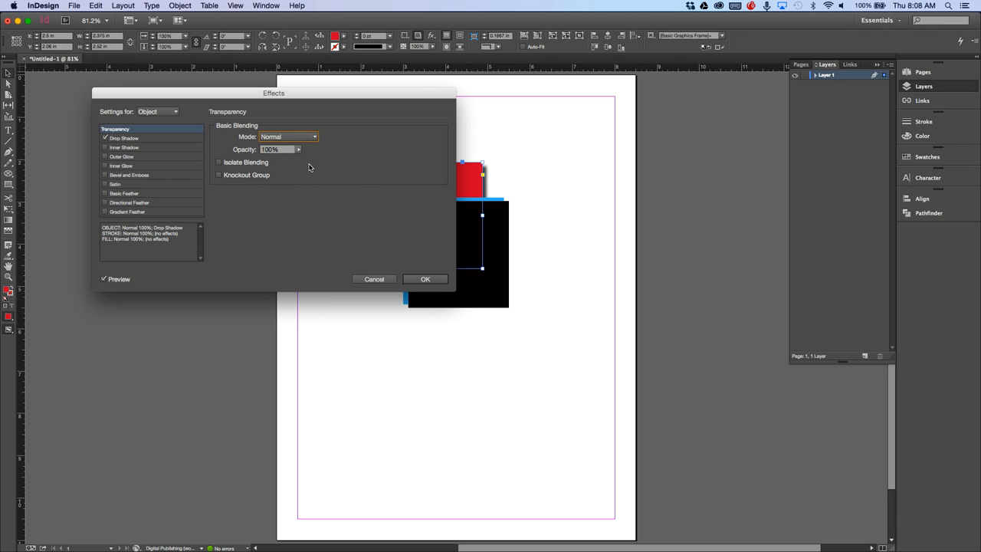
pyautogui.click(155, 140)
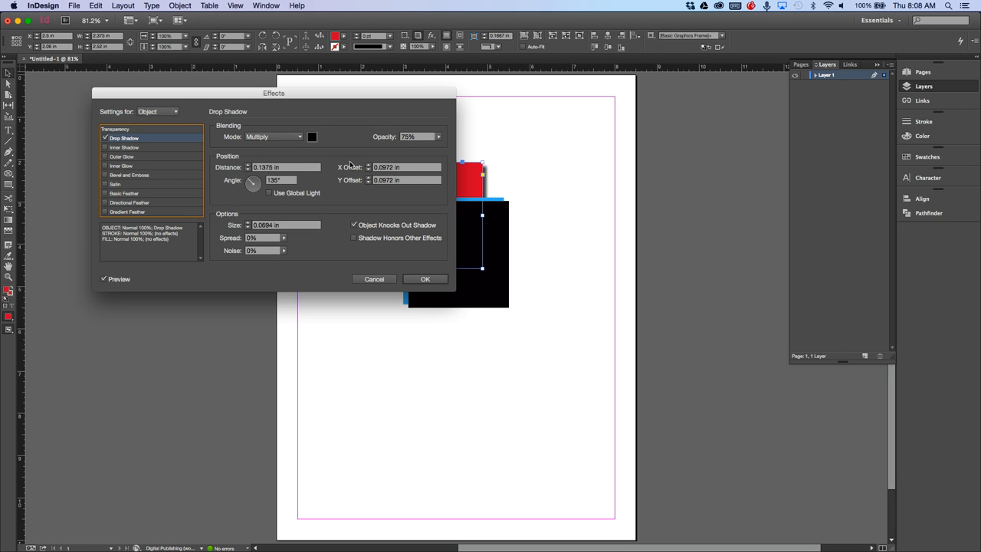
# Add Inner Shadow, Outer Glow, Inner Glow, and Bevel and Emboss effects to the red square with their default settings
pyautogui.click(137, 148)
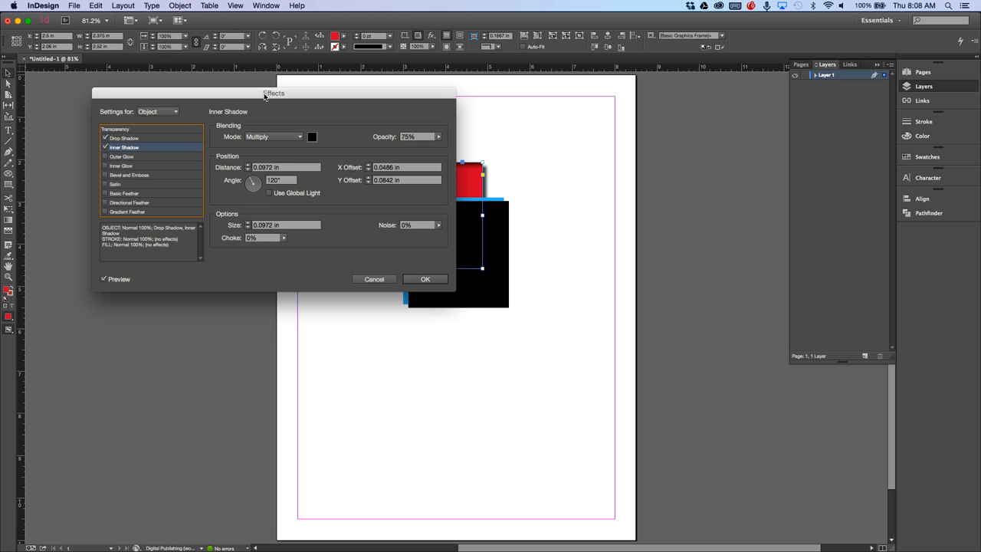
pyautogui.moveTo(264, 94); pyautogui.dragTo(186, 97)
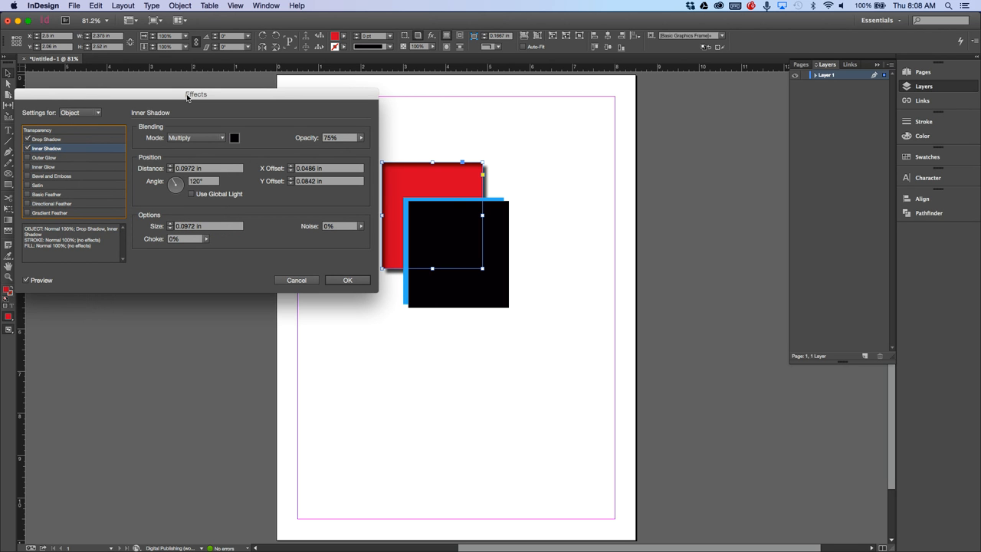
pyautogui.click(44, 158)
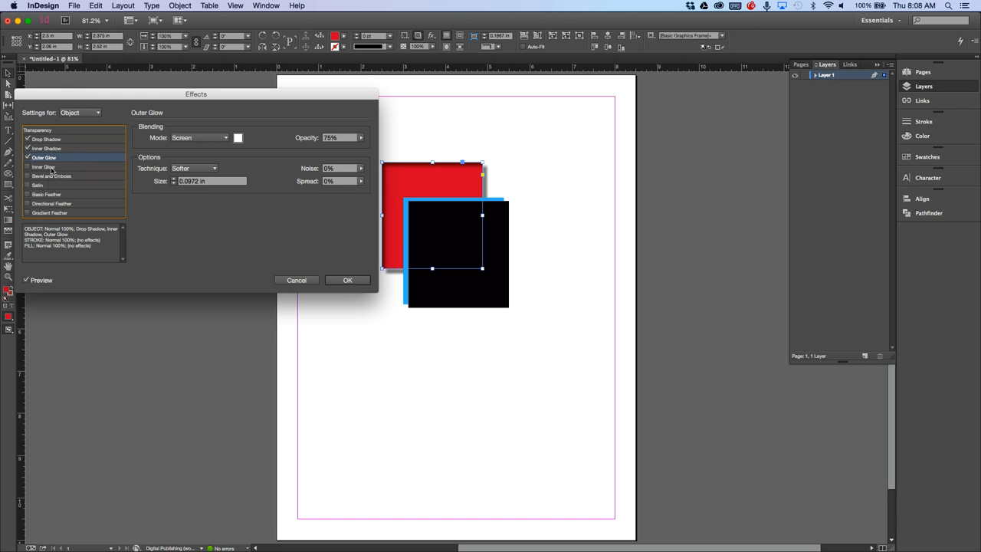
pyautogui.click(53, 167)
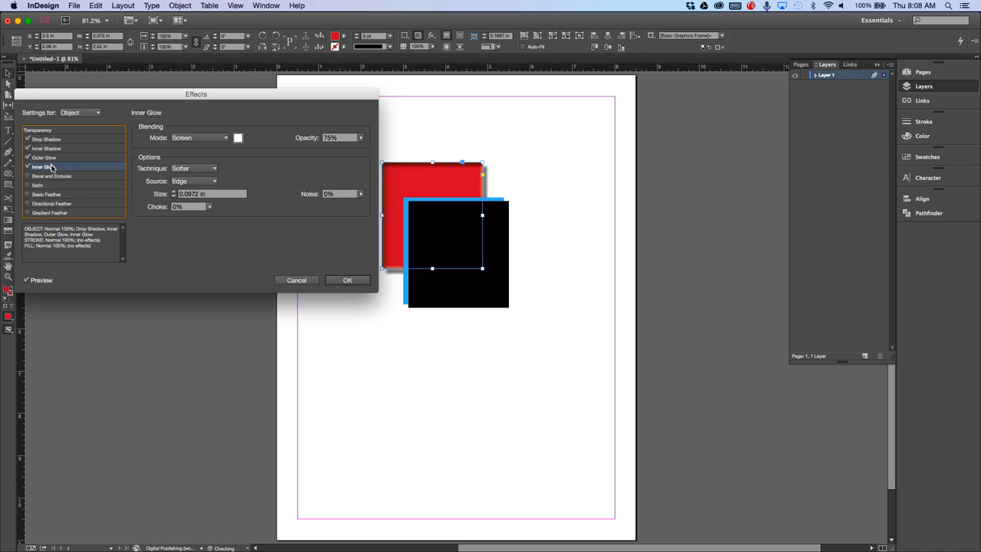
pyautogui.click(52, 176)
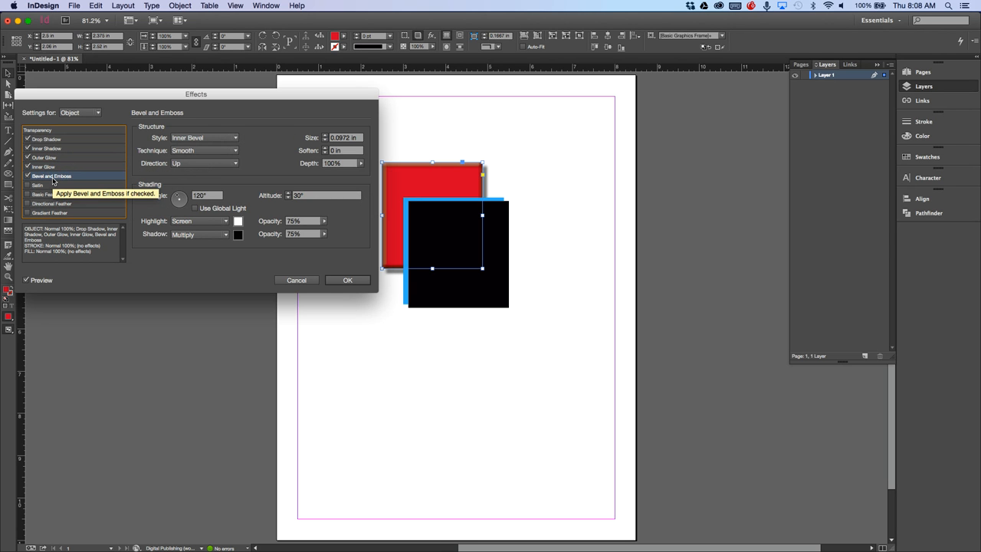
# Add Satin and Basic Feather effects to the red square, toggling Satin off and on again to compare
pyautogui.click(38, 186)
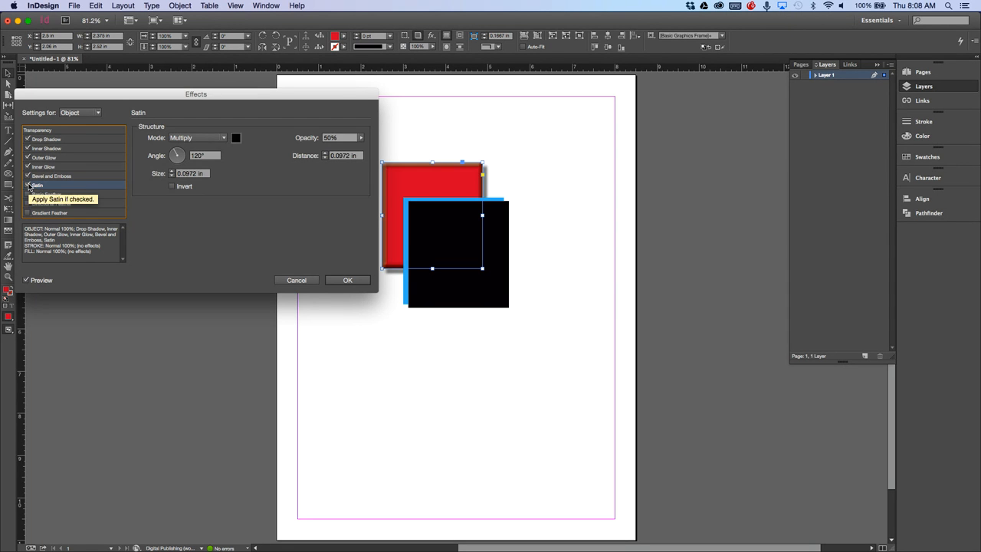
pyautogui.click(28, 185)
pyautogui.click(52, 195)
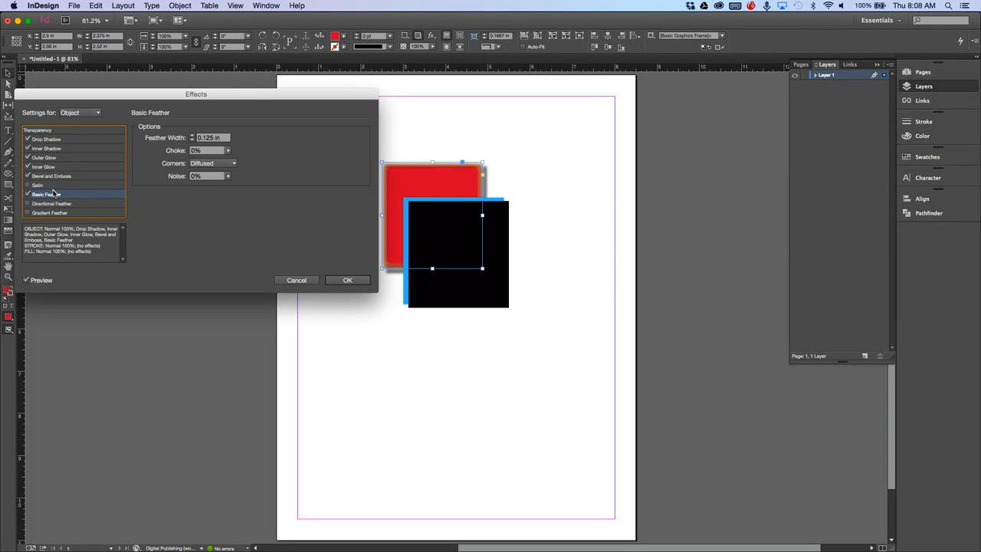
pyautogui.click(47, 186)
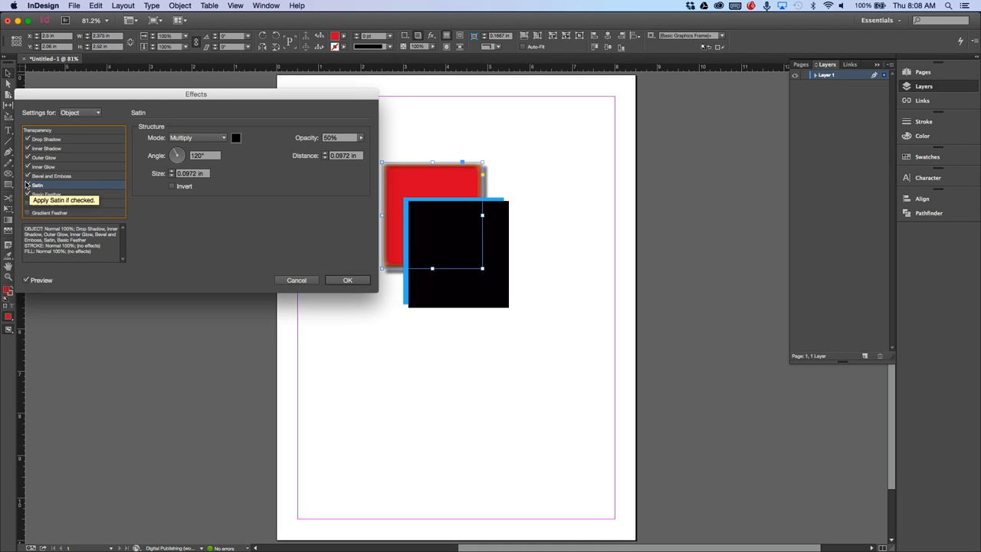
# Turn off Satin on the red square and increase its Basic Feather width to 0.4375 in
pyautogui.click(28, 186)
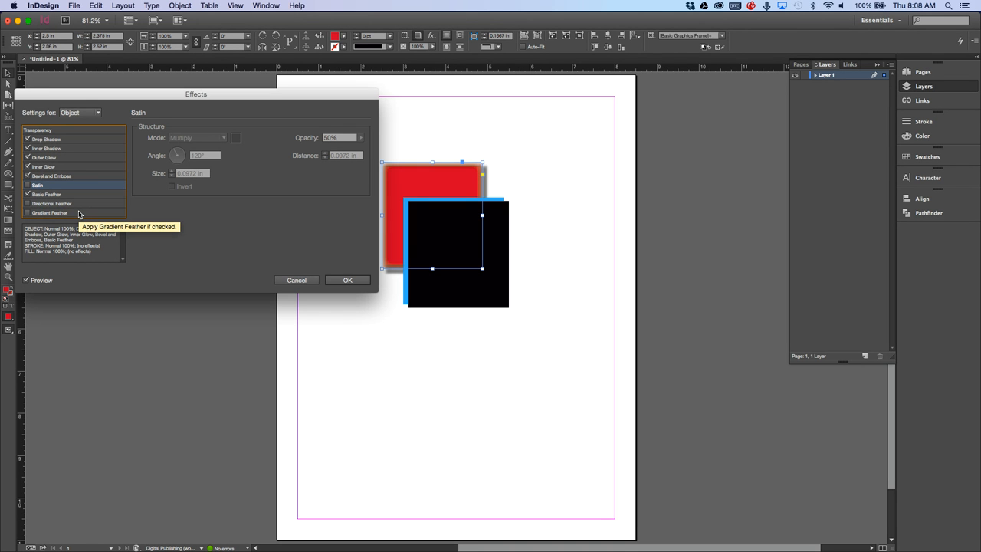
pyautogui.click(51, 195)
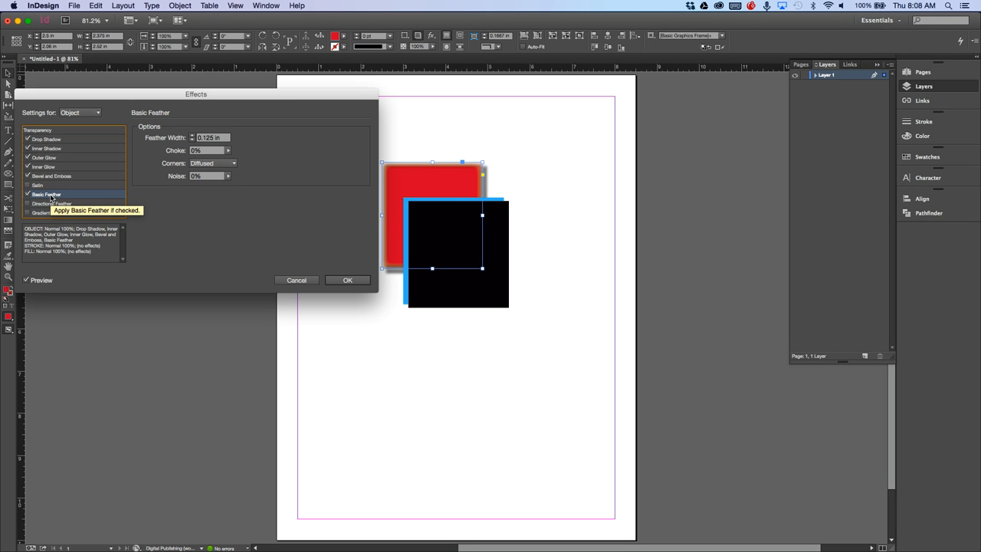
pyautogui.click(193, 137)
pyautogui.click(193, 136)
pyautogui.click(193, 137)
pyautogui.click(193, 136)
pyautogui.click(193, 136)
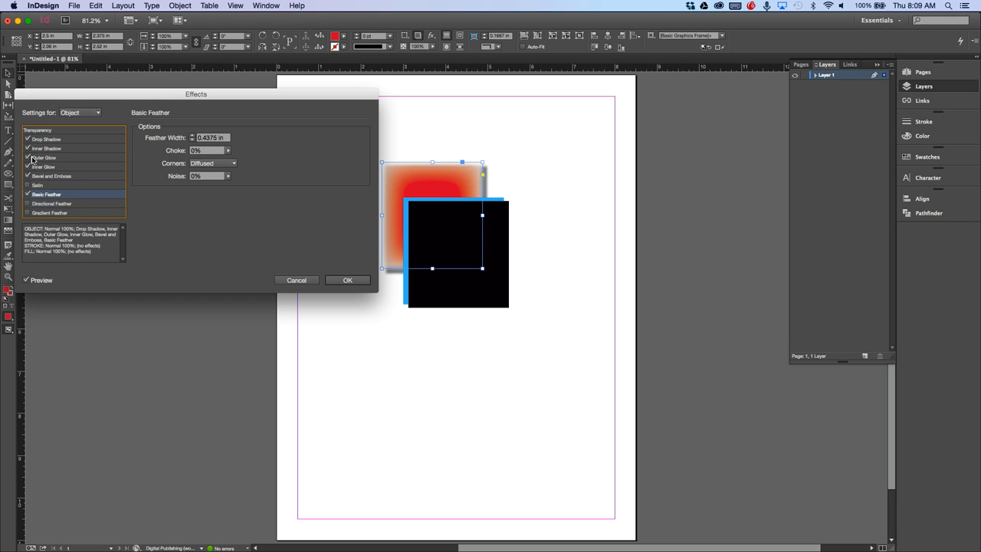
# Turn off the red square's Outer Glow, Inner Glow, Bevel and Emboss, Inner Shadow and Drop Shadow, leaving only Basic Feather
pyautogui.click(28, 157)
pyautogui.click(28, 167)
pyautogui.click(27, 175)
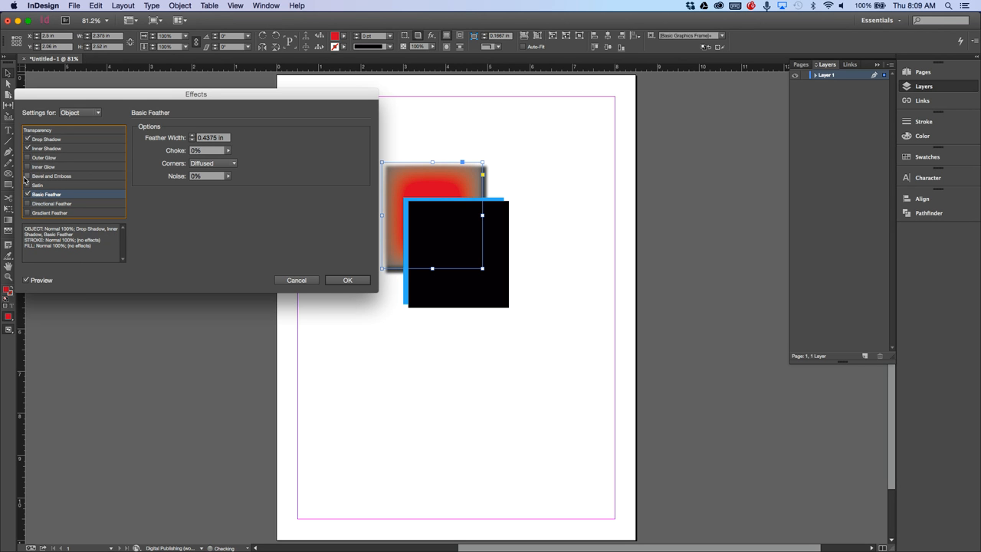
pyautogui.click(27, 148)
pyautogui.click(28, 139)
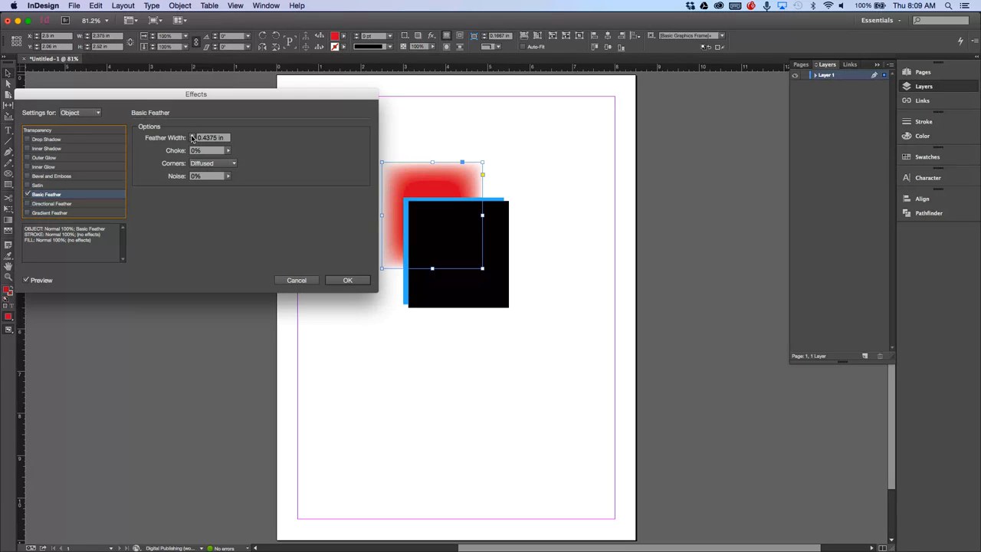
# Try Rounded corners for the Basic Feather, then return the corners to Diffused
pyautogui.click(212, 164)
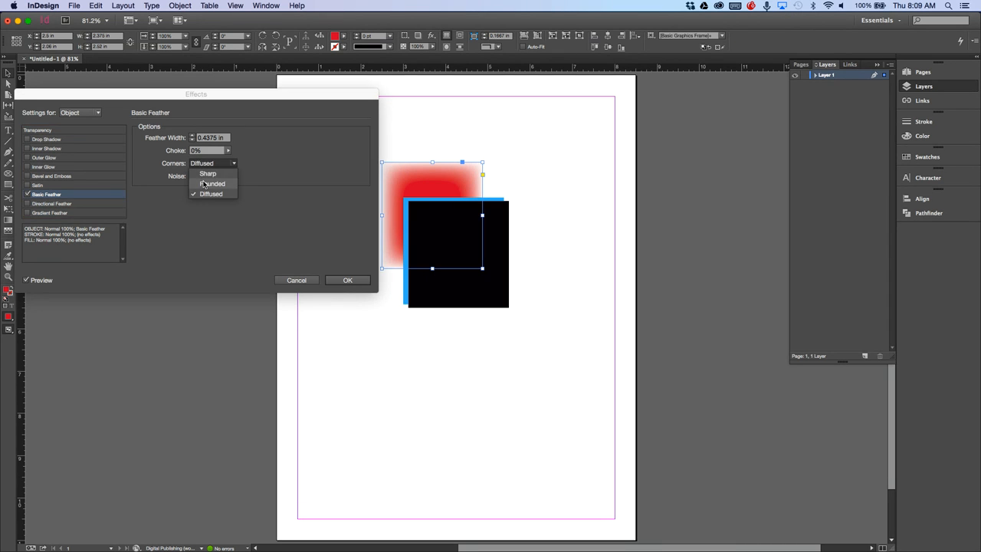
pyautogui.click(204, 184)
pyautogui.click(206, 164)
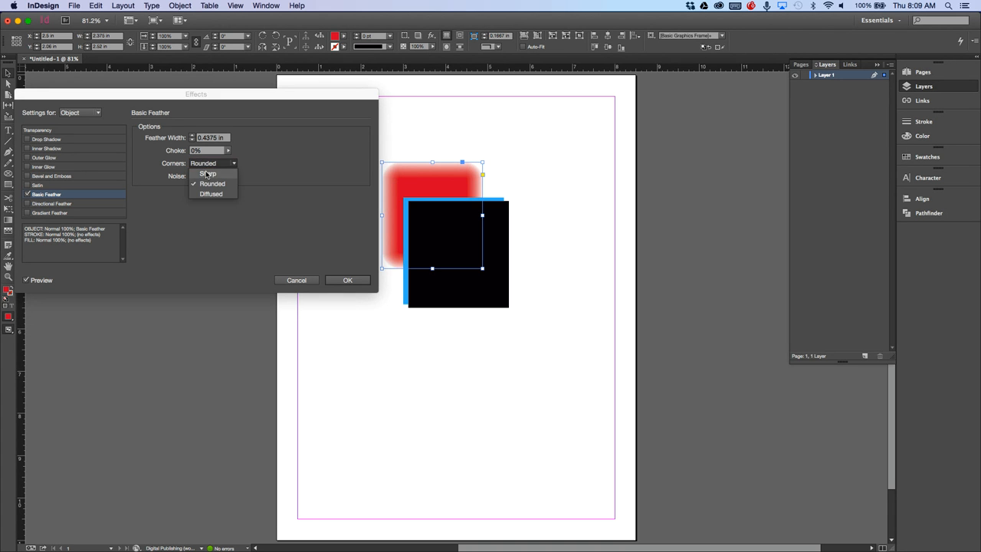
pyautogui.click(208, 195)
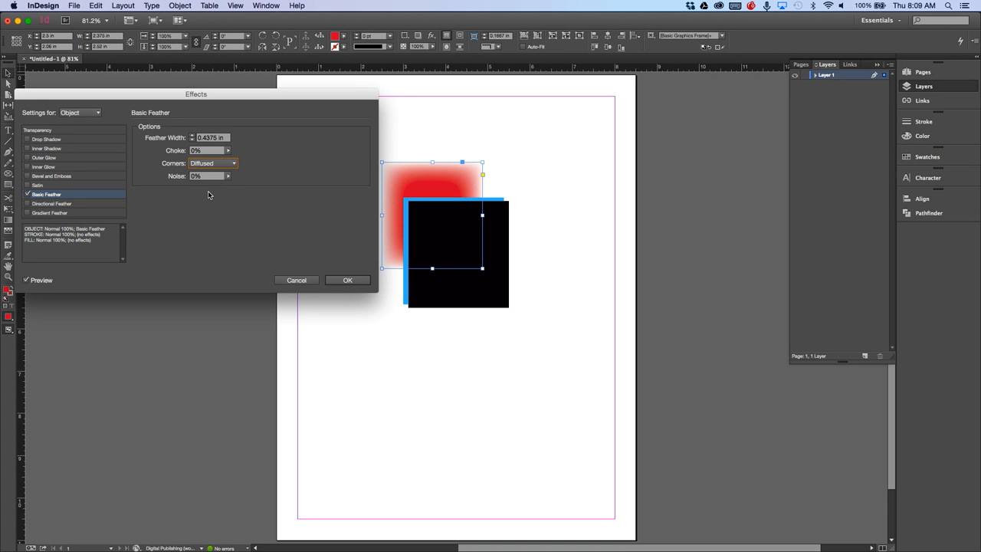
# Replace the Basic Feather with a Directional Feather that has a top width of 0.5 in
pyautogui.click(28, 194)
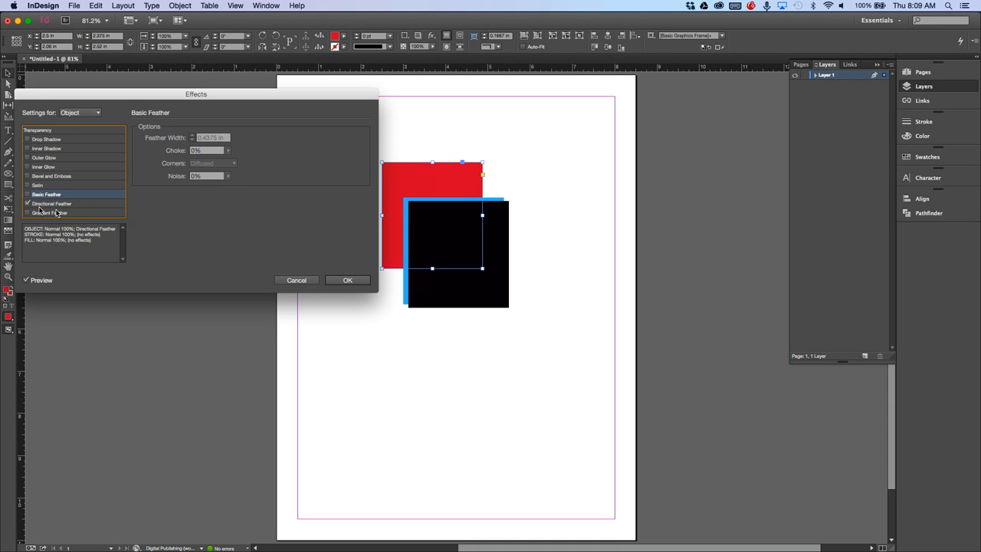
pyautogui.click(58, 205)
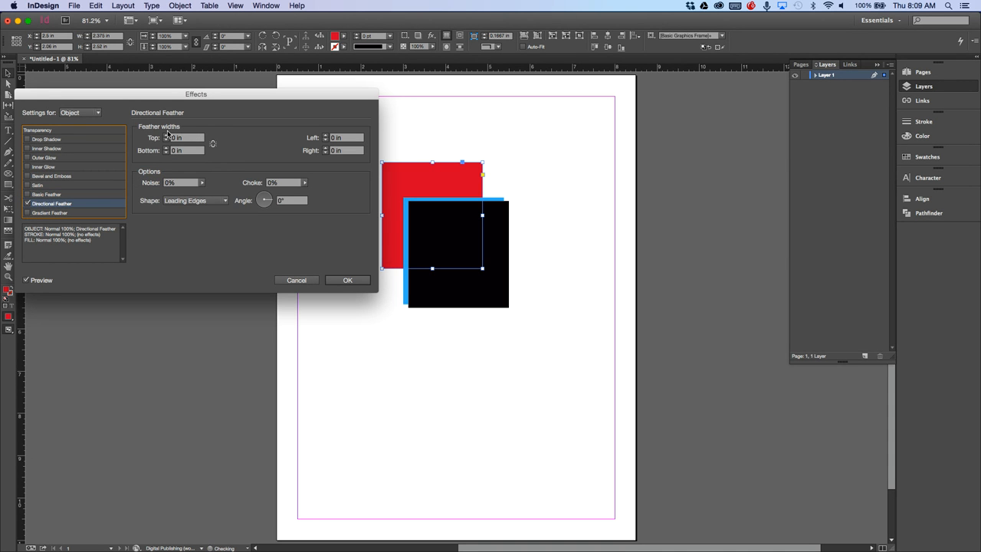
pyautogui.click(166, 136)
pyautogui.click(165, 136)
pyautogui.click(166, 135)
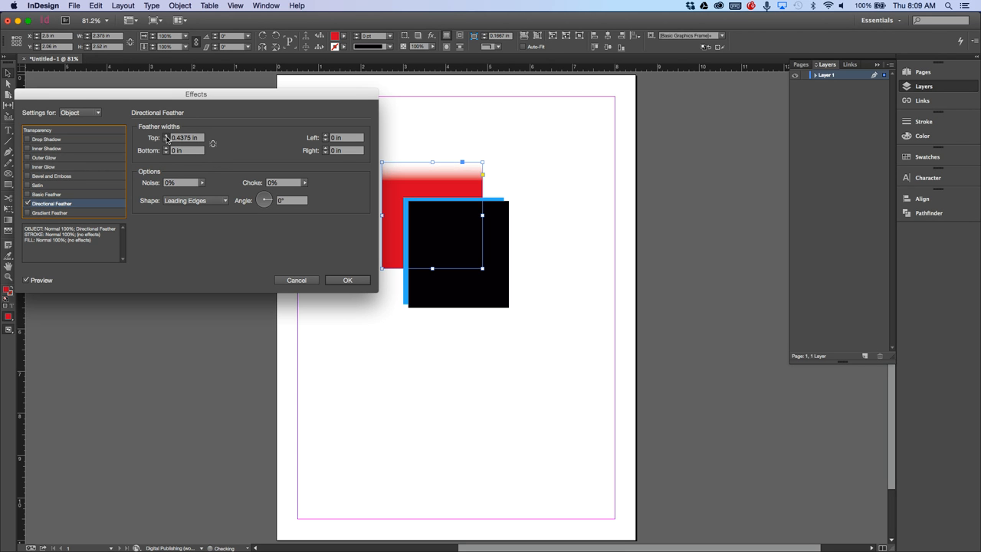
pyautogui.click(165, 136)
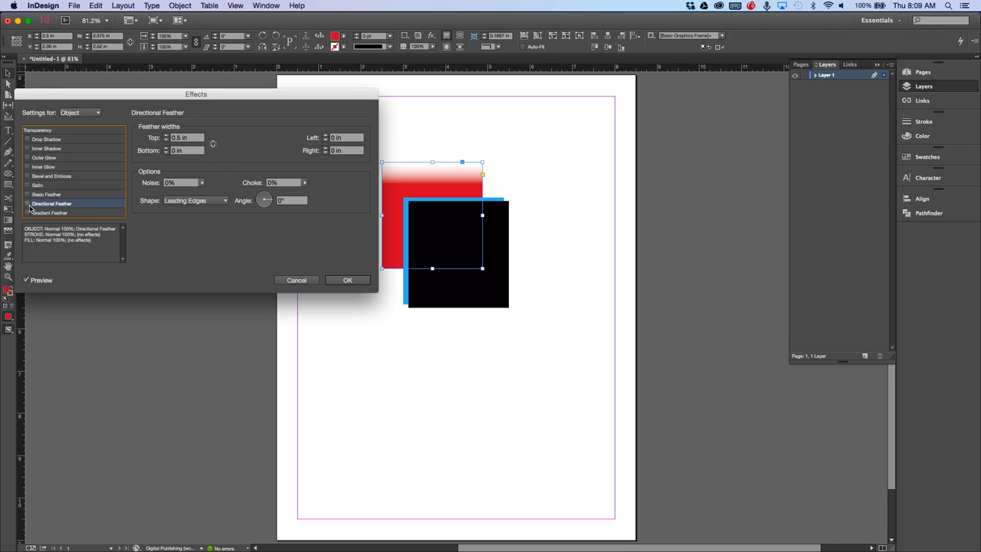
# Try a linear Gradient Feather instead, with its transparent stop at 92.84%, and undo the applied effects
pyautogui.click(28, 204)
pyautogui.click(28, 212)
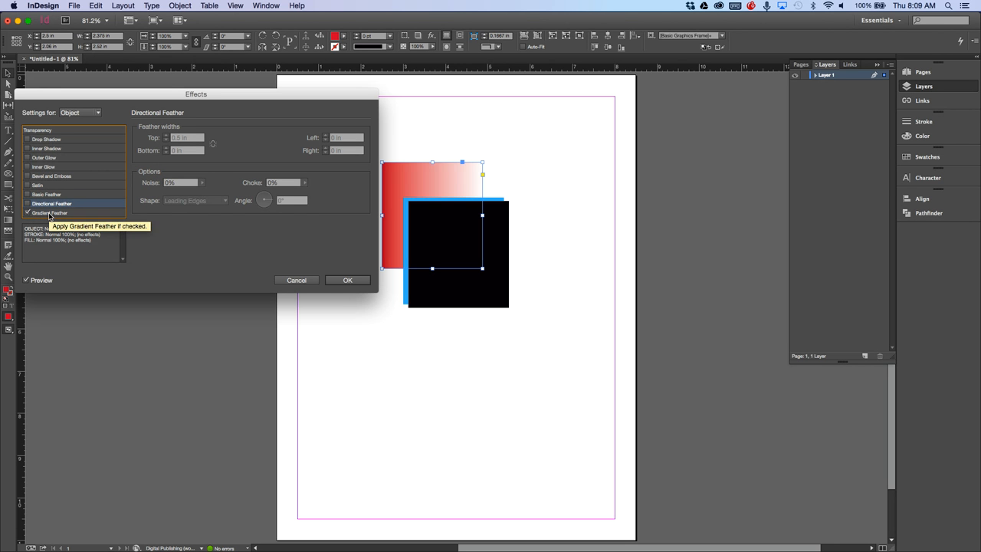
pyautogui.click(49, 215)
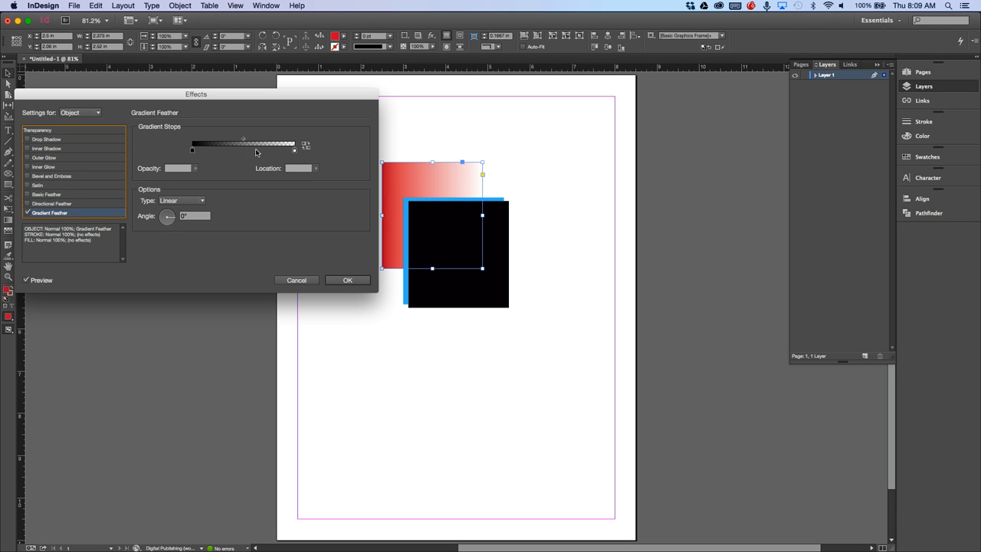
pyautogui.moveTo(294, 151)
pyautogui.mouseDown()
pyautogui.moveTo(242, 154)
pyautogui.moveTo(287, 151)
pyautogui.mouseUp()
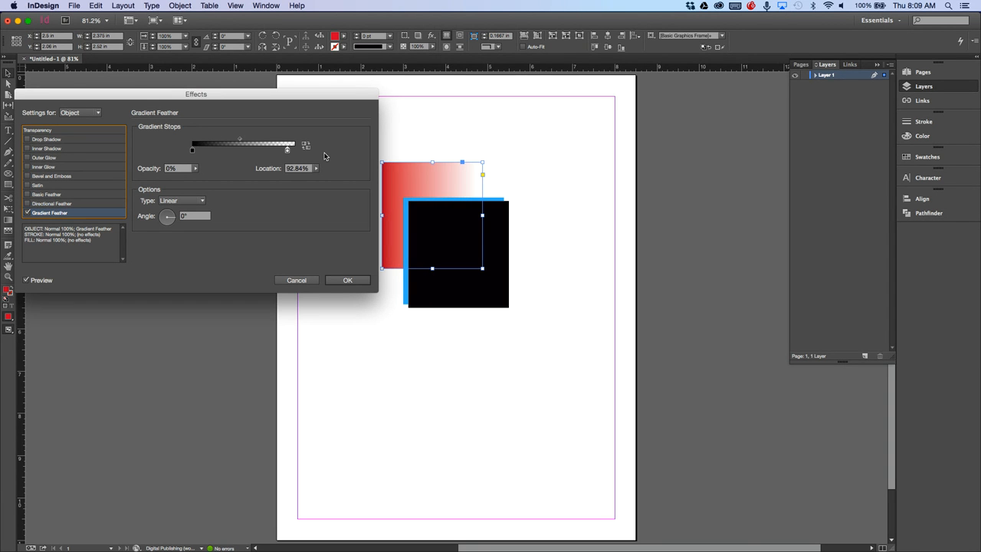
pyautogui.click(348, 281)
pyautogui.press('super+z')
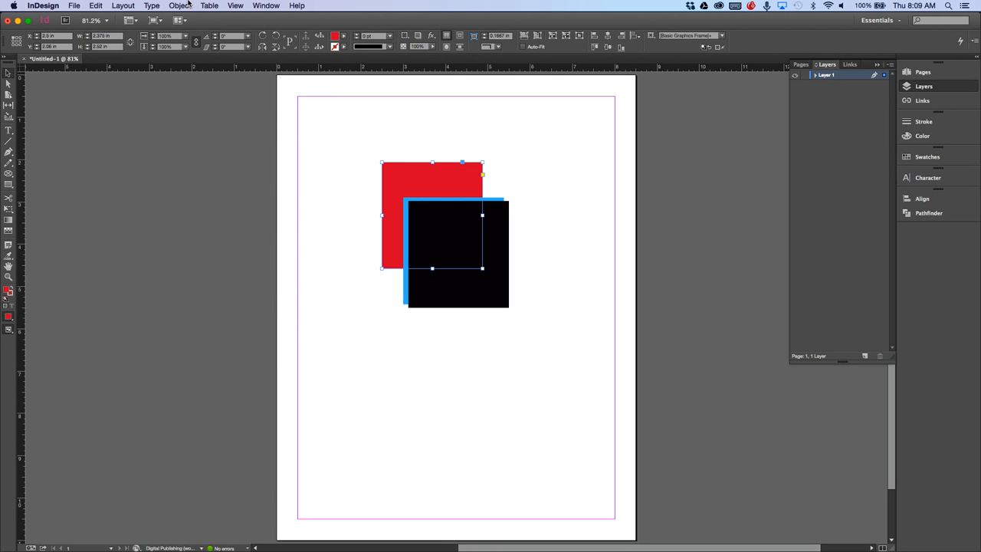
# Set the red square's Corner Options to Fancy at 0.4375 in on all corners, with Preview on
pyautogui.click(182, 6)
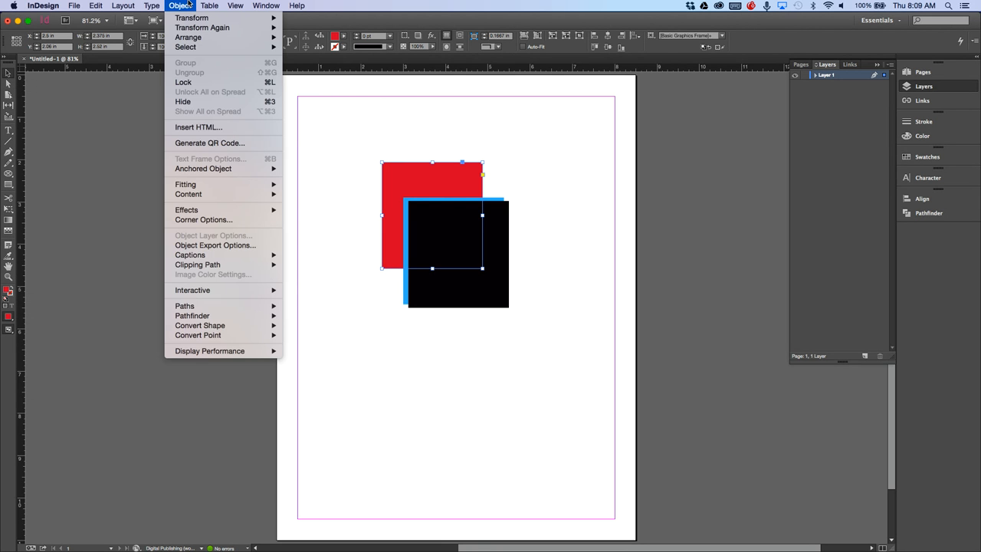
pyautogui.click(203, 220)
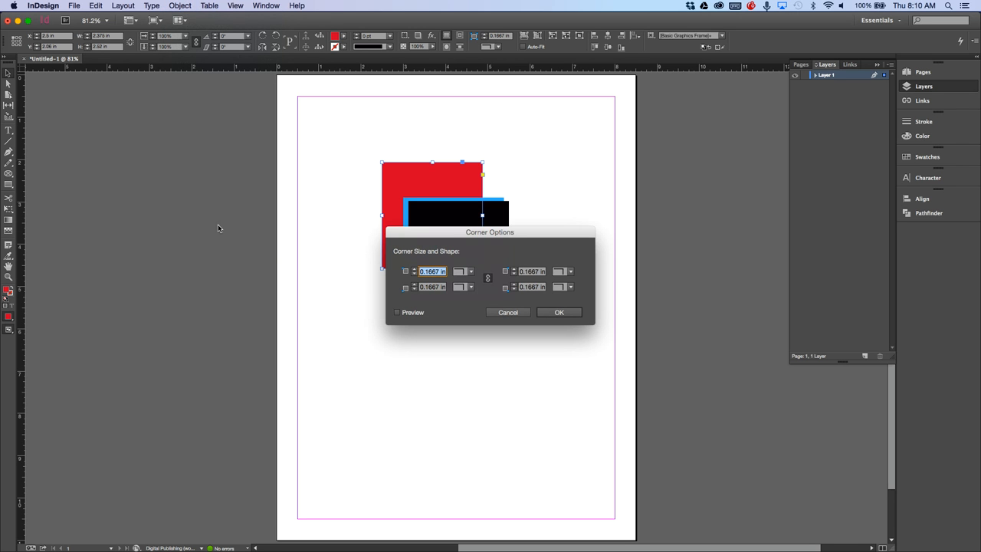
pyautogui.moveTo(484, 233); pyautogui.dragTo(583, 225)
pyautogui.click(569, 265)
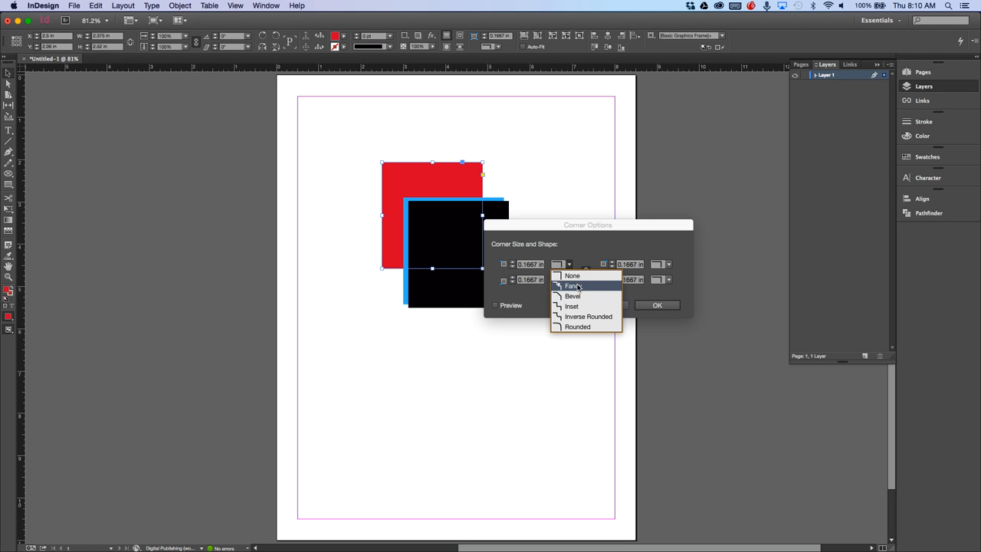
pyautogui.click(579, 286)
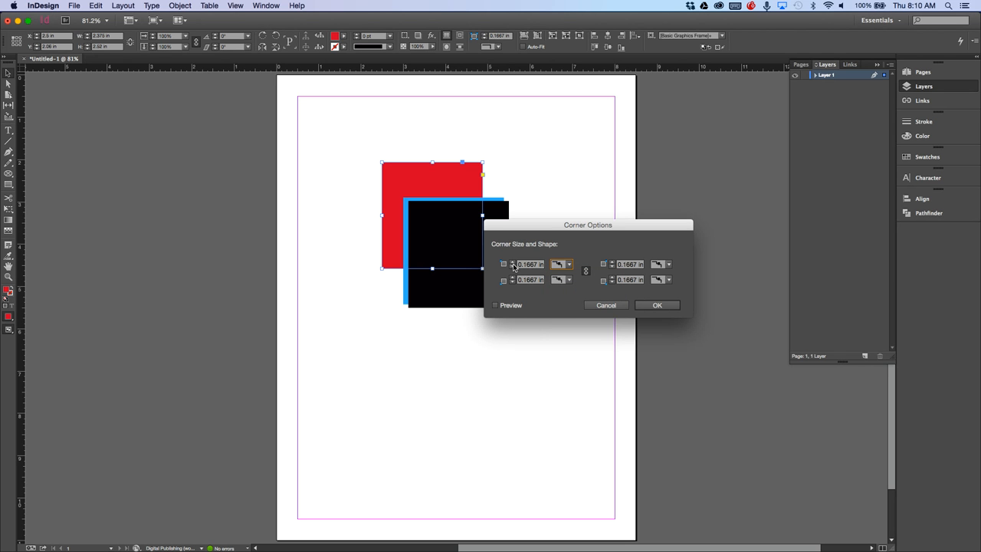
pyautogui.click(495, 305)
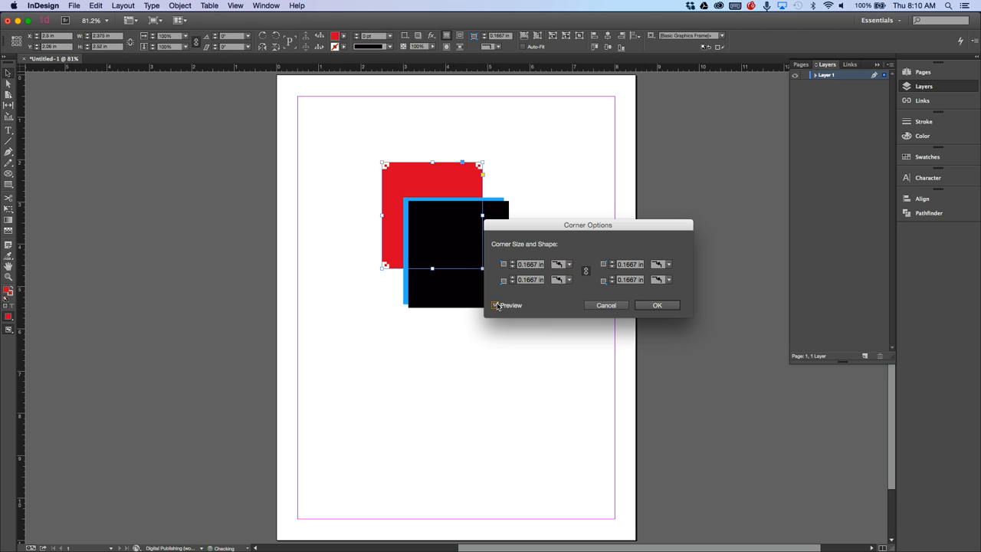
pyautogui.click(513, 263)
pyautogui.click(513, 263)
pyautogui.click(513, 263)
pyautogui.click(513, 262)
pyautogui.click(513, 263)
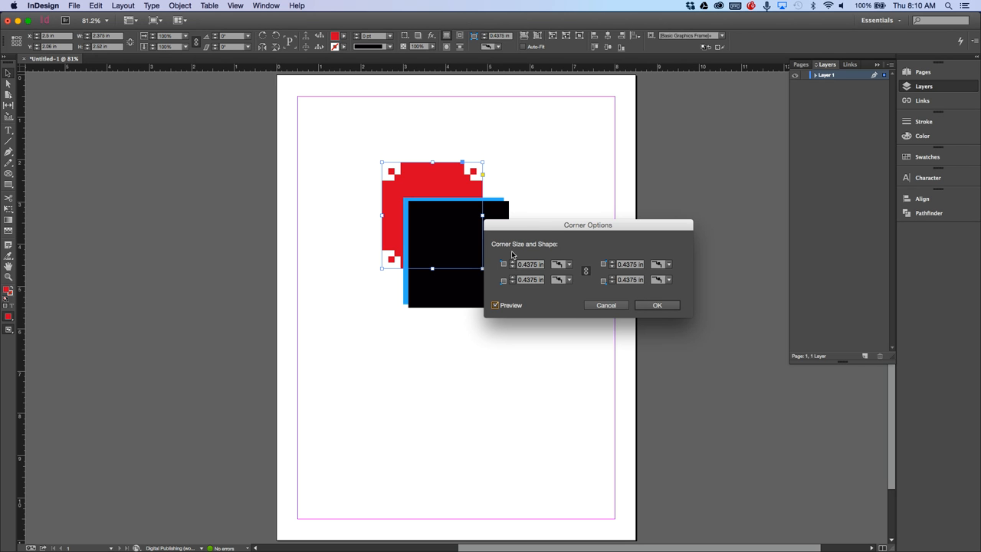
# Try the Bevel, Inset and Inverse Rounded shapes on the red square's corners
pyautogui.click(572, 268)
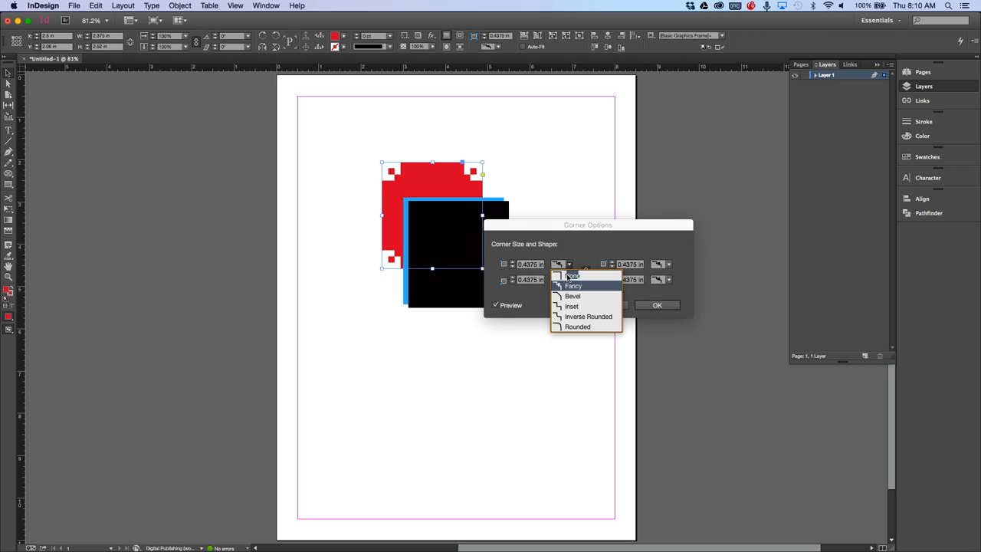
pyautogui.click(576, 294)
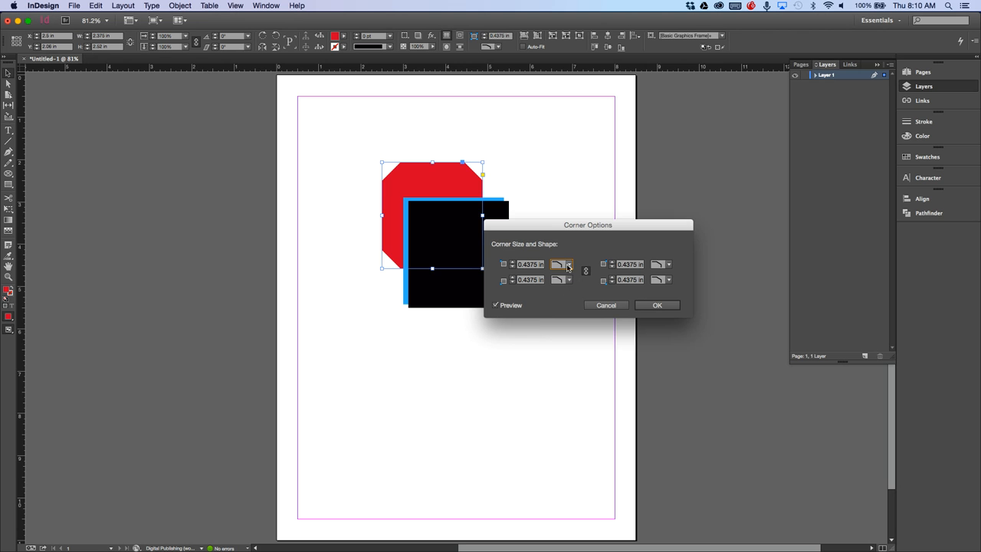
pyautogui.click(569, 264)
pyautogui.click(574, 307)
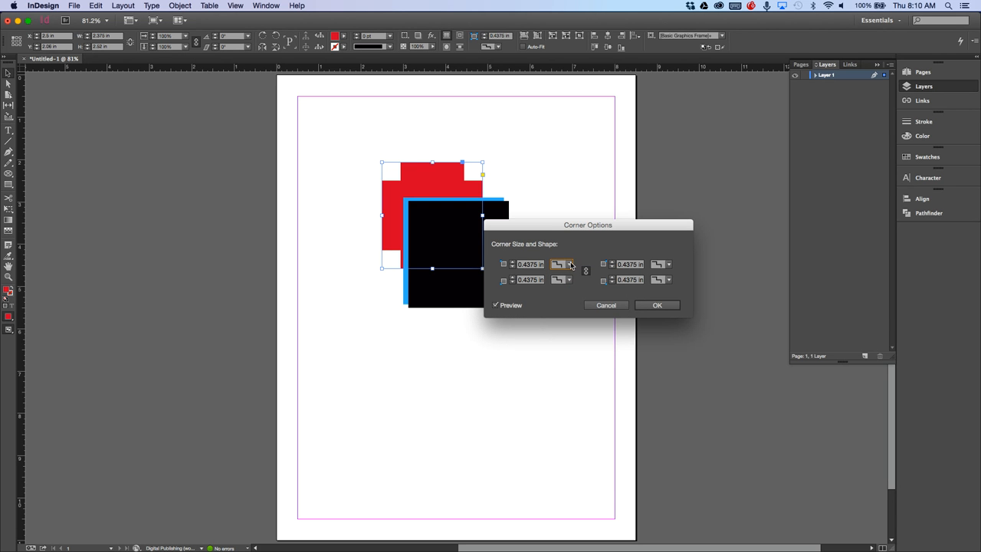
pyautogui.click(570, 265)
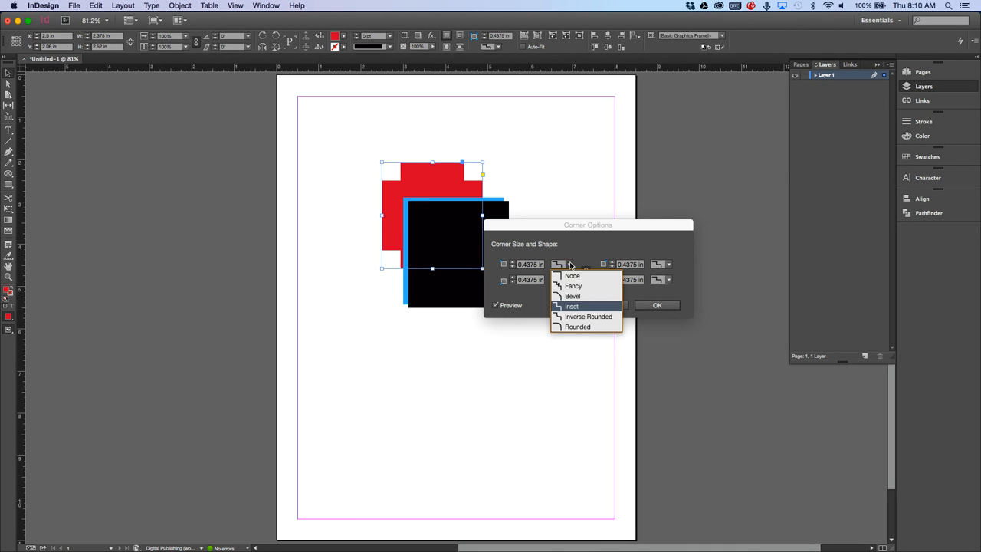
pyautogui.click(580, 316)
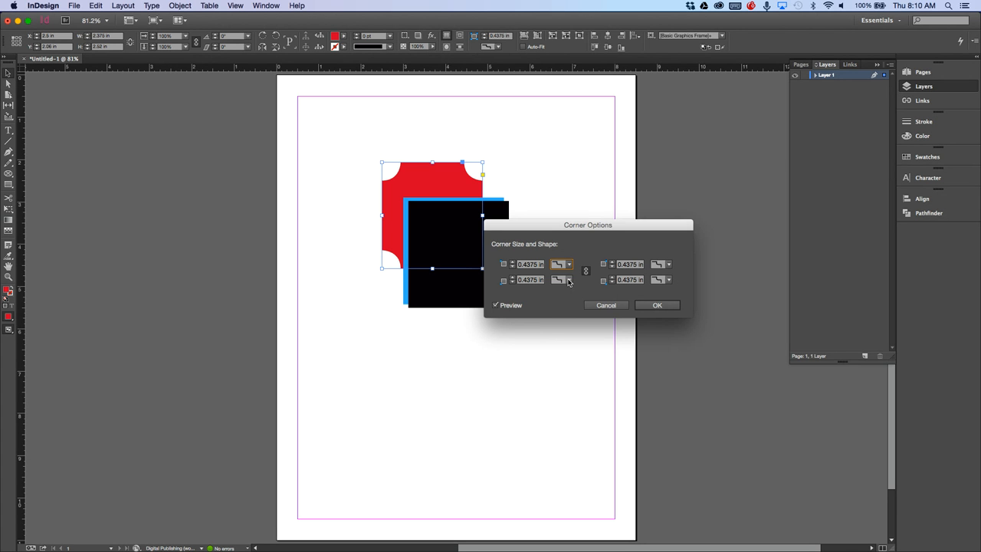
# Apply Rounded corners to the red square, testing larger corner sizes before settling on 0.4375 in
pyautogui.click(570, 283)
pyautogui.click(576, 341)
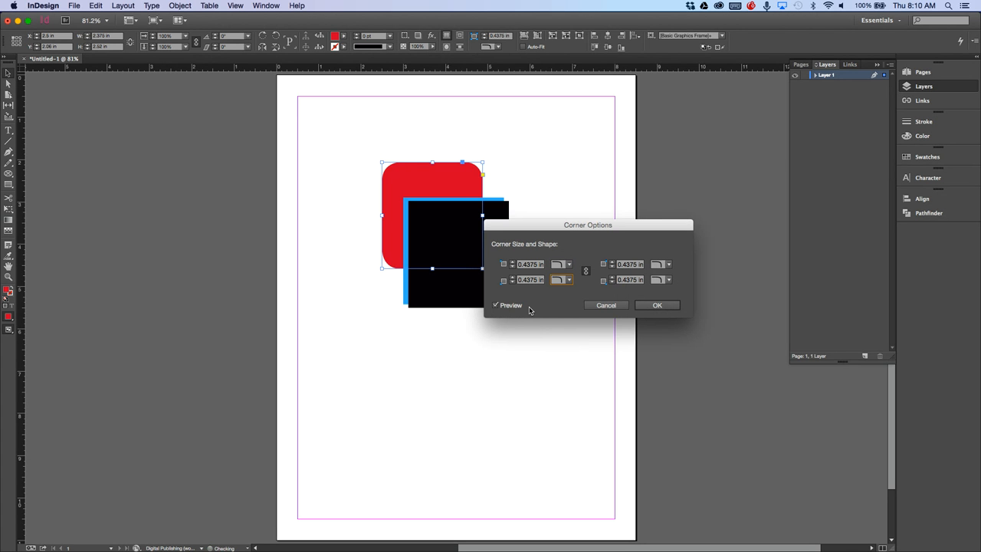
pyautogui.click(514, 262)
pyautogui.click(513, 263)
pyautogui.click(514, 262)
pyautogui.click(514, 263)
pyautogui.click(514, 262)
pyautogui.click(514, 262)
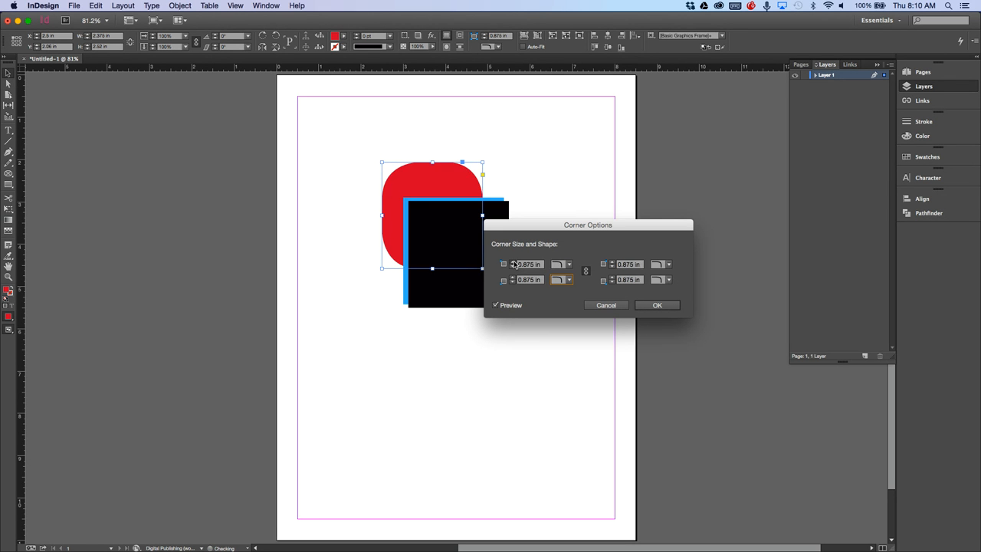
pyautogui.click(514, 263)
pyautogui.click(514, 262)
pyautogui.click(514, 267)
pyautogui.click(513, 267)
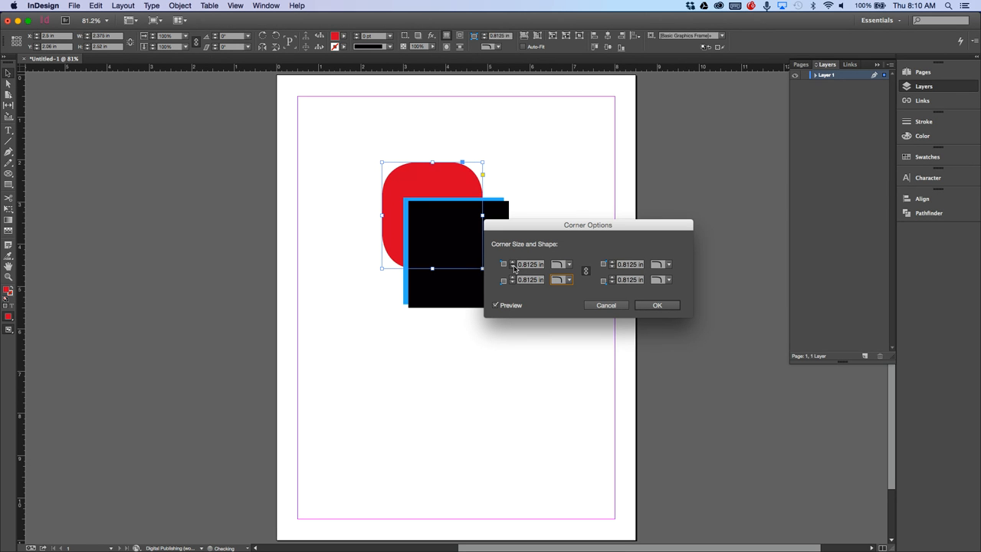
pyautogui.click(514, 266)
pyautogui.click(514, 267)
pyautogui.click(514, 267)
pyautogui.click(513, 267)
pyautogui.click(513, 267)
pyautogui.click(514, 267)
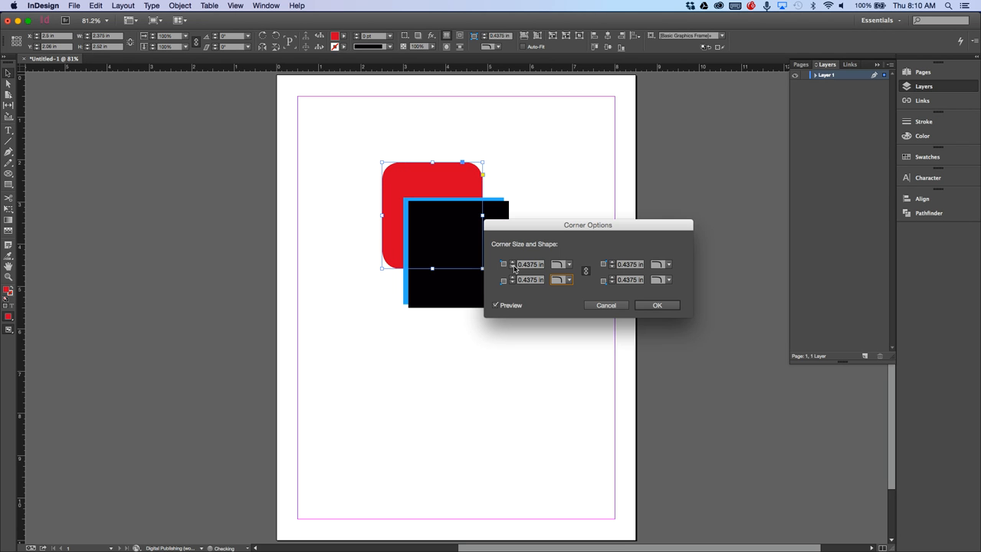
pyautogui.click(657, 305)
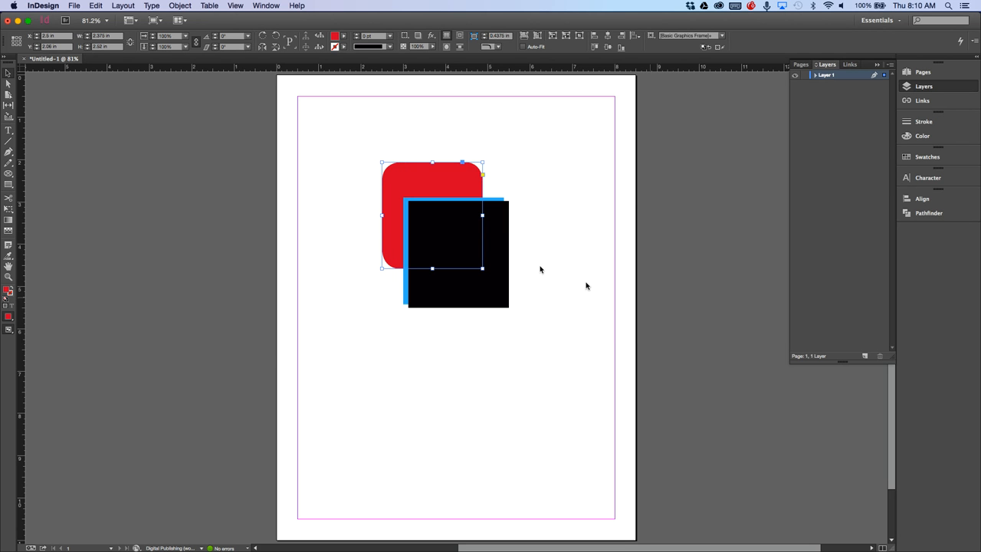
pyautogui.click(182, 6)
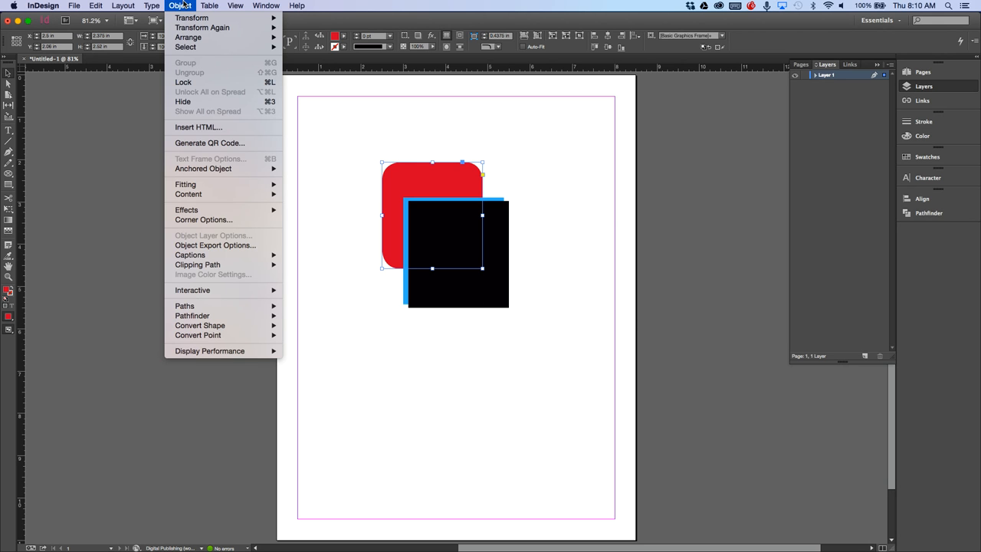
pyautogui.click(614, 157)
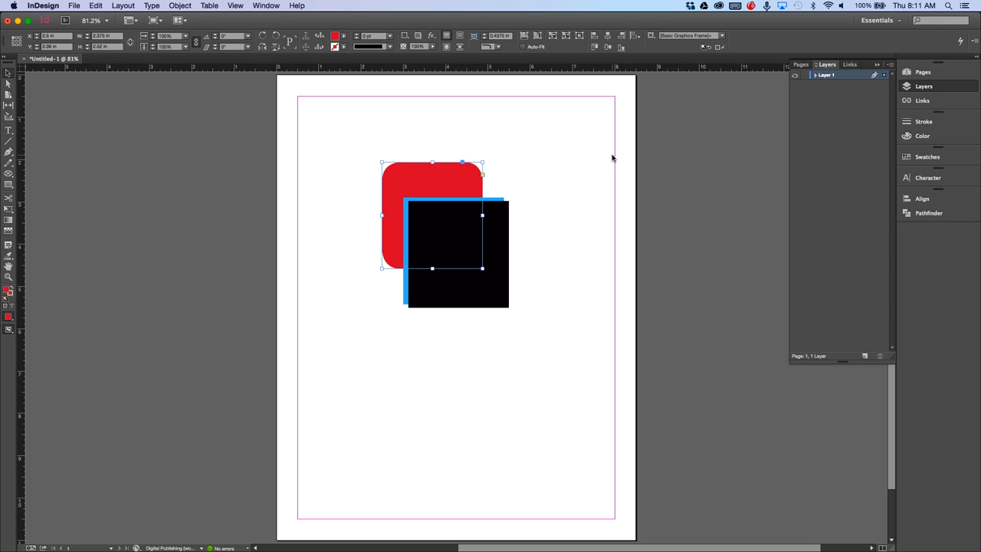
# Move the black square to the page's upper-left corner, at about X 0.18 in, Y 0.2 in, and shear it 10° along the vertical axis
pyautogui.click(491, 257)
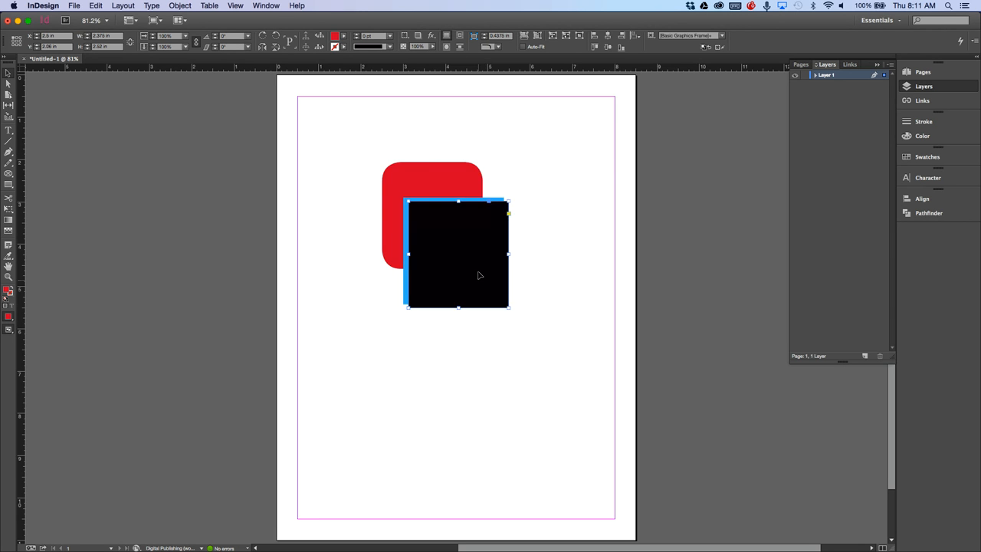
pyautogui.moveTo(479, 275); pyautogui.dragTo(354, 157)
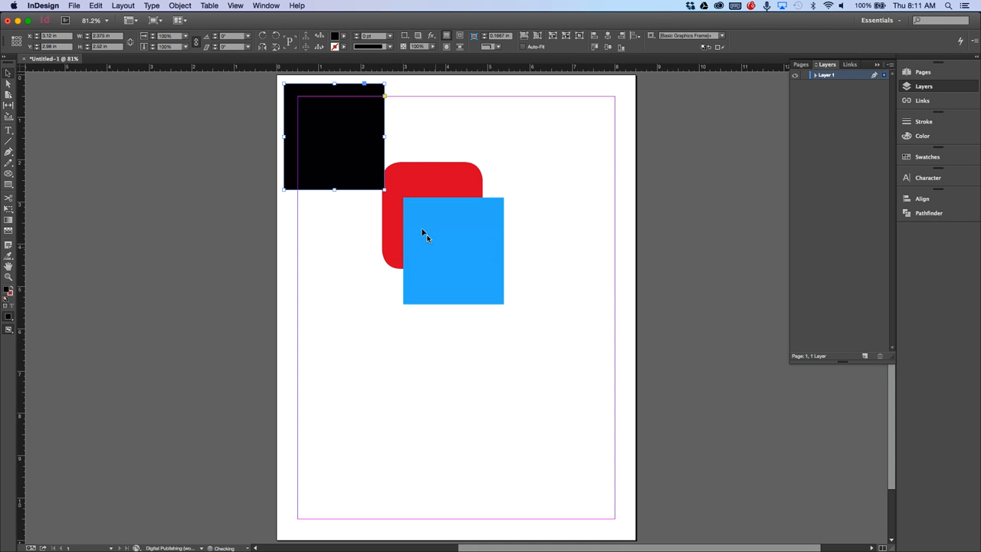
pyautogui.click(184, 5)
pyautogui.moveTo(190, 19)
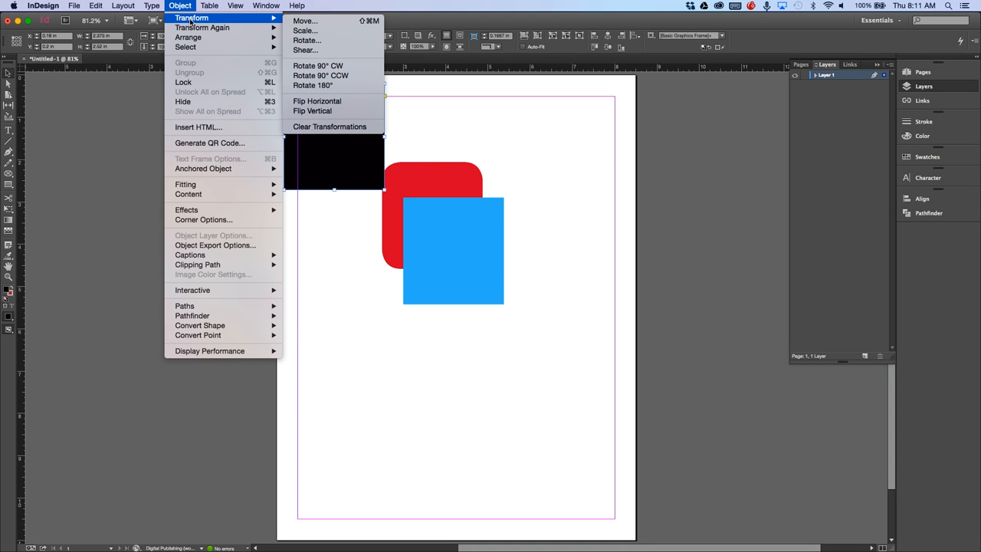
pyautogui.click(305, 49)
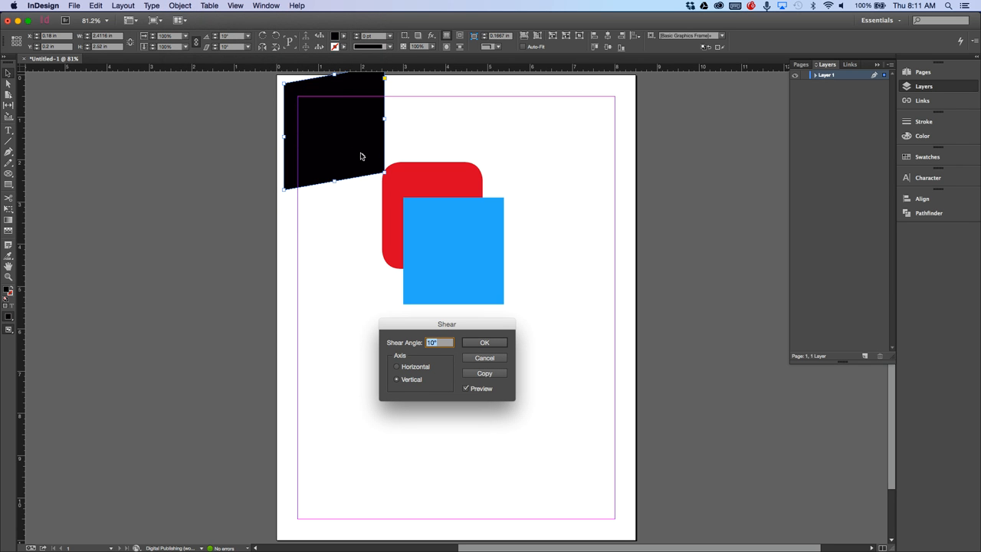
pyautogui.click(181, 6)
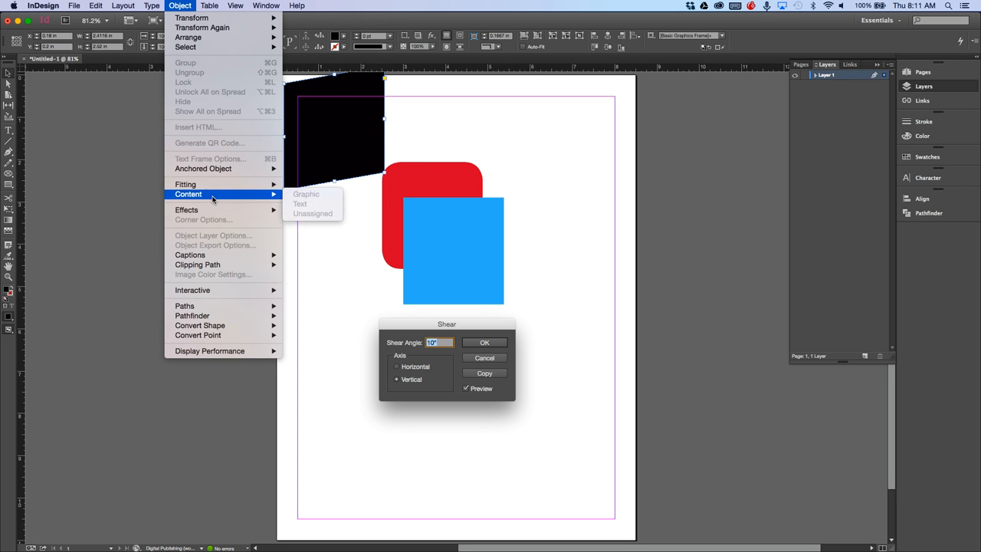
pyautogui.click(184, 4)
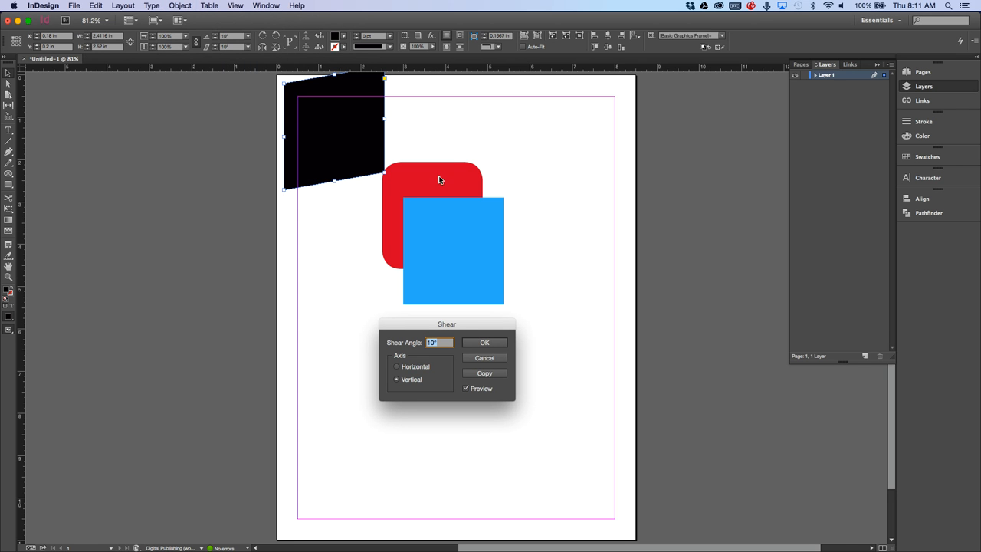
pyautogui.click(485, 342)
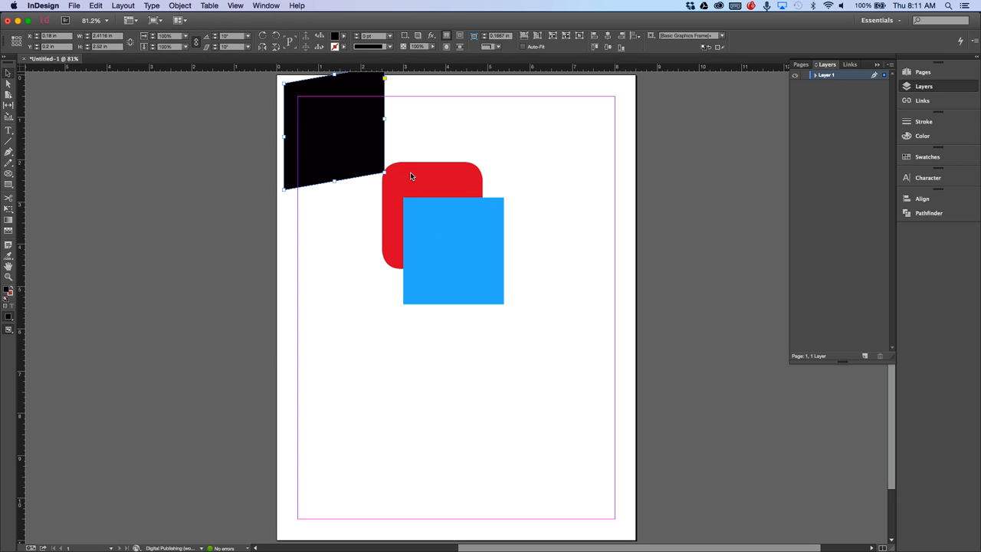
pyautogui.click(414, 168)
pyautogui.click(181, 5)
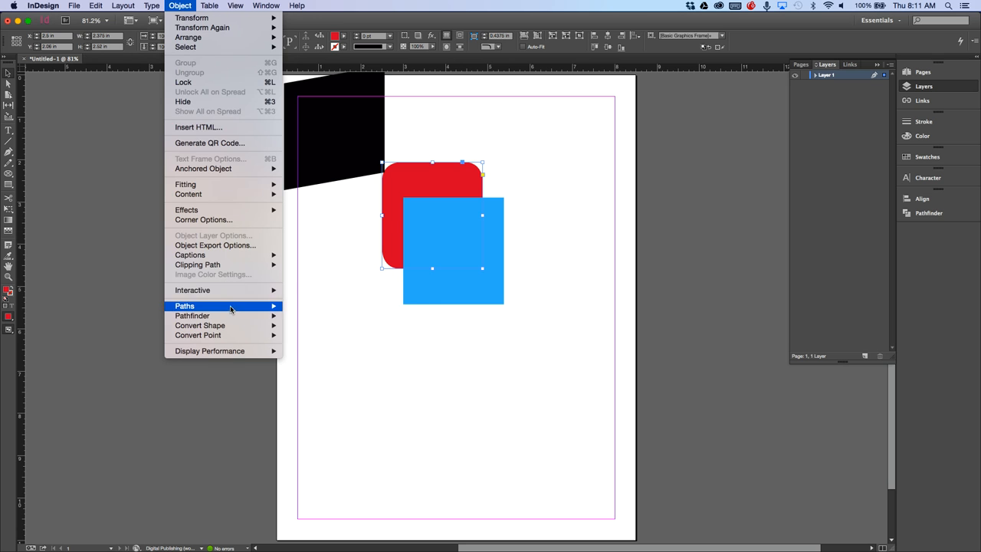
pyautogui.click(537, 137)
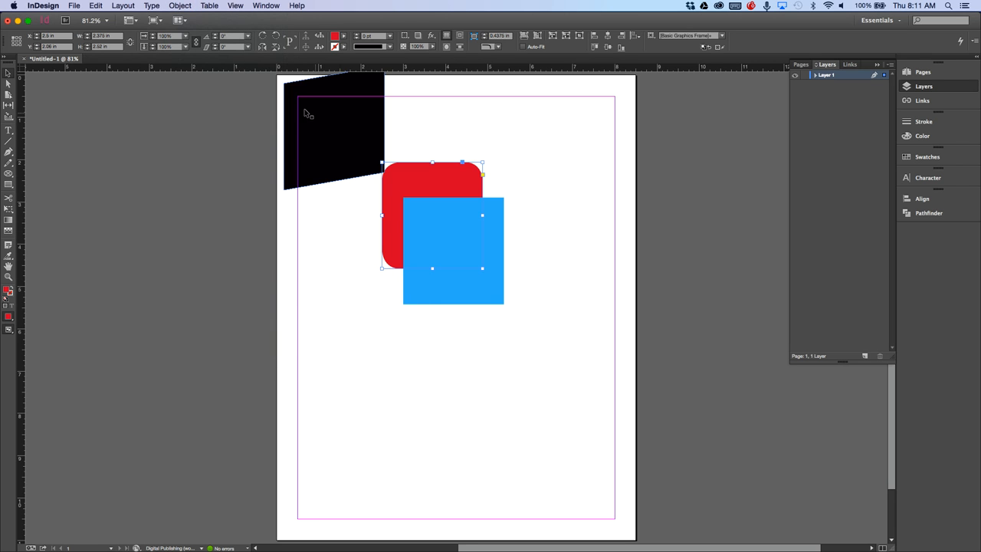
pyautogui.click(180, 5)
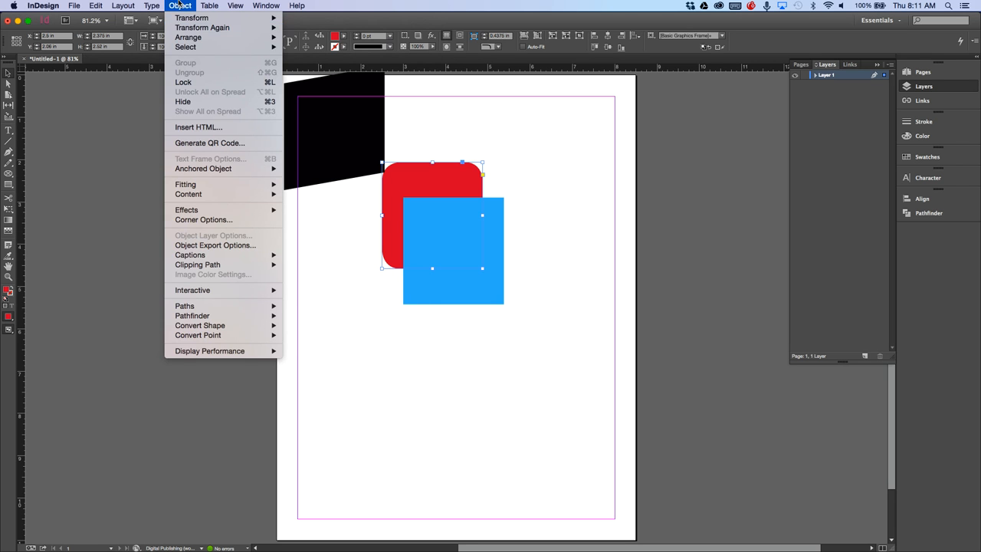
pyautogui.click(181, 5)
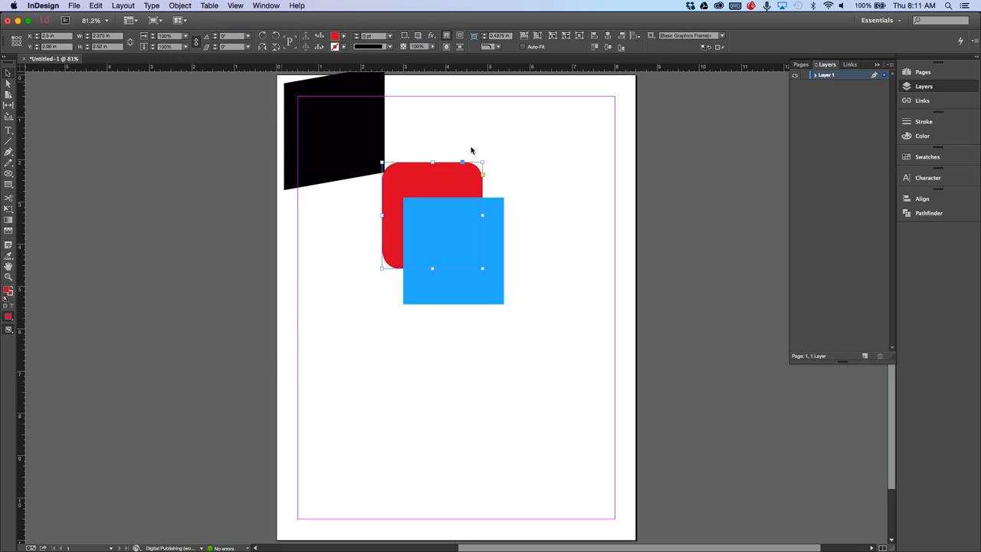
# Move the blue square off the red one to the page's lower right, at about X 5.7 in, Y 5.56 in
pyautogui.click(416, 385)
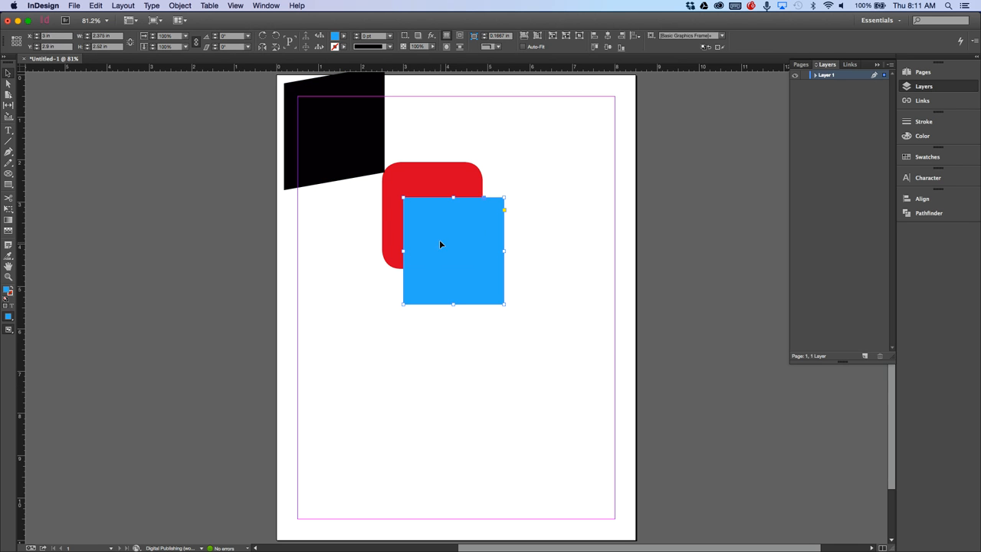
pyautogui.moveTo(439, 240); pyautogui.dragTo(556, 355)
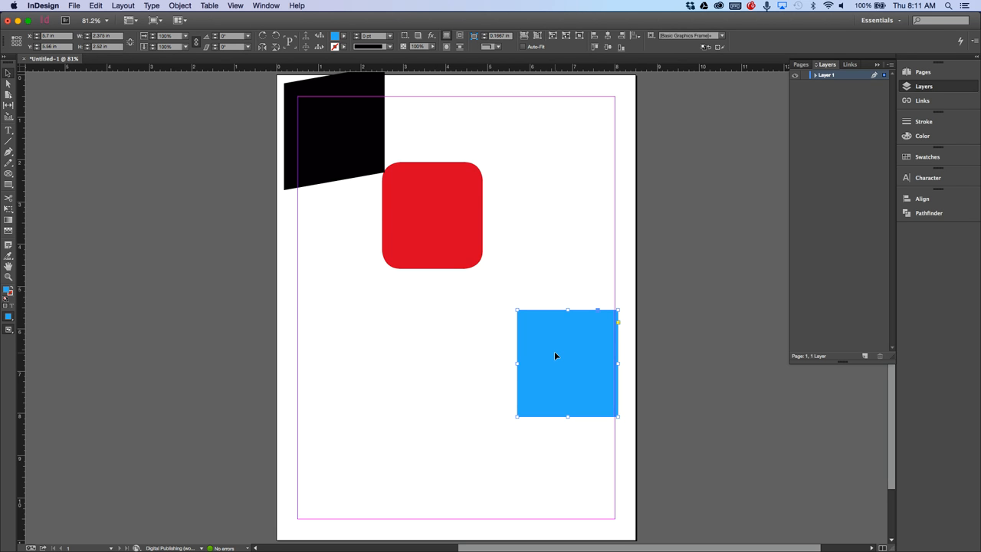